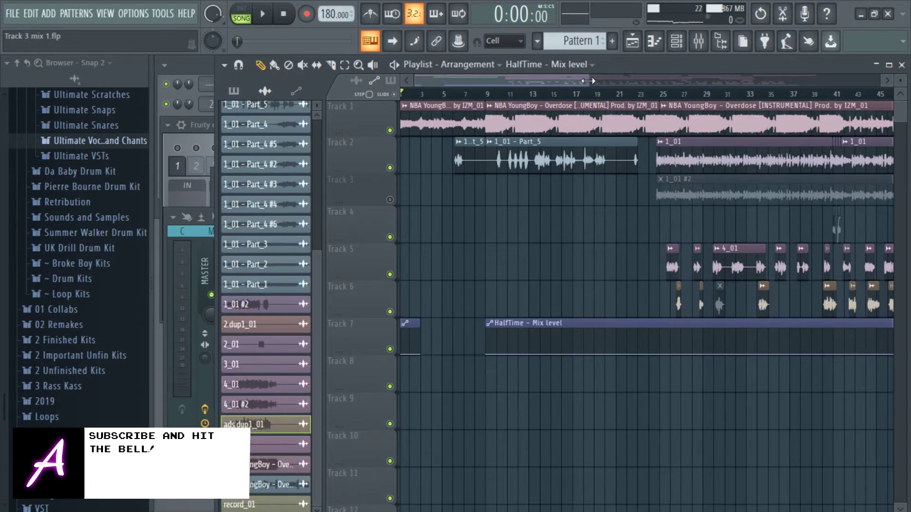
Look over the playlist arrangement, the mixer and the sample settings of the 1_01 - Part_5 clip
left_click_drag(588, 81, 611, 80)
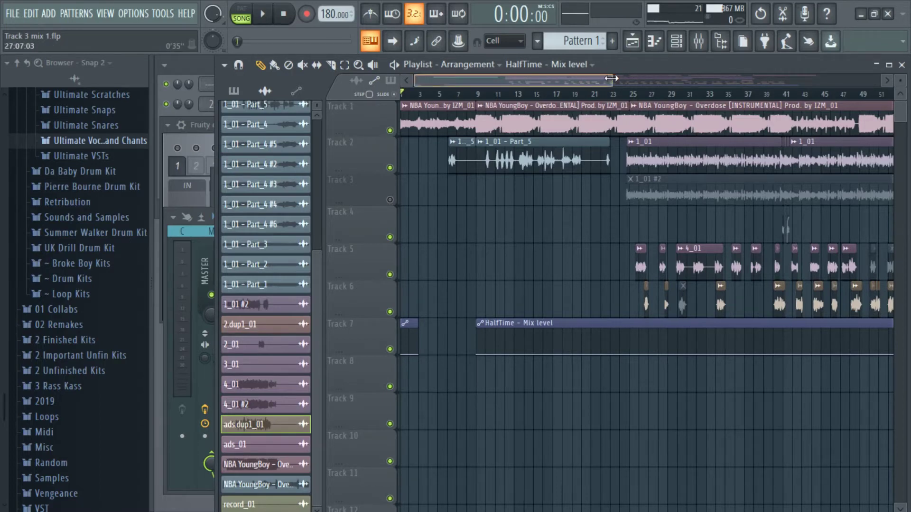
left_click_drag(612, 80, 641, 80)
left_click(698, 42)
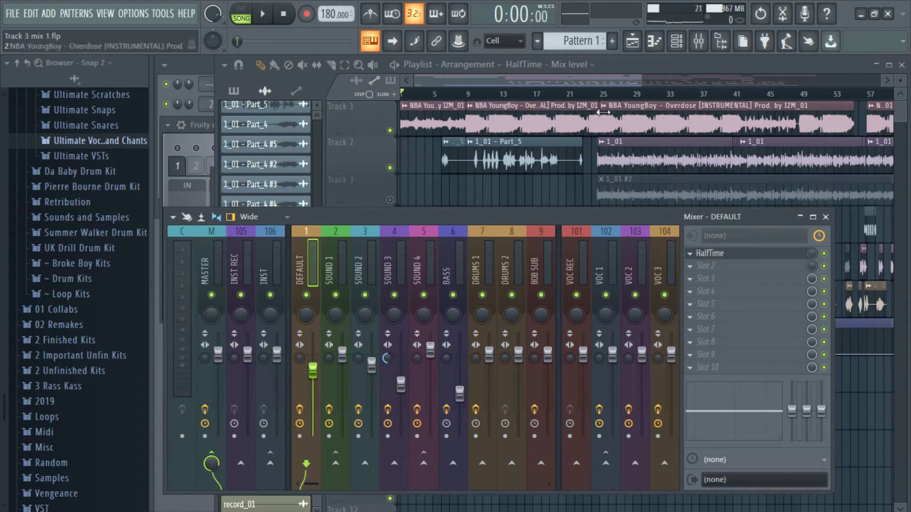
left_click_drag(640, 77, 609, 78)
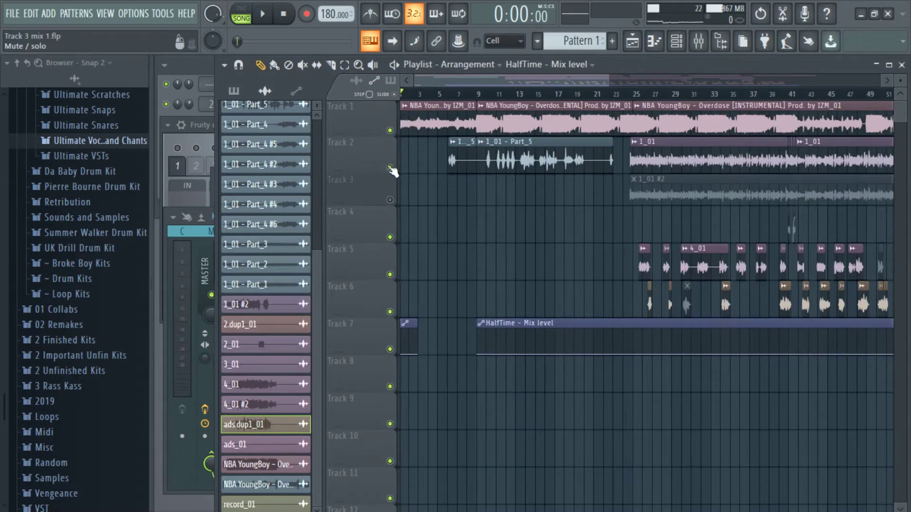
right_click(369, 161)
left_click(339, 184)
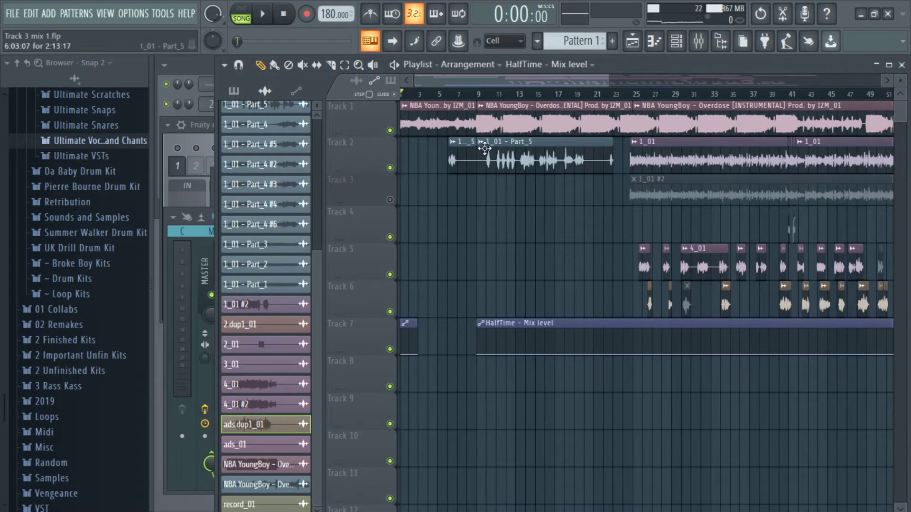
double_click(535, 159)
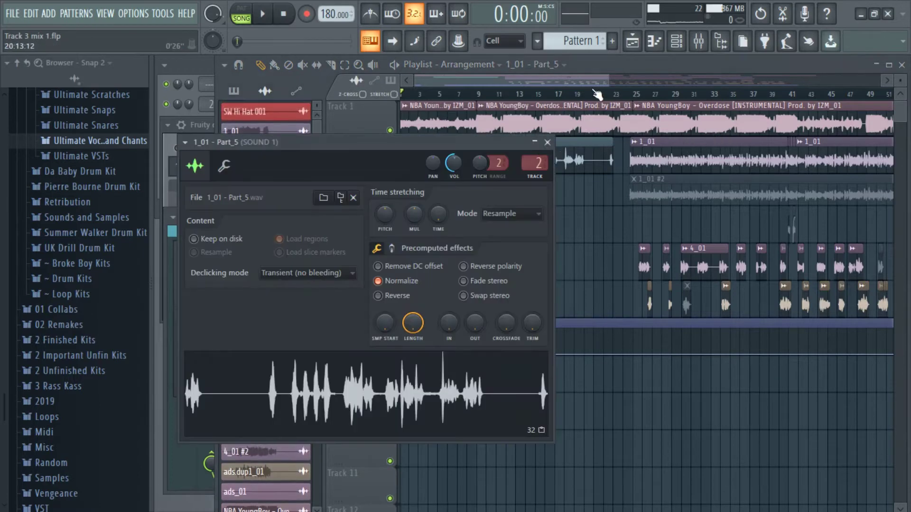
left_click_drag(608, 80, 803, 93)
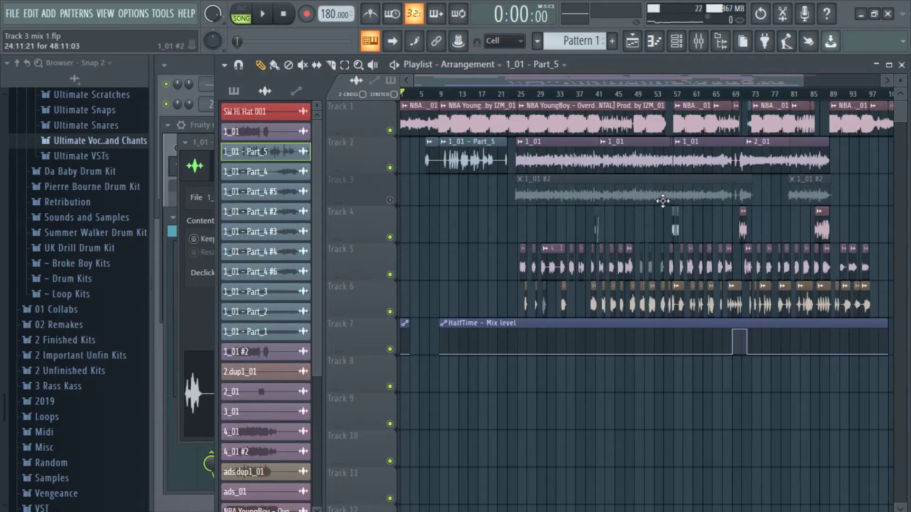
scroll(815, 79, "right", 2)
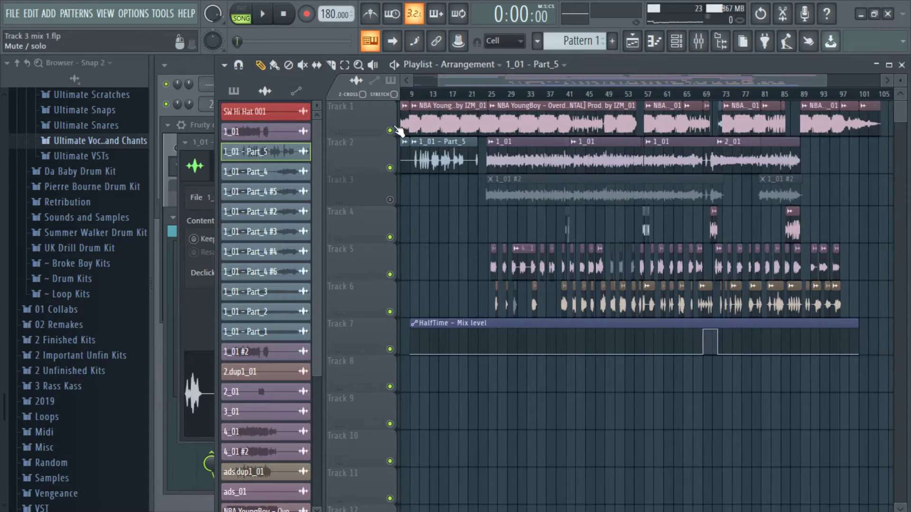
Mute the instrumental on Track 1 and play the vocals from the start of the first 1_01 clip, just before bar 25
left_click(389, 131)
left_click(485, 93)
left_click_drag(485, 91, 486, 92)
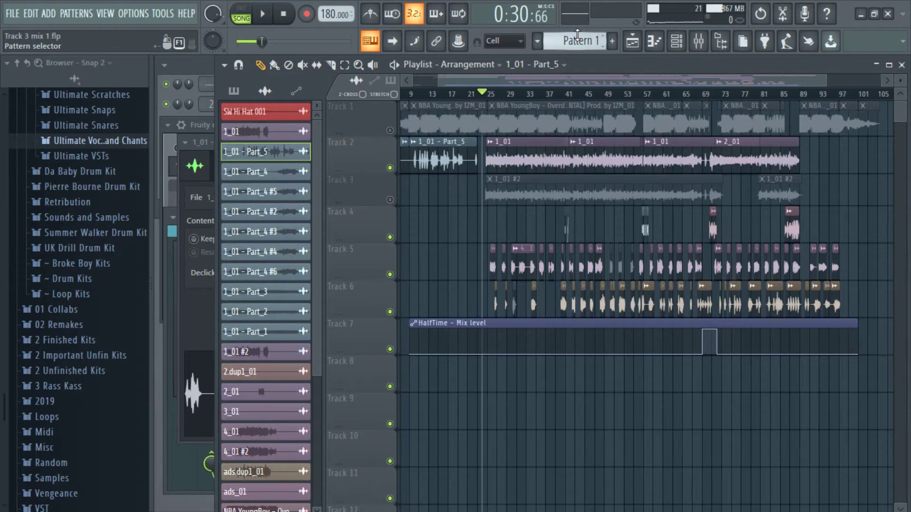
key("space")
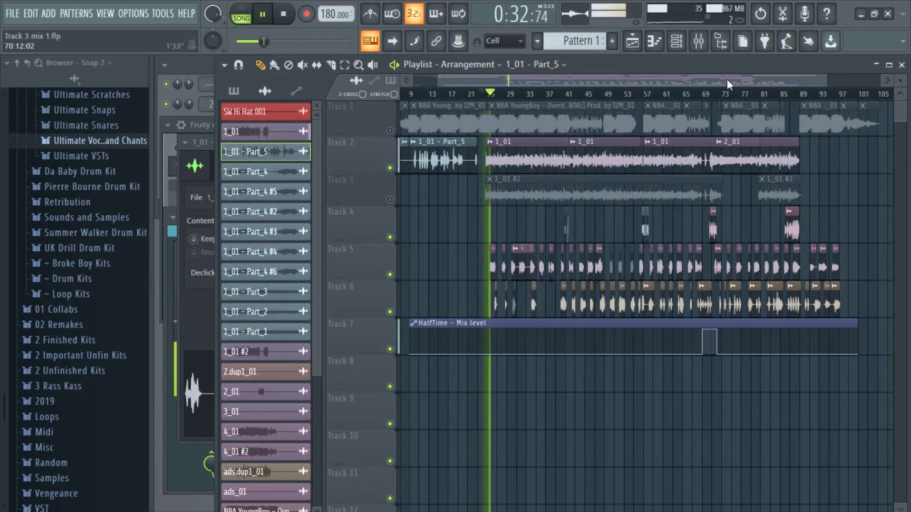
Delete the long muted 1_01 #2 clip from Track 3 and stop playback
left_click_drag(828, 80, 604, 77)
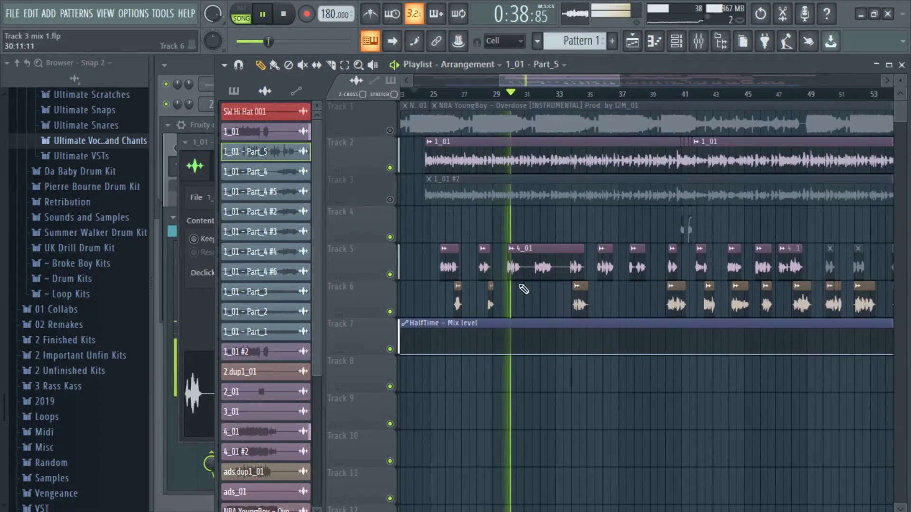
right_click(520, 195)
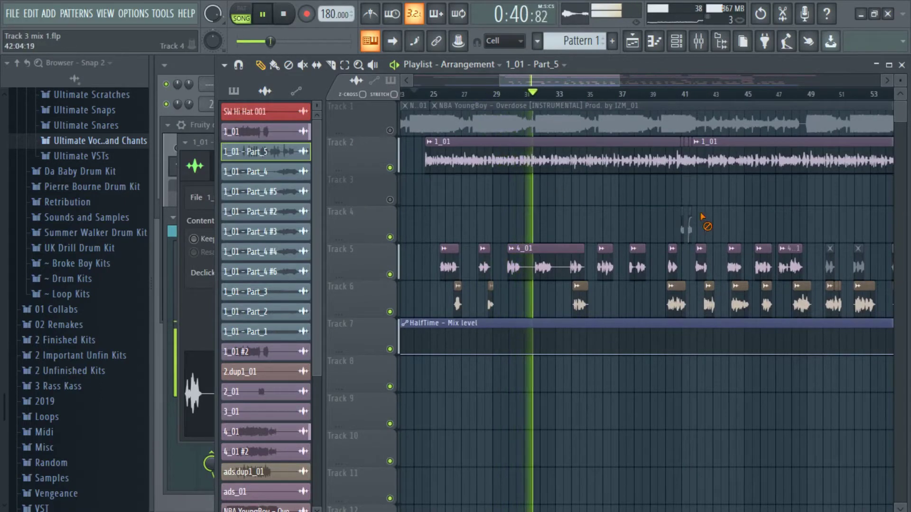
left_click_drag(620, 80, 546, 102)
key("space")
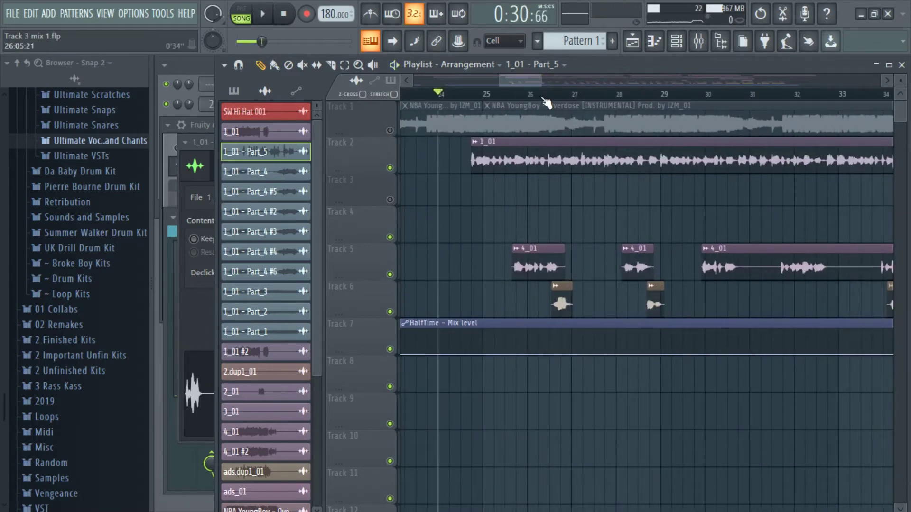
Place the play position just before the first 1_01 clip on Track 2 and select the time range from there to bar 27
mouse_move(525, 80)
left_mouse_down()
mouse_move(538, 81)
mouse_move(527, 81)
left_mouse_up()
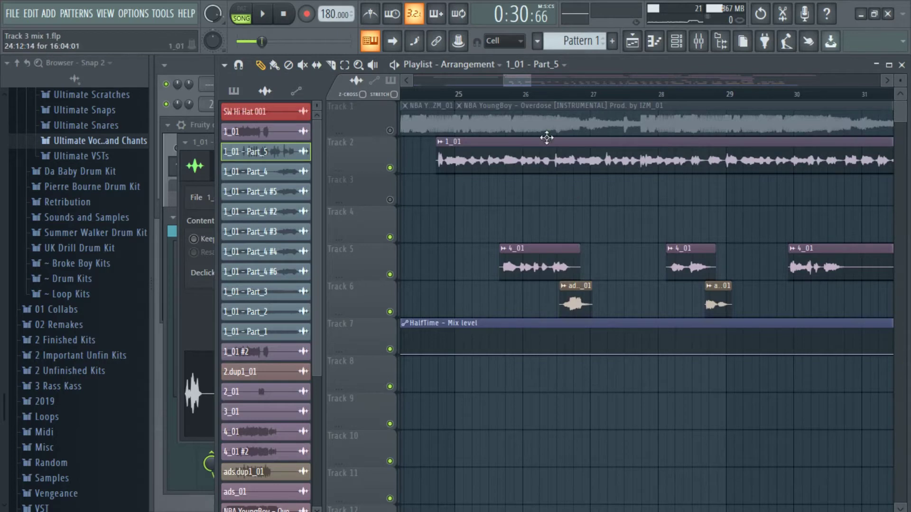
left_click_drag(527, 84, 516, 81)
left_click(448, 95)
left_click(441, 93)
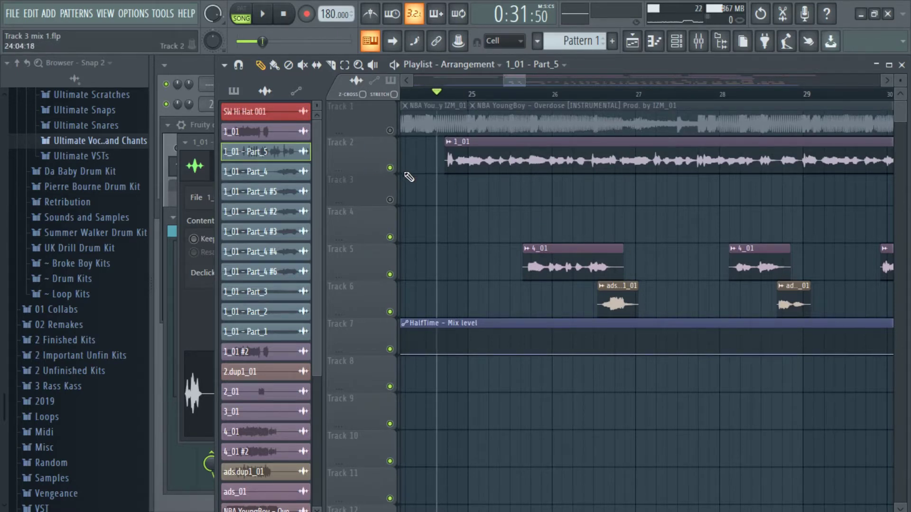
left_click_drag(439, 94, 641, 142)
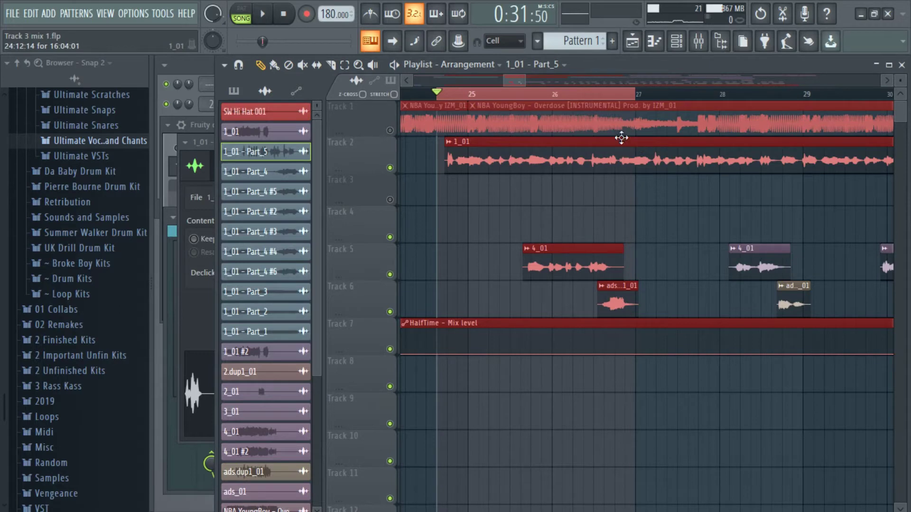
Solo Track 2 and listen to the lead vocal within the selected range
right_click(391, 168)
key("space")
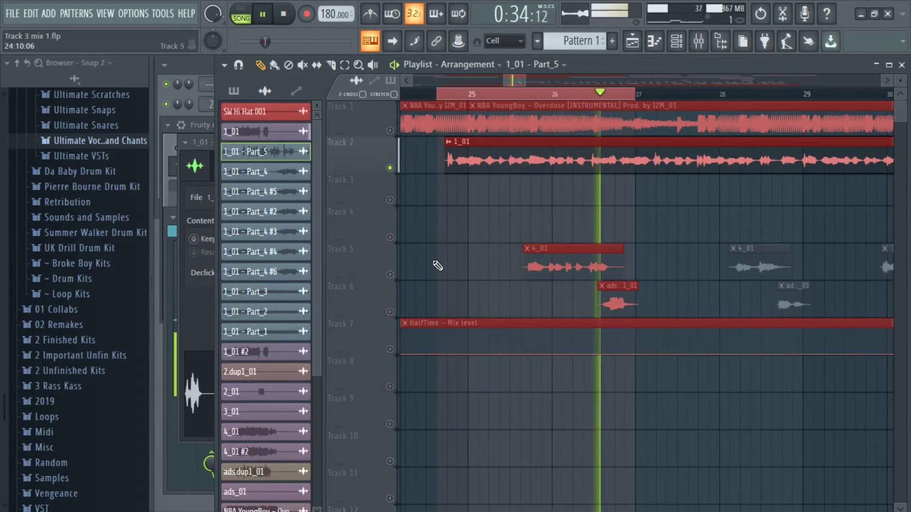
key("space")
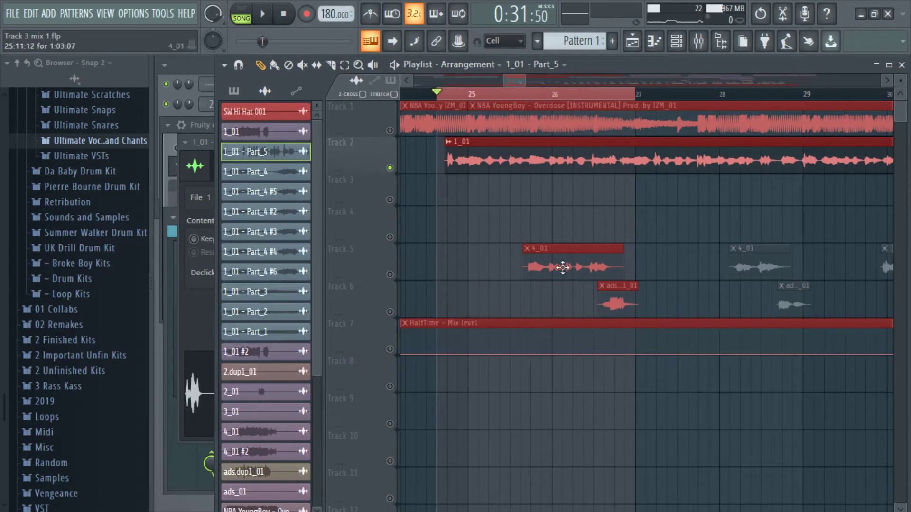
Enable Track 5, mute Track 2 and listen to the first 4_01 clip on its own
right_click(390, 274)
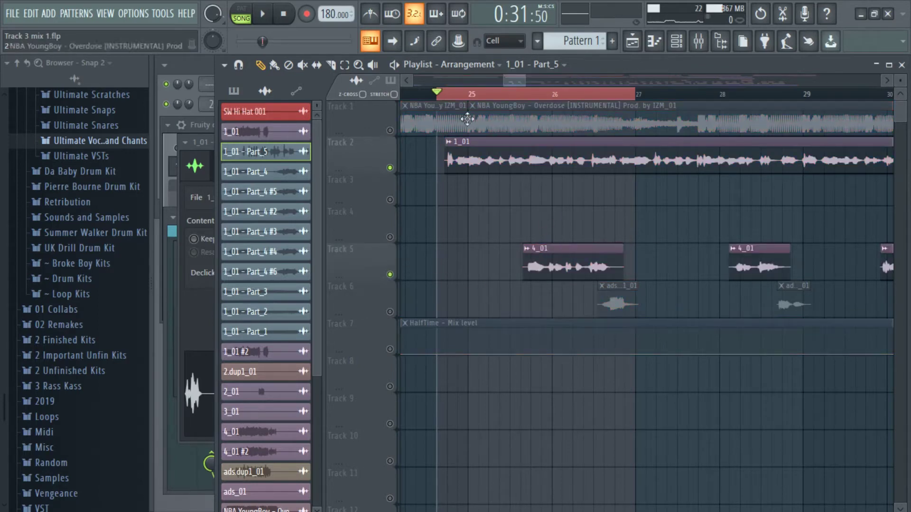
left_click(390, 168)
left_click(529, 94)
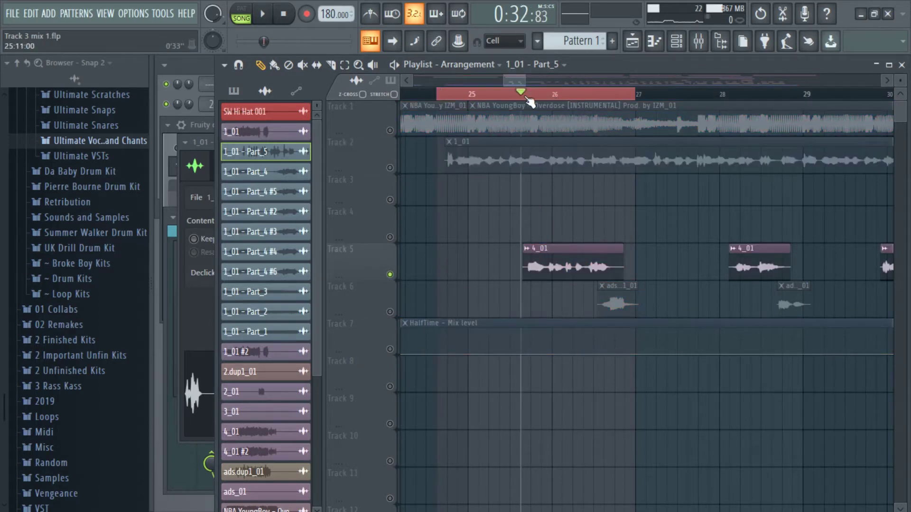
key("space")
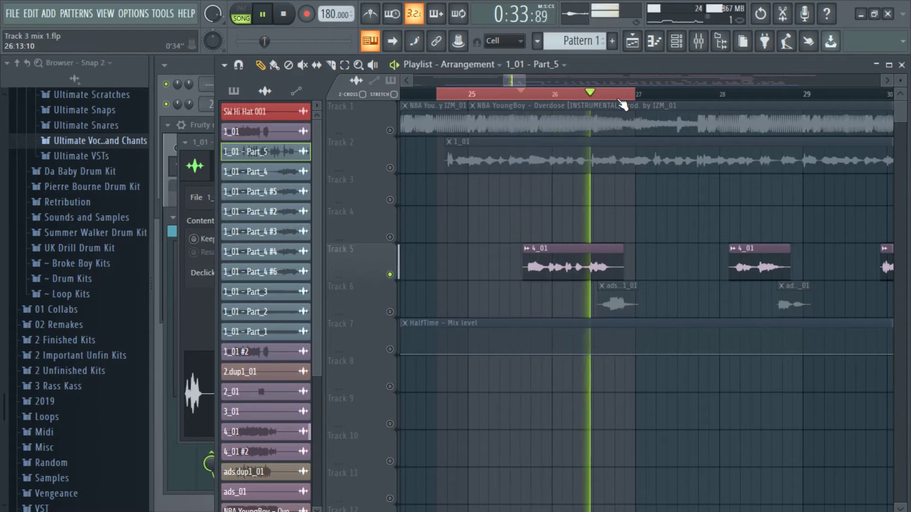
key("space")
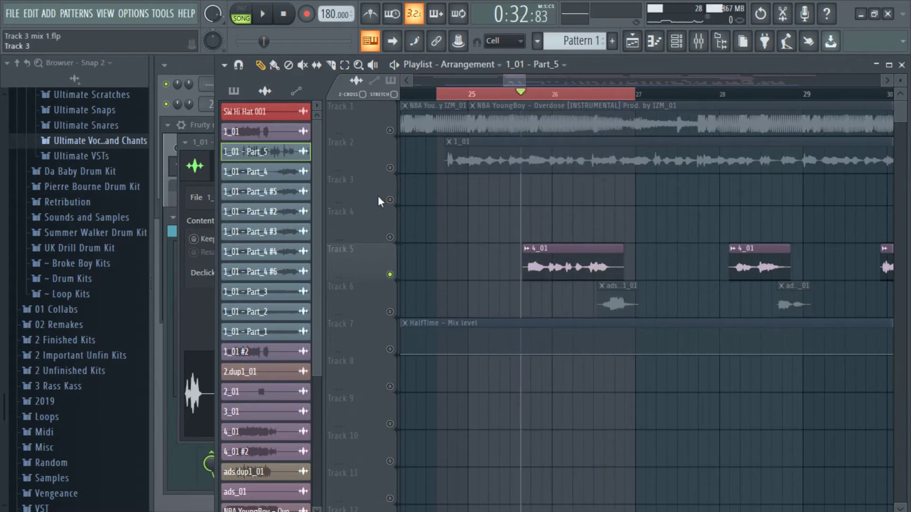
Unmute Track 2, return the play position to just before its 1_01 clip and clear the time selection
left_click(390, 167)
left_click(450, 94)
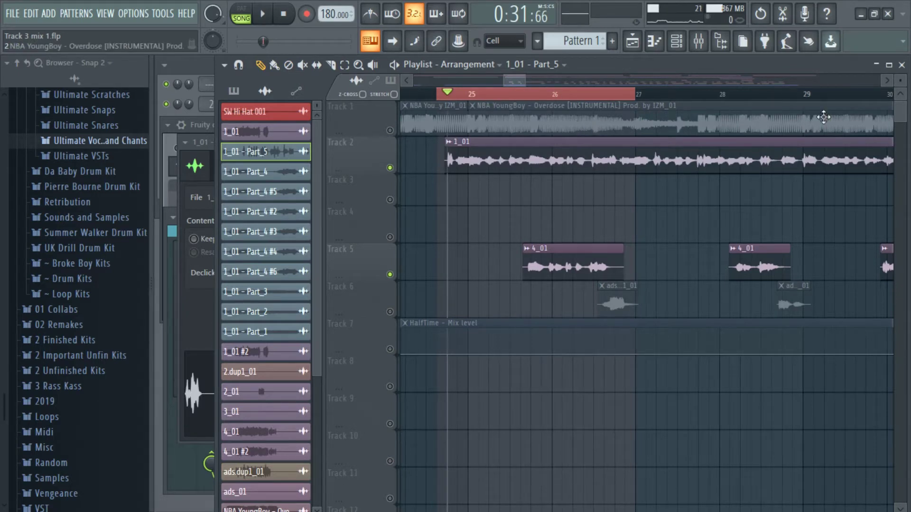
left_click(437, 94)
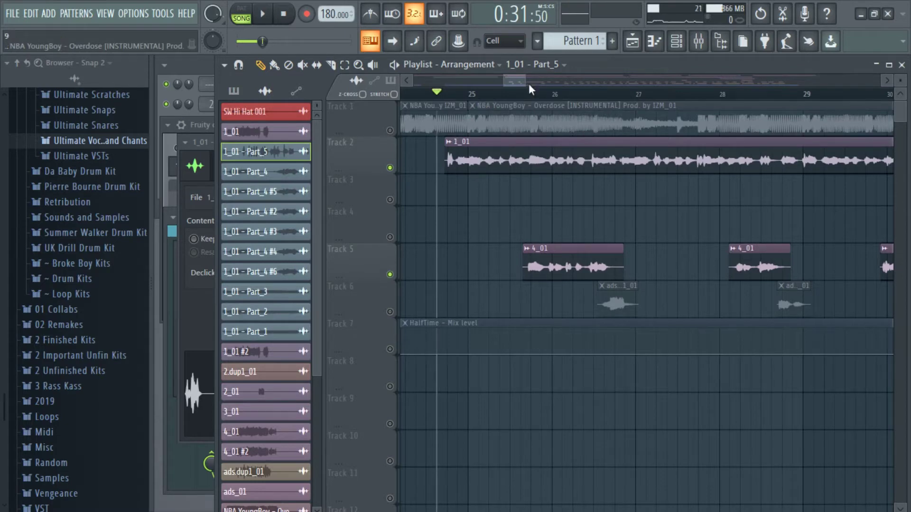
key("space")
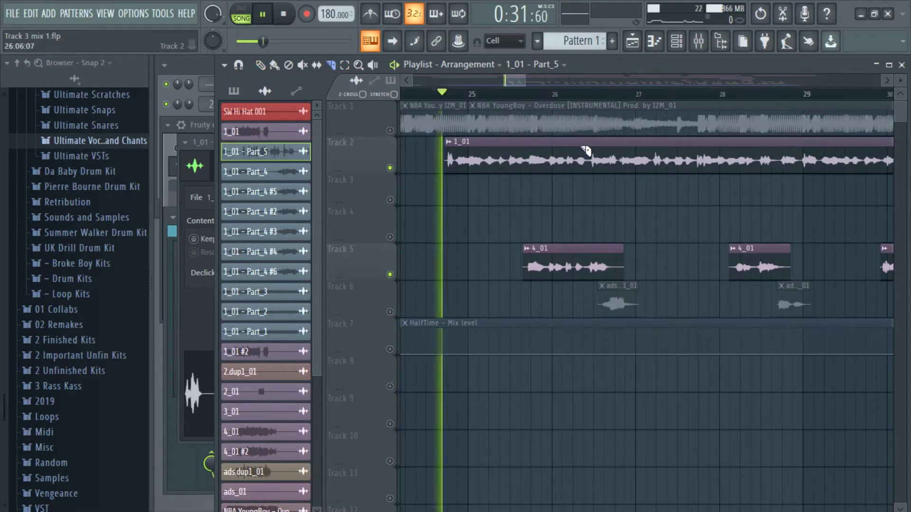
key("space")
Slice the 1_01 clip on Track 2 near the start and end of the first 4_01 clip on Track 5
left_click_drag(526, 189, 526, 141)
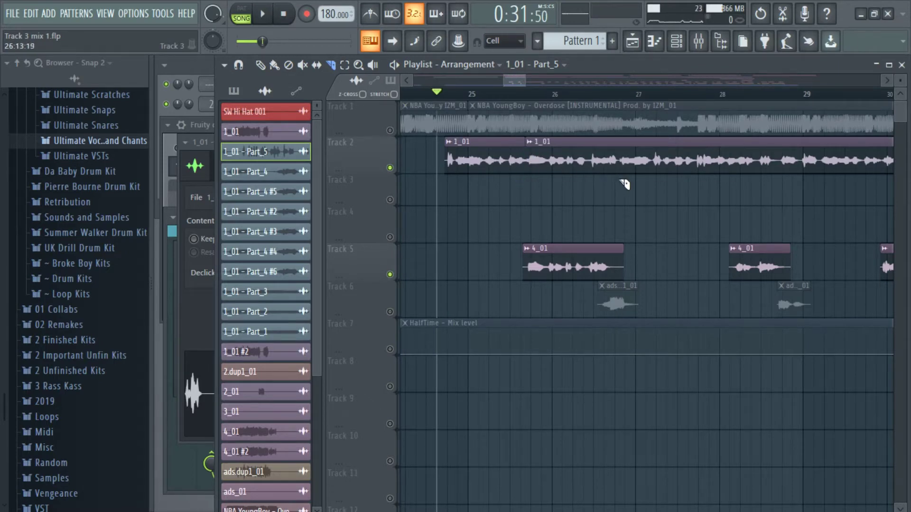
left_click_drag(625, 144, 619, 142)
left_click(260, 65)
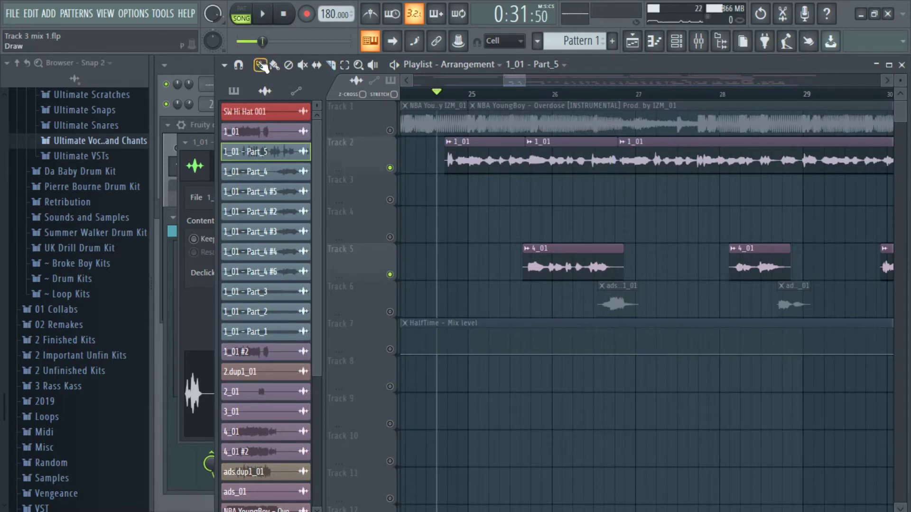
Copy the middle 1_01 slice to Track 3 at the same time position and play it with Track 5 muted
mouse_move(543, 142)
left_mouse_down()
mouse_move(545, 218)
mouse_move(539, 180)
left_mouse_up()
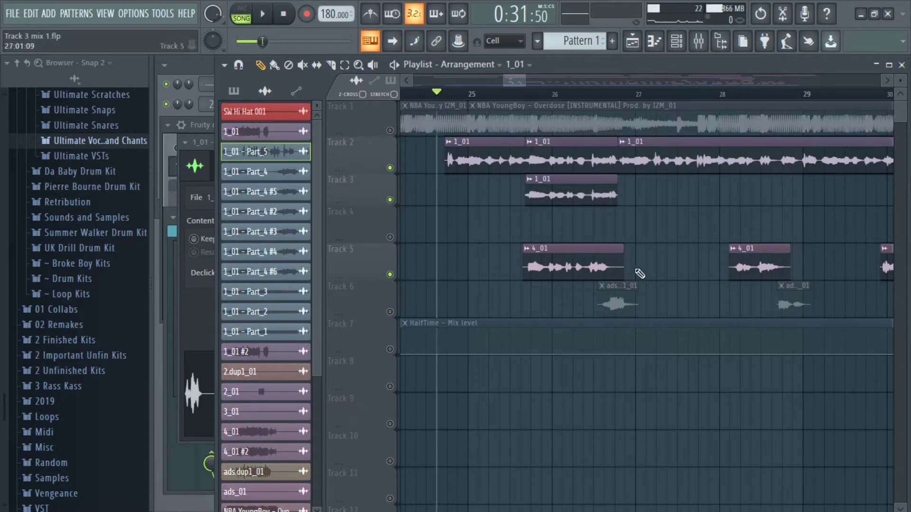
left_click(389, 274)
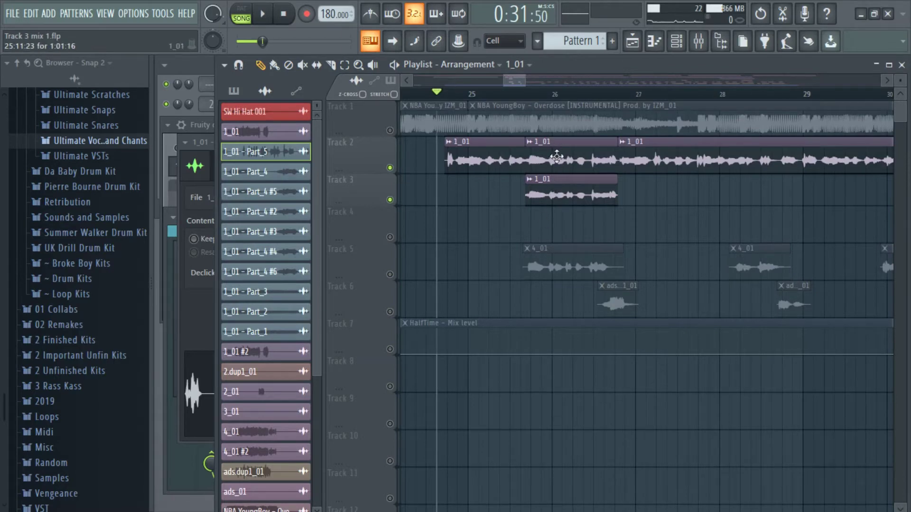
key("space")
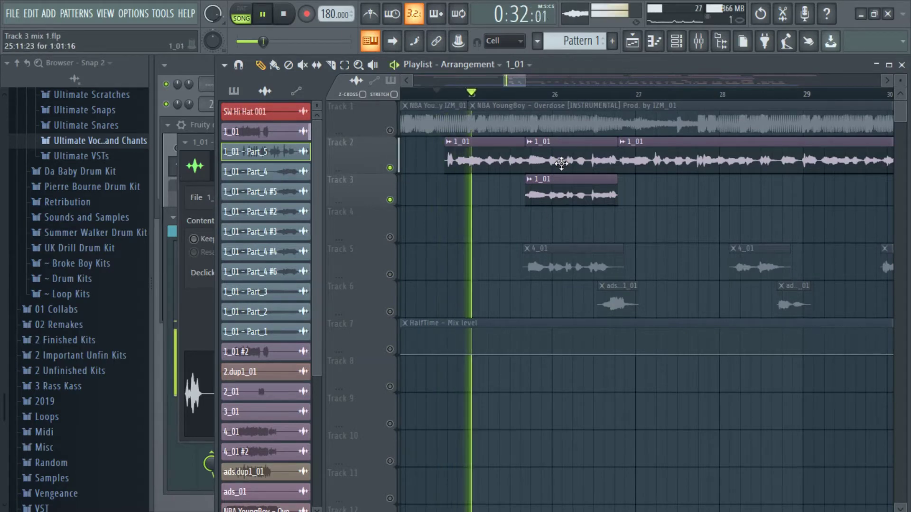
key("space")
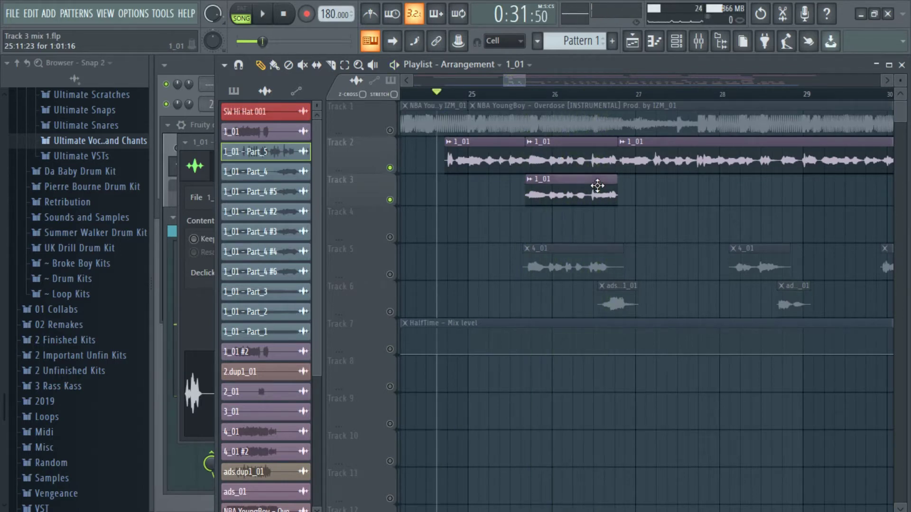
Check the 1_01 clip's sample settings, then delete the copied slice from Track 3
double_click(597, 185)
double_click(574, 188)
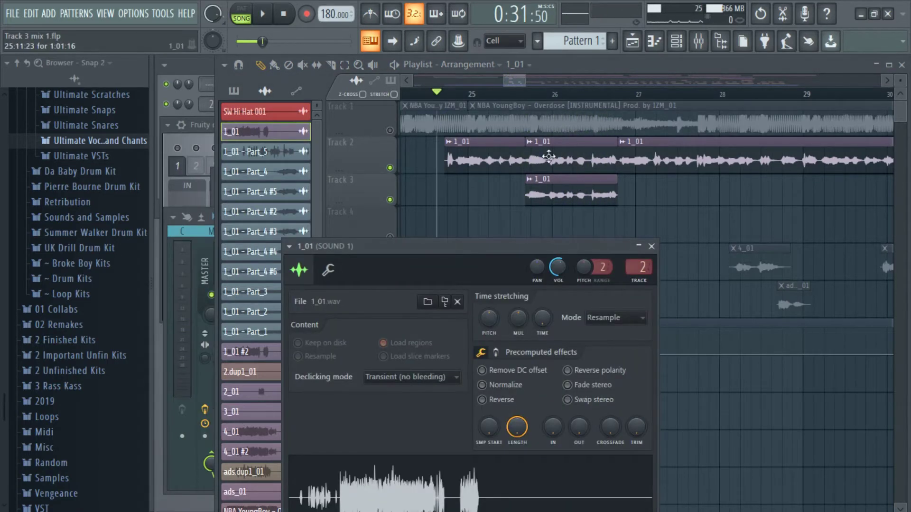
right_click(672, 207)
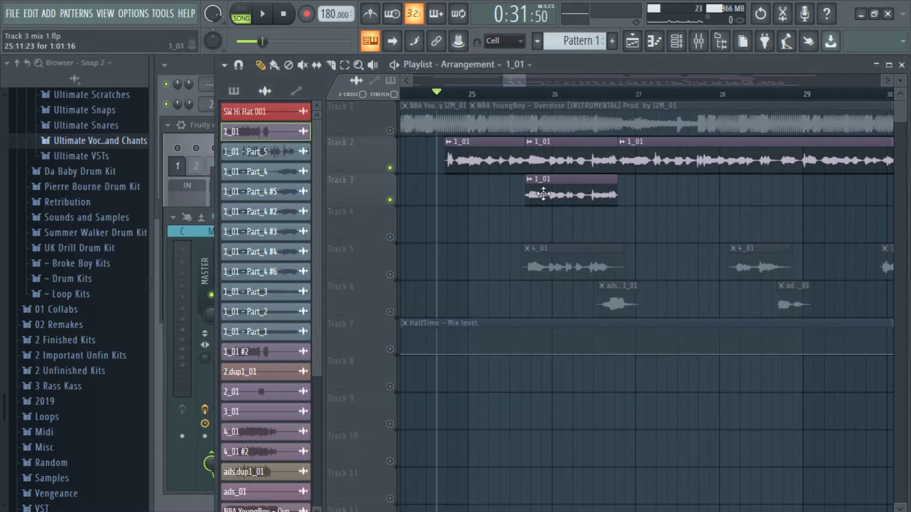
right_click(538, 192)
Unmute Track 5 and play Tracks 2 and 5 together from the start of the first 4_01 clip
left_click(390, 274)
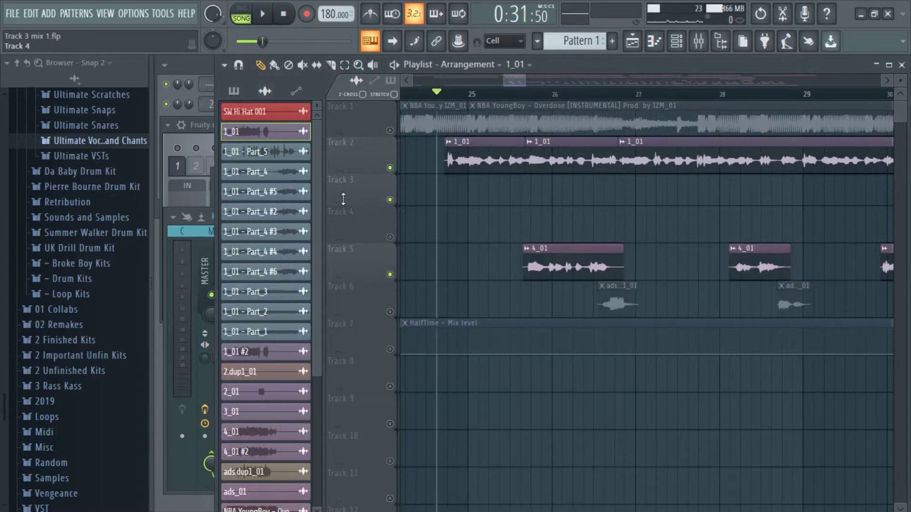
left_click(530, 94)
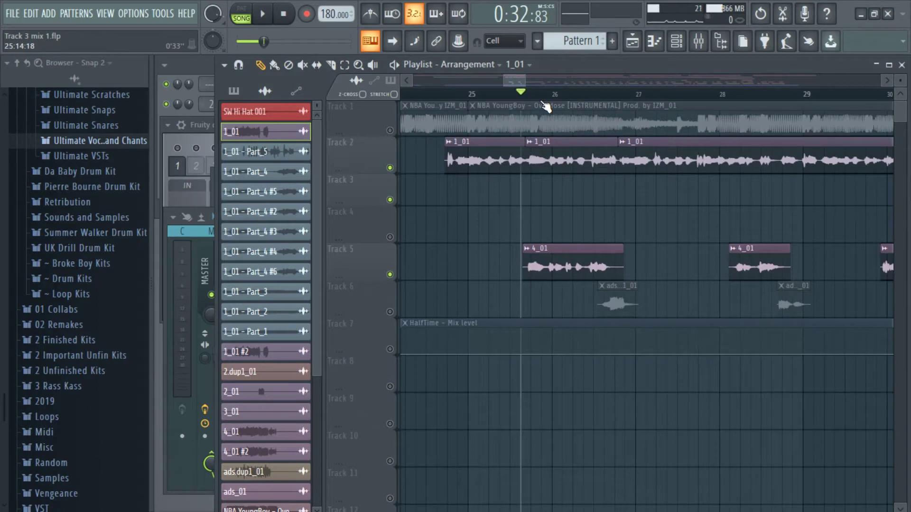
key("space")
key("space")
left_click_drag(516, 80, 522, 81)
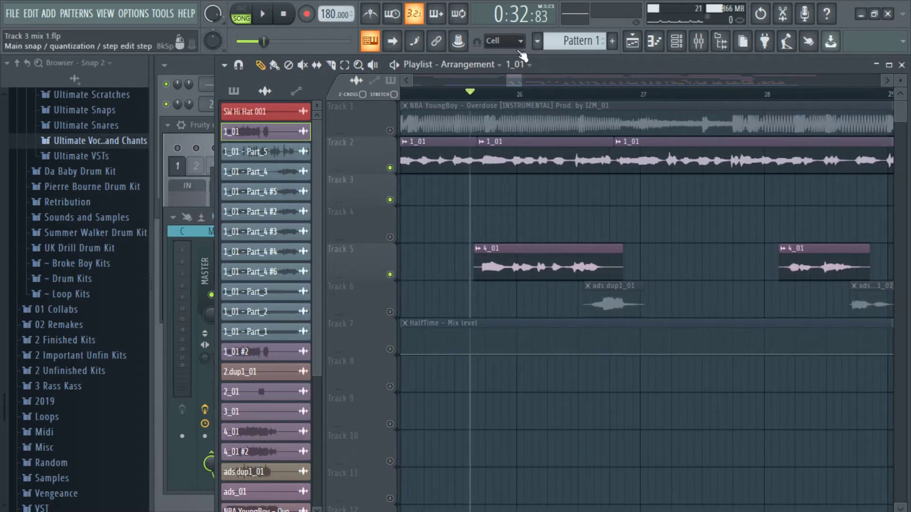
mouse_move(521, 80)
left_mouse_down()
mouse_move(535, 80)
mouse_move(523, 80)
left_mouse_up()
left_click_drag(467, 93, 724, 109)
left_click_drag(519, 79, 528, 94)
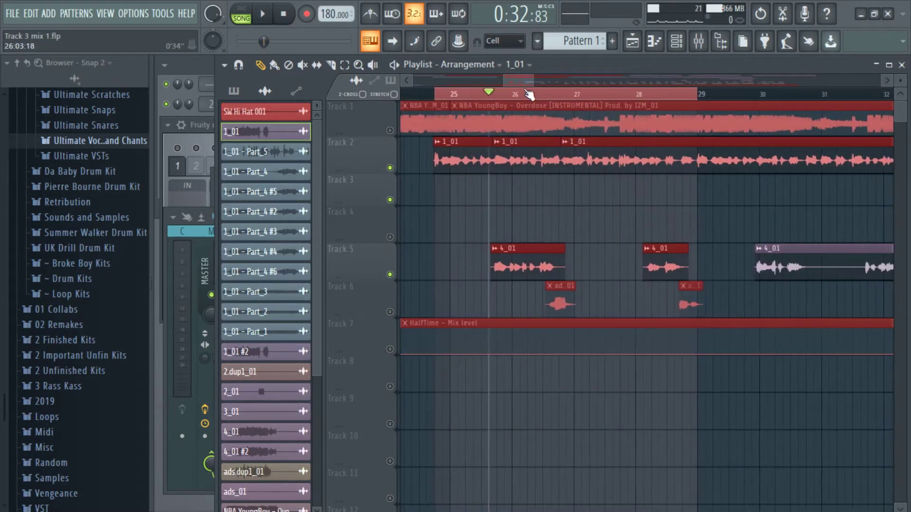
left_click(489, 98)
double_click(497, 98)
Place a copy of the middle 1_01 slice on Track 3 beneath the original and make it unique as a sample
left_click_drag(526, 82, 525, 81)
left_click(531, 205)
left_click_drag(532, 205, 525, 204)
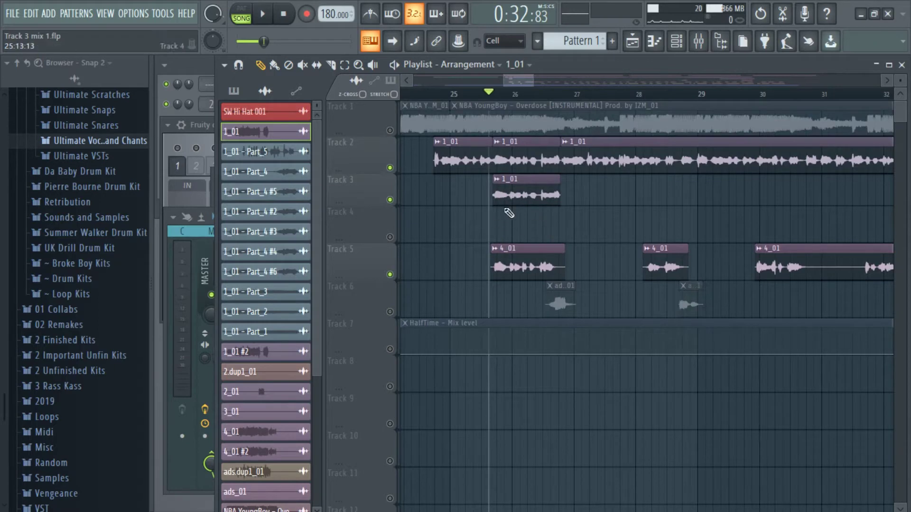
left_click(496, 181)
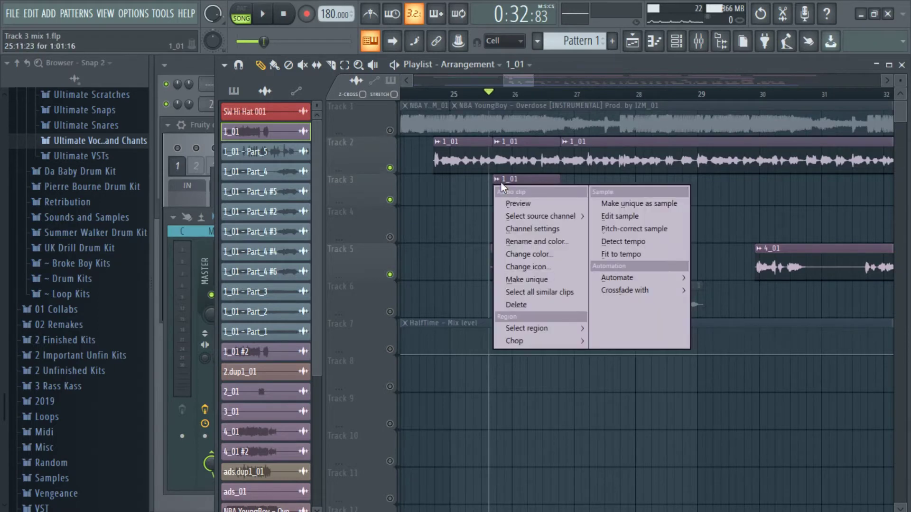
left_click(636, 204)
left_click(431, 457)
Mute Track 5 and shift the Track 3 copy's pitch up by 100 cents, with the time-stretching mode set to Auto
double_click(540, 193)
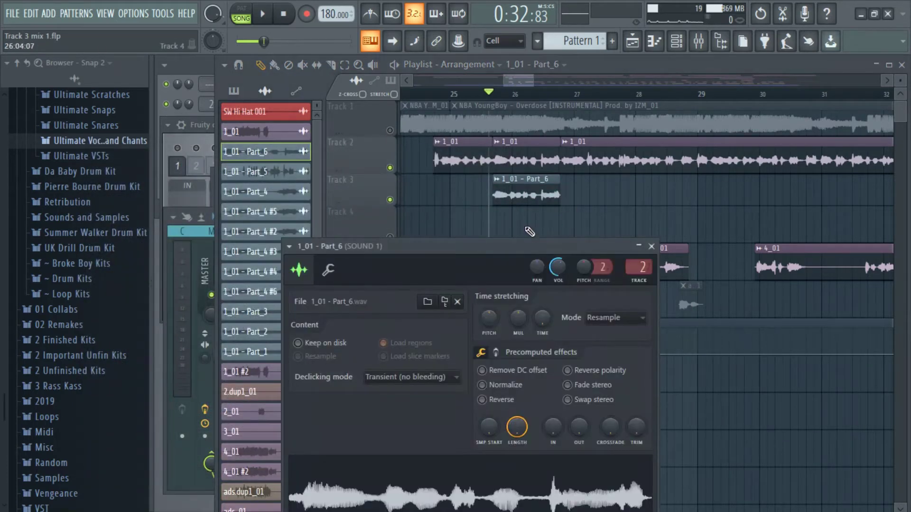
right_click(521, 221)
left_click(390, 274)
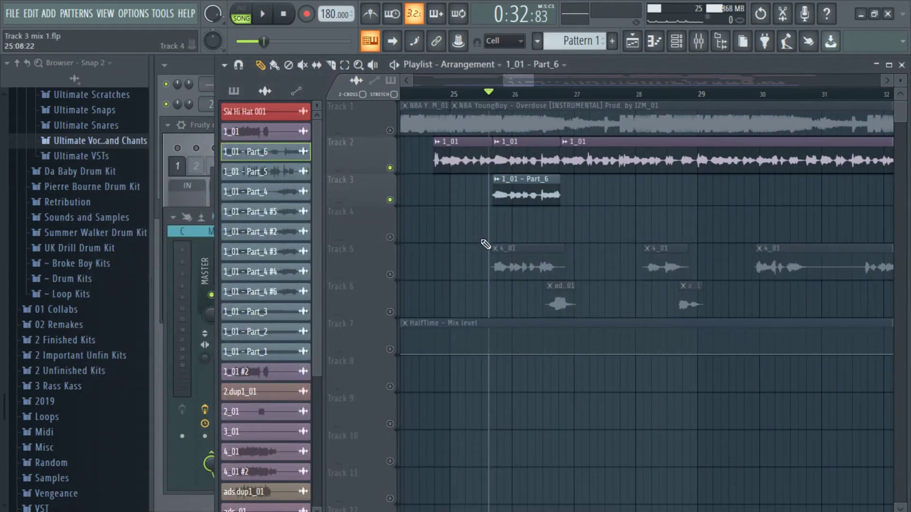
double_click(525, 189)
left_click_drag(487, 262, 390, 230)
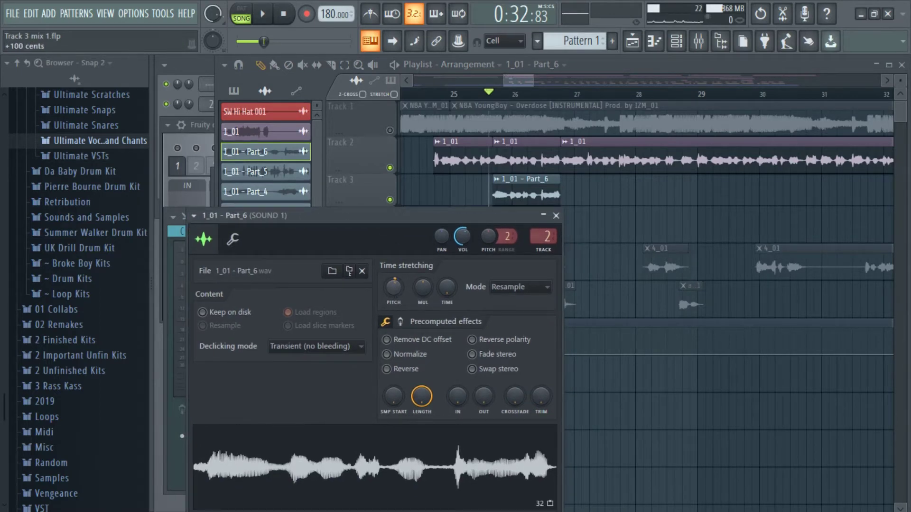
left_click(520, 286)
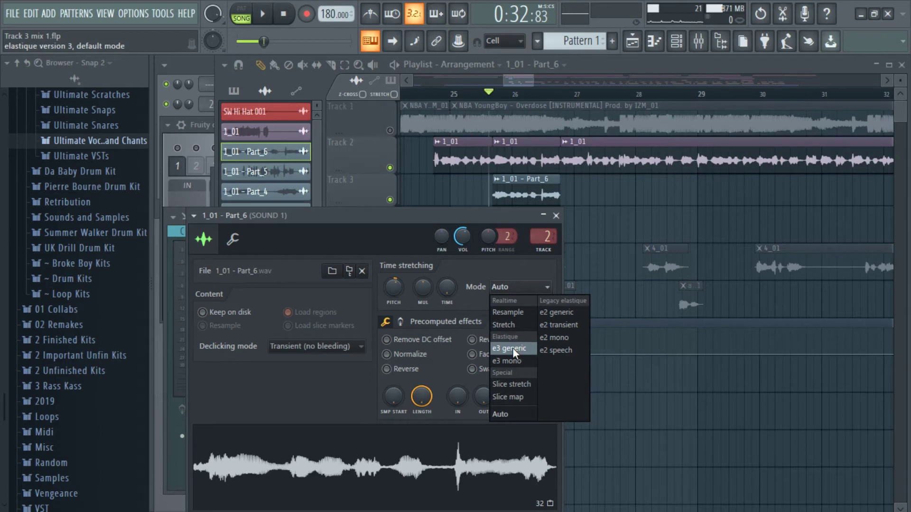
left_click(417, 231)
left_click_drag(417, 231, 431, 198)
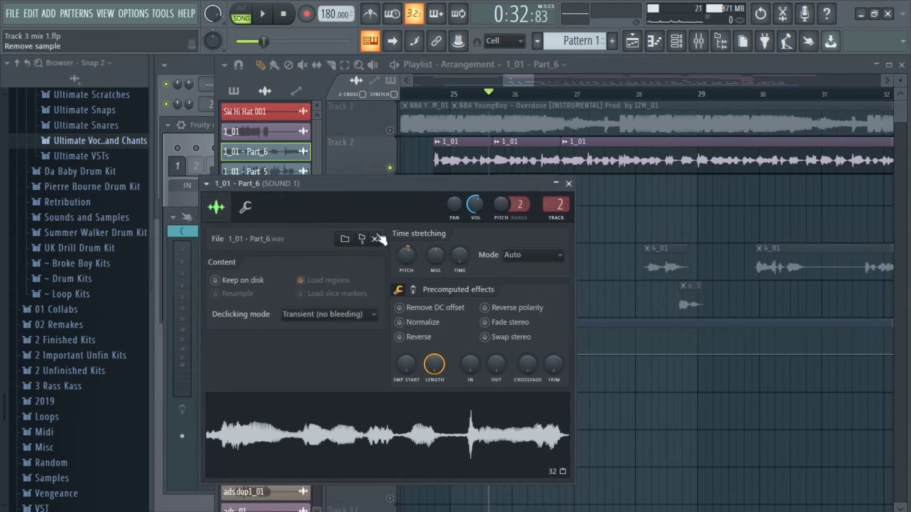
left_click_drag(395, 187, 386, 202)
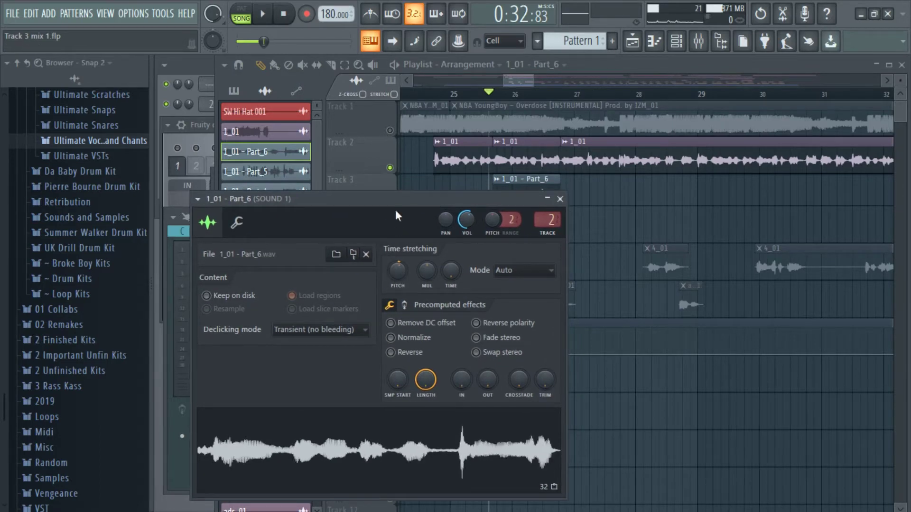
Play the Track 2 lead together with the pitched copy on Track 3
left_click(605, 350)
key("space")
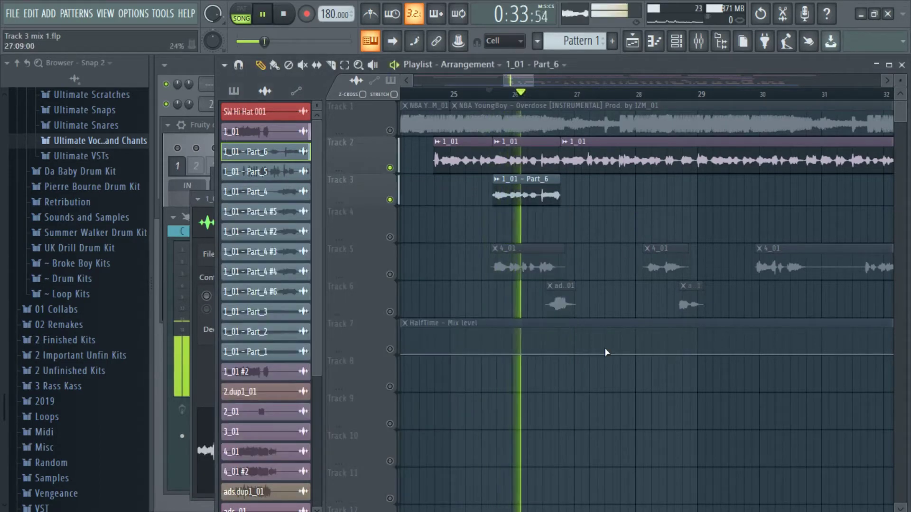
key("space")
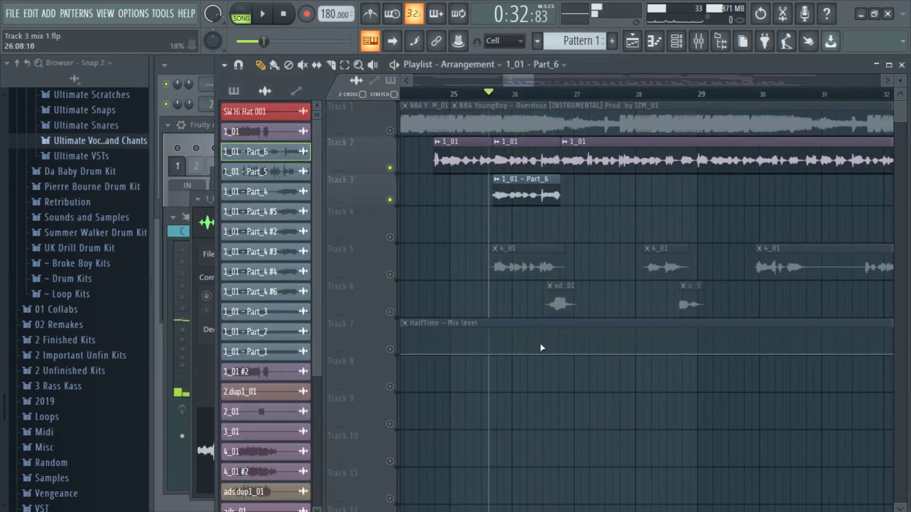
Fine-tune the Track 3 copy's pitch shift and time stretch slightly, playing it against the lead
double_click(496, 194)
left_click_drag(398, 271, 398, 275)
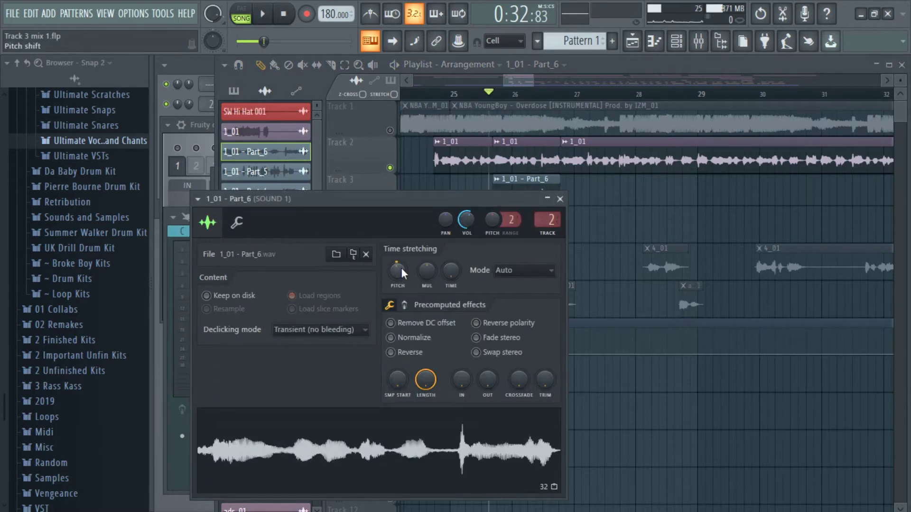
key("space")
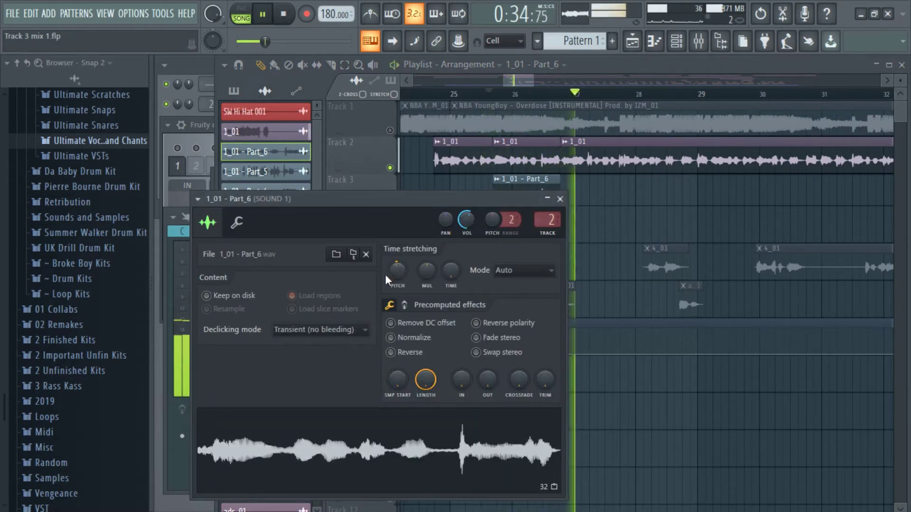
key("space")
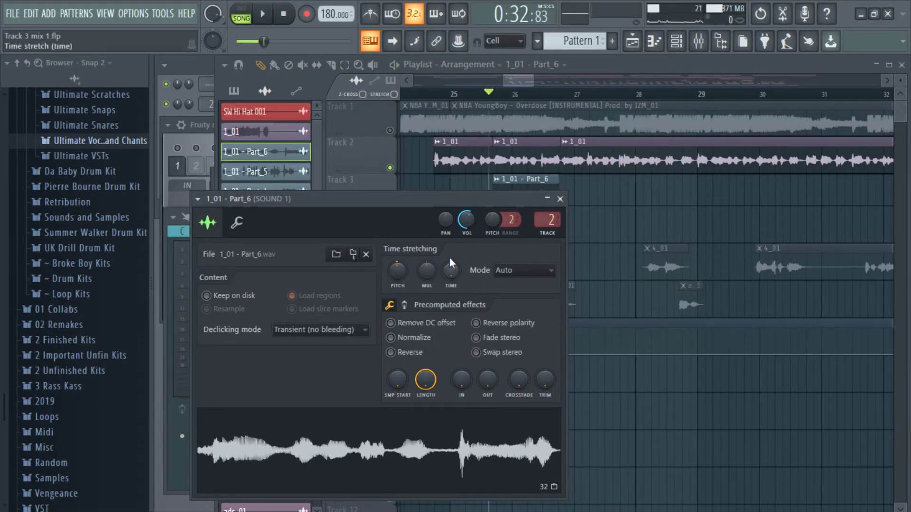
key("space")
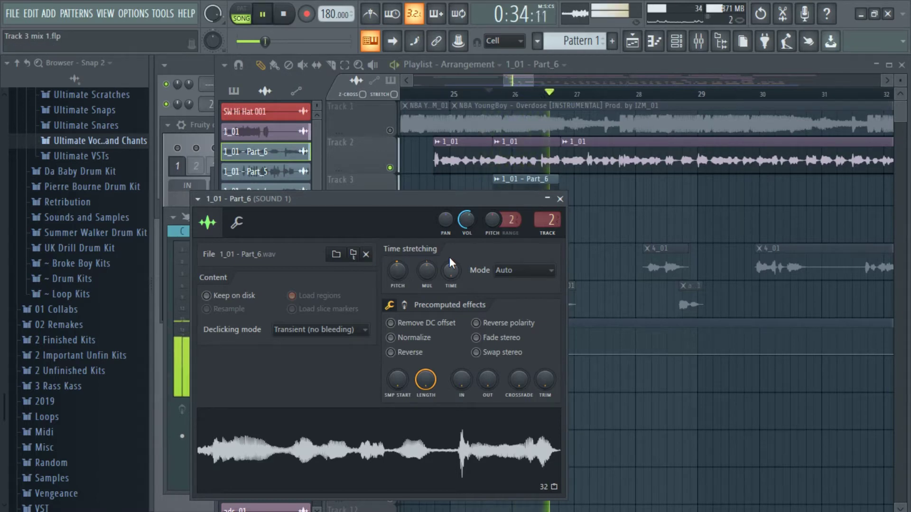
key("space")
Lower the channel volume of the Track 3 copy and play it with the lead again
mouse_move(466, 220)
left_mouse_down()
mouse_move(466, 237)
mouse_move(466, 227)
left_mouse_up()
key("space")
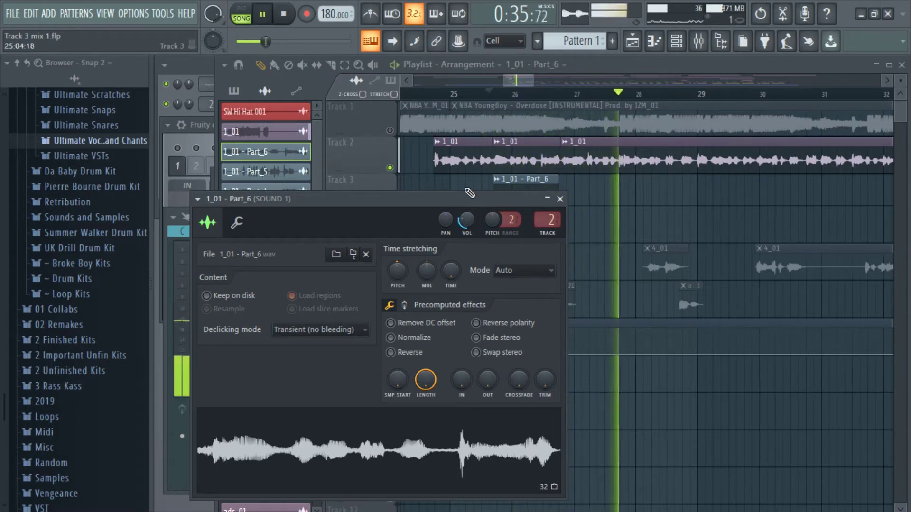
key("space")
Delete the pitched copy from Track 3 and unmute the real doubles on Track 5
right_click(508, 188)
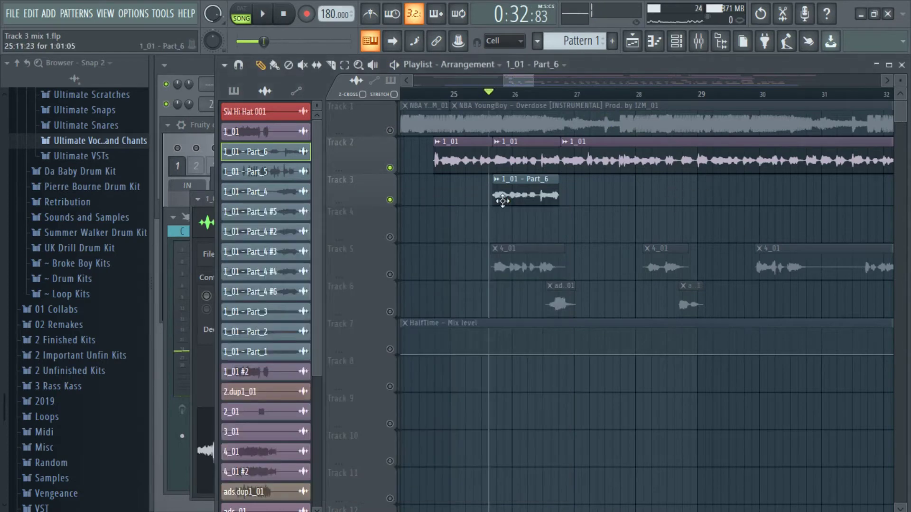
left_click(390, 274)
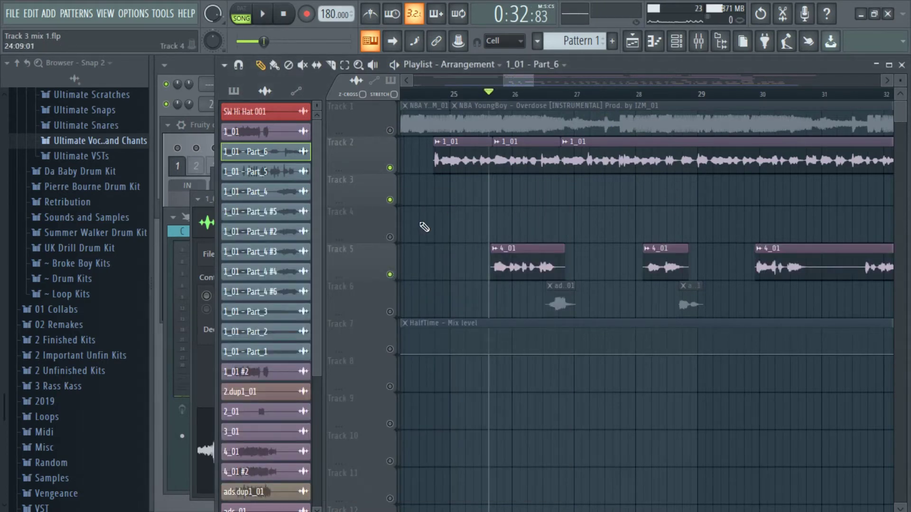
Unmute all playlist tracks so the instrumental, lead, doubles and ad-libs can be heard together
left_click_drag(534, 80, 581, 82)
left_click_drag(576, 82, 569, 82)
left_click(331, 65)
left_click_drag(600, 293, 619, 288)
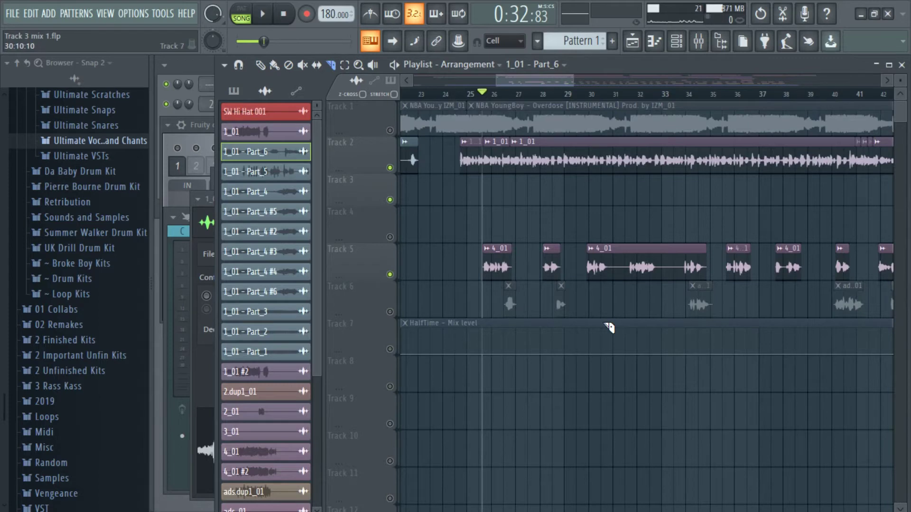
left_click_drag(573, 81, 591, 75)
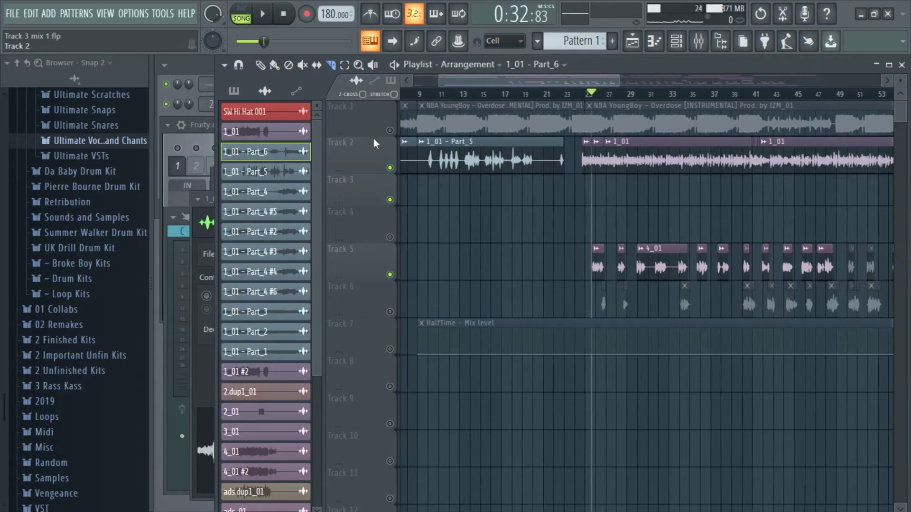
right_click(390, 130)
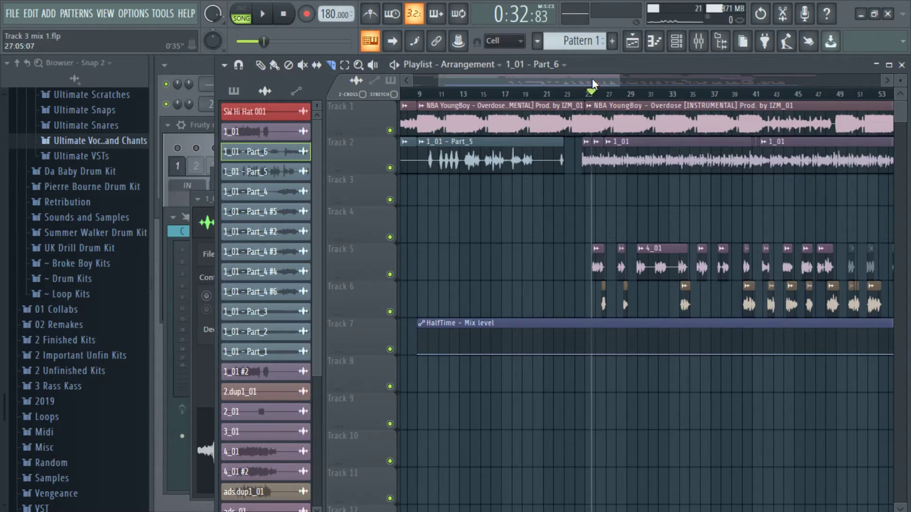
Slice the Track 1 instrumental about half a bar before bar 49, and undo a trial trim of the second piece's start to bar 49
left_click_drag(592, 78, 658, 88)
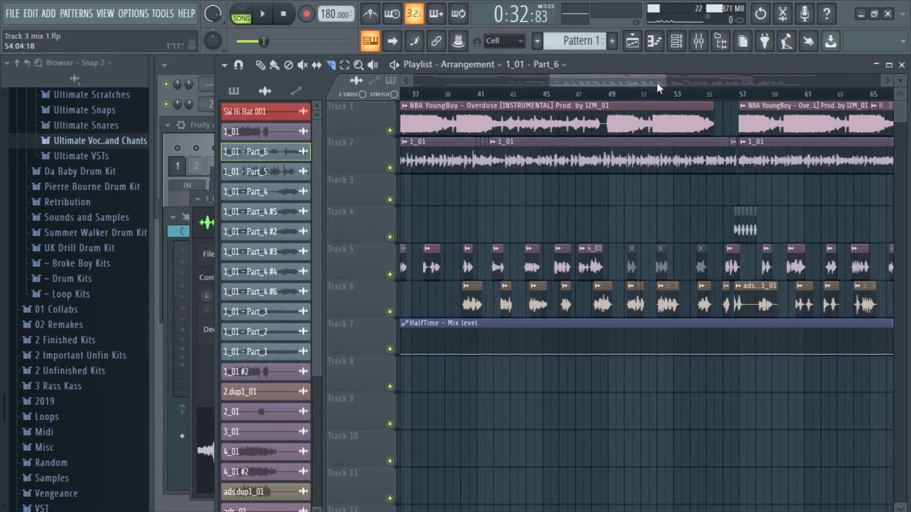
left_click(584, 93)
left_click_drag(624, 82, 718, 80)
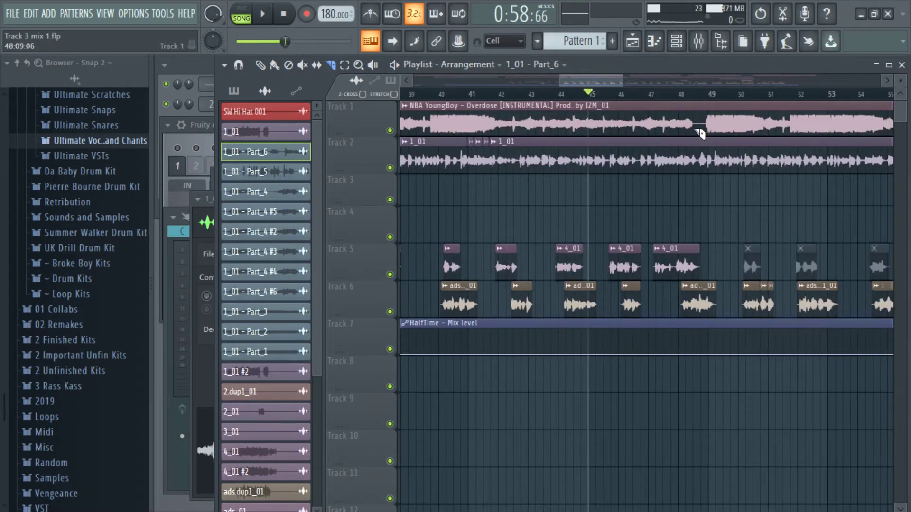
left_click(695, 129)
left_click_drag(709, 103, 710, 102)
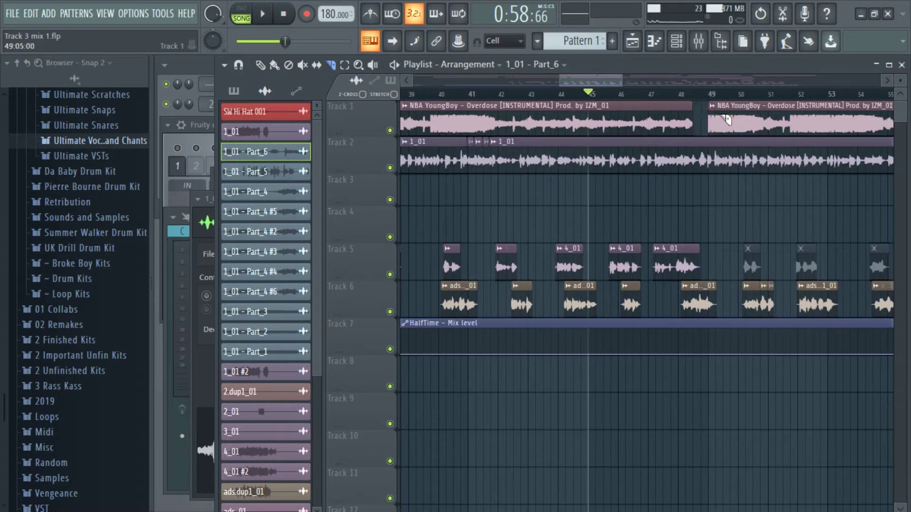
key("ctrl+z")
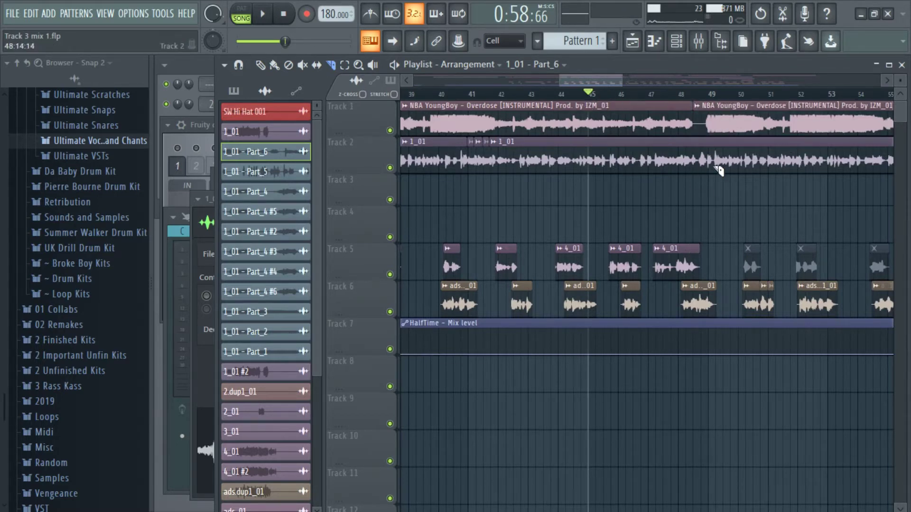
Play the full arrangement from bar 45 past the instrumental slice before bar 49
key("space")
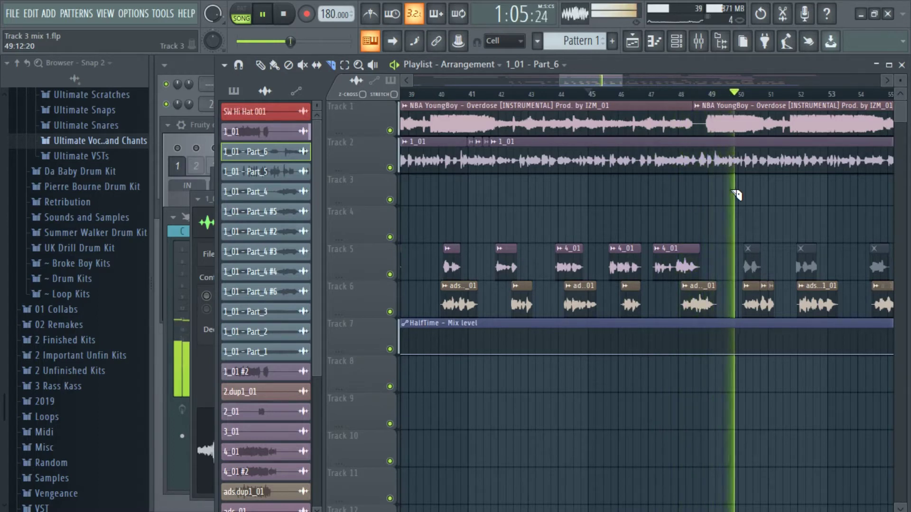
key("space")
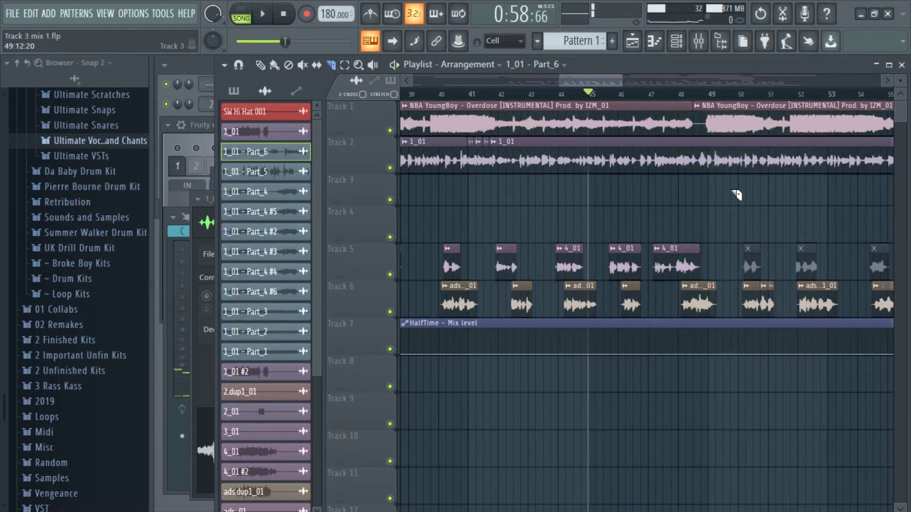
Play the arrangement from bar 53 through the instrumental gap before bar 57, glancing at the mixer beforehand
left_click_drag(620, 80, 674, 81)
left_click_drag(444, 93, 473, 94)
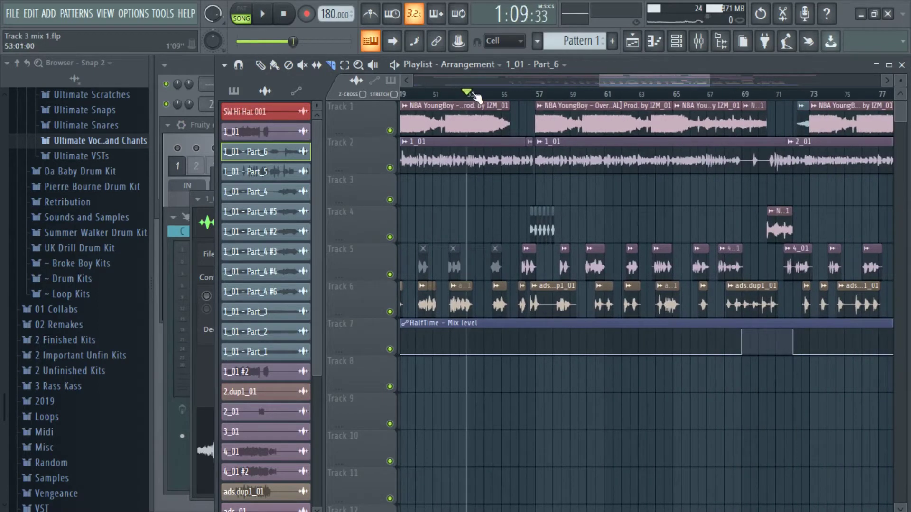
left_click(698, 41)
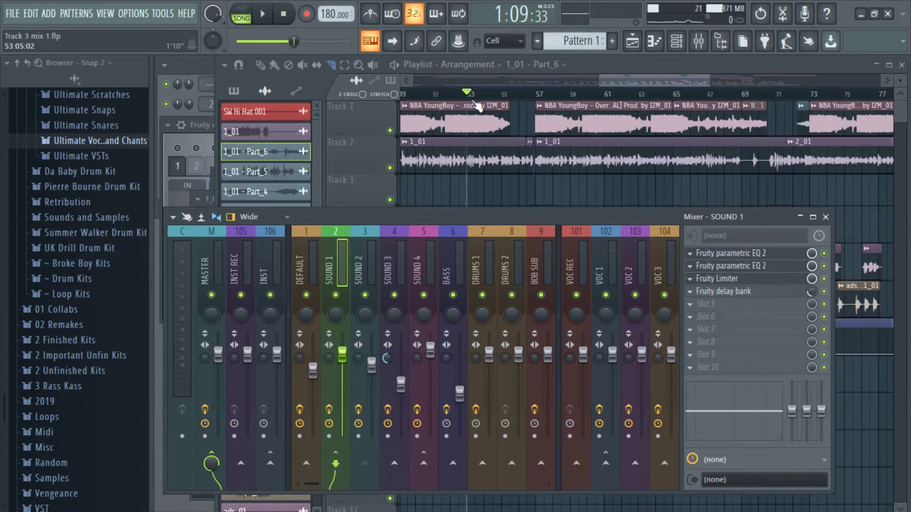
left_click(682, 80)
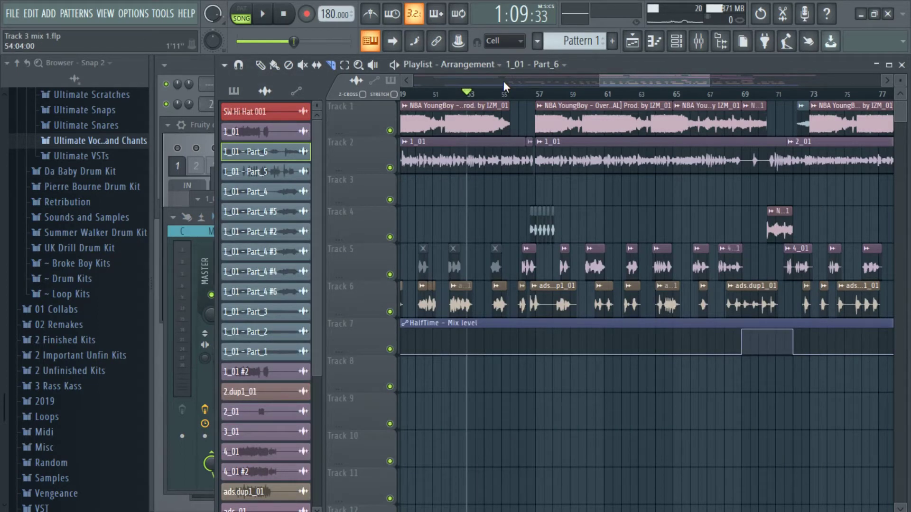
key("space")
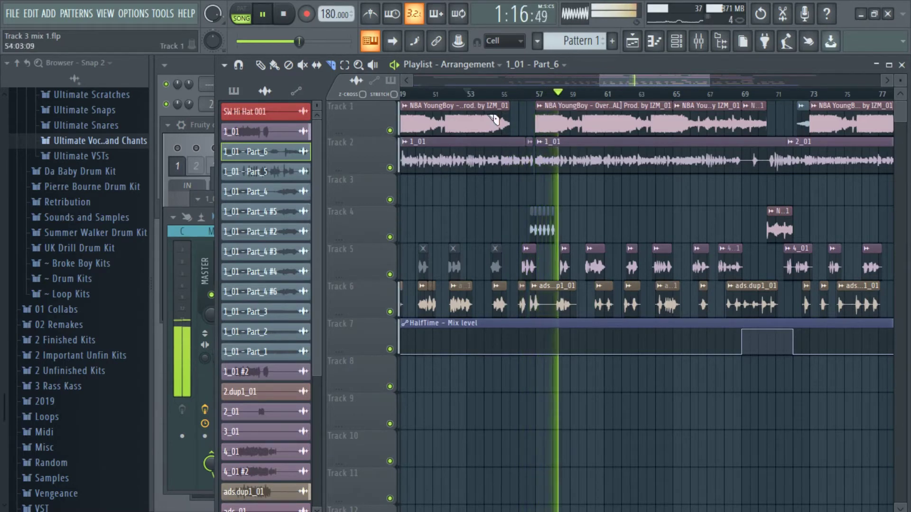
key("space")
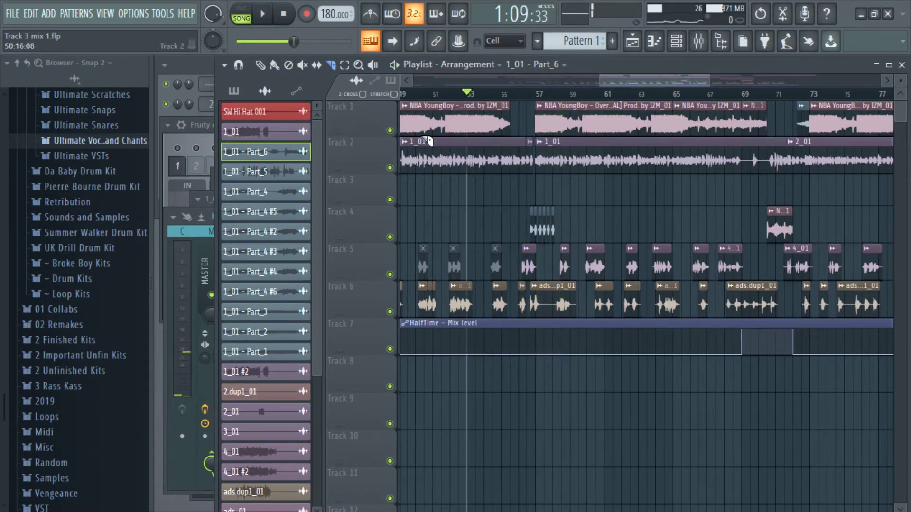
Select bars 39 to 43 on the timeline and play the section from bar 39
left_click_drag(675, 76, 589, 99)
left_click(578, 92)
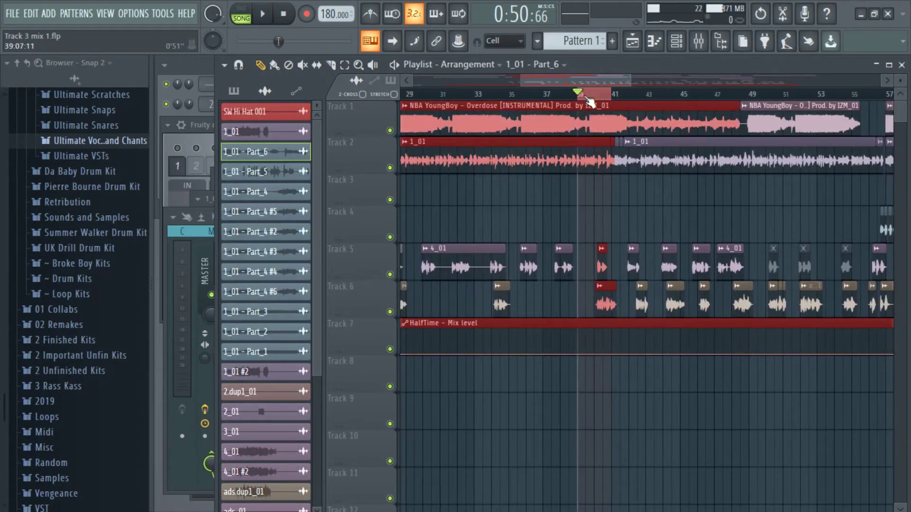
key("space")
left_click_drag(611, 95, 644, 102)
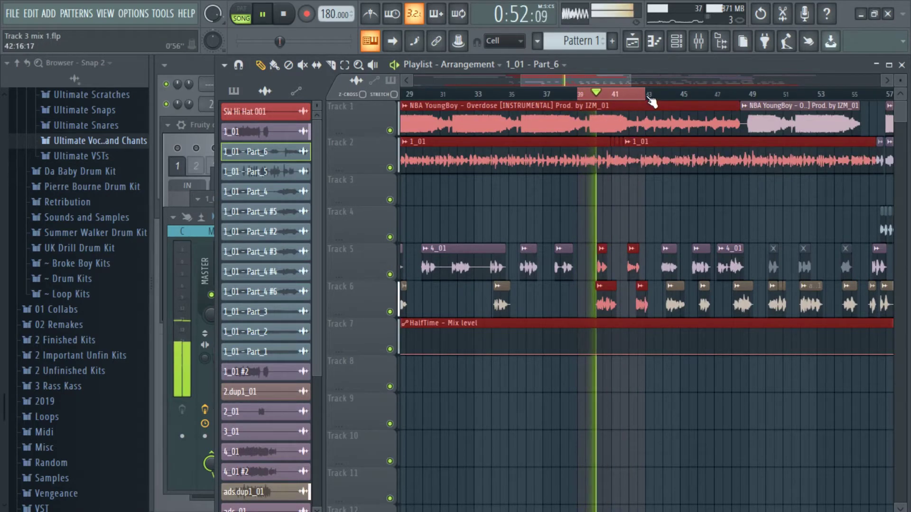
key("space")
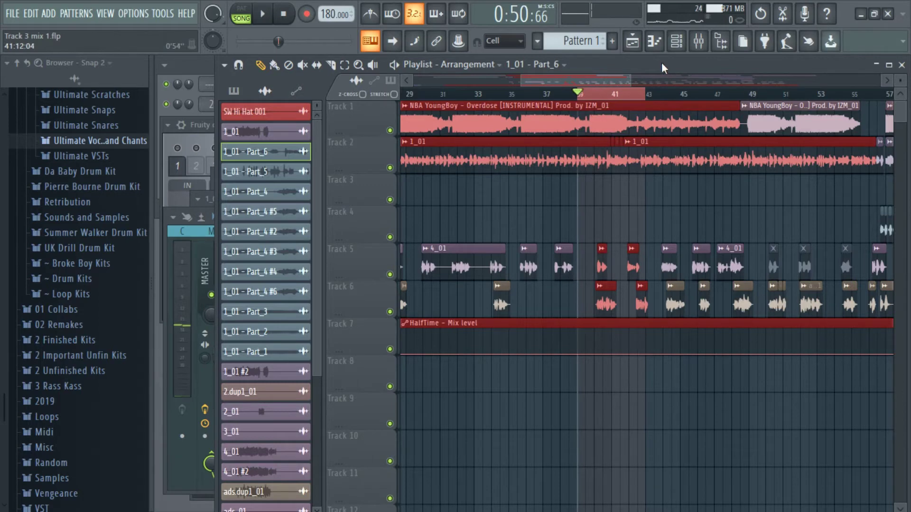
Check the Track 1 instrumental's mixer track assignment in its channel settings, then show the DEFAULT track in the mixer
left_click(702, 43)
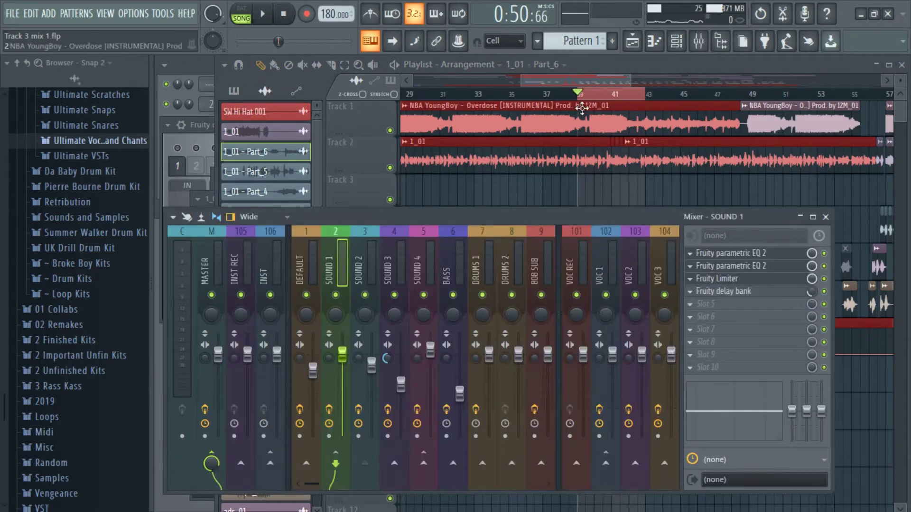
left_click_drag(373, 216, 353, 196)
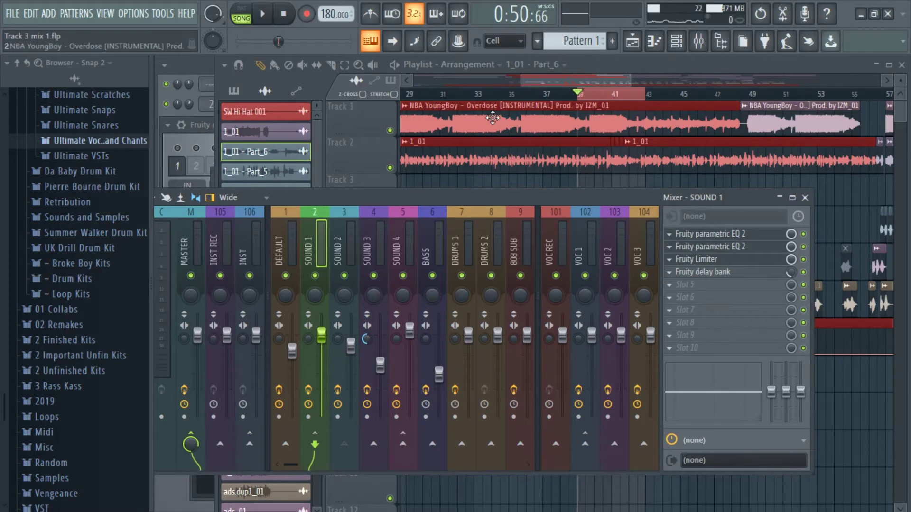
double_click(488, 119)
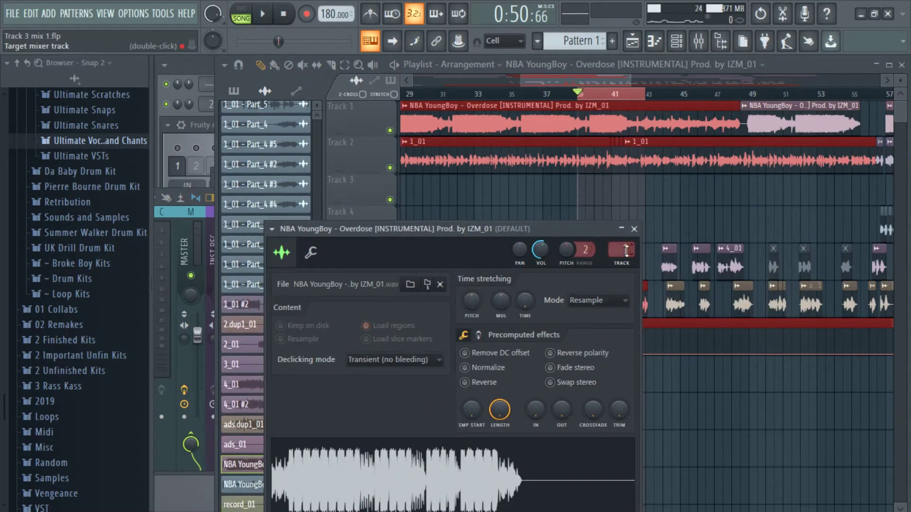
left_click(700, 42)
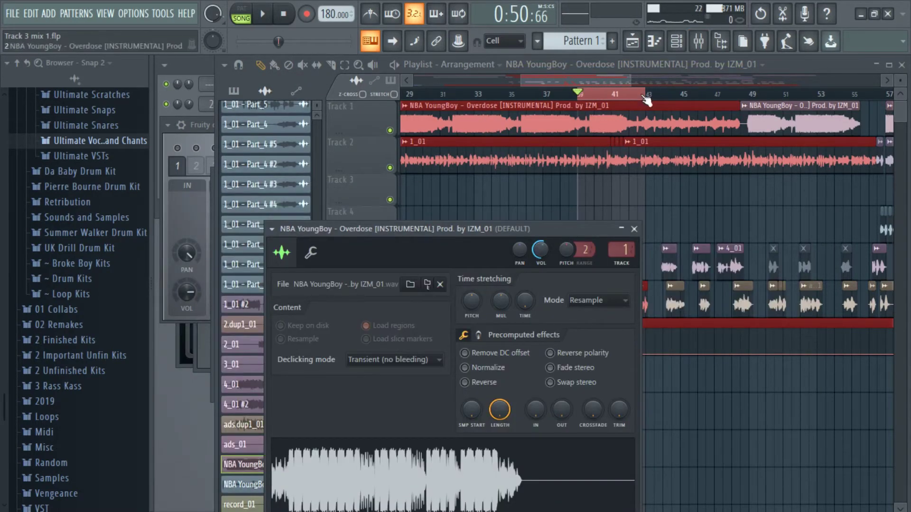
left_click(699, 42)
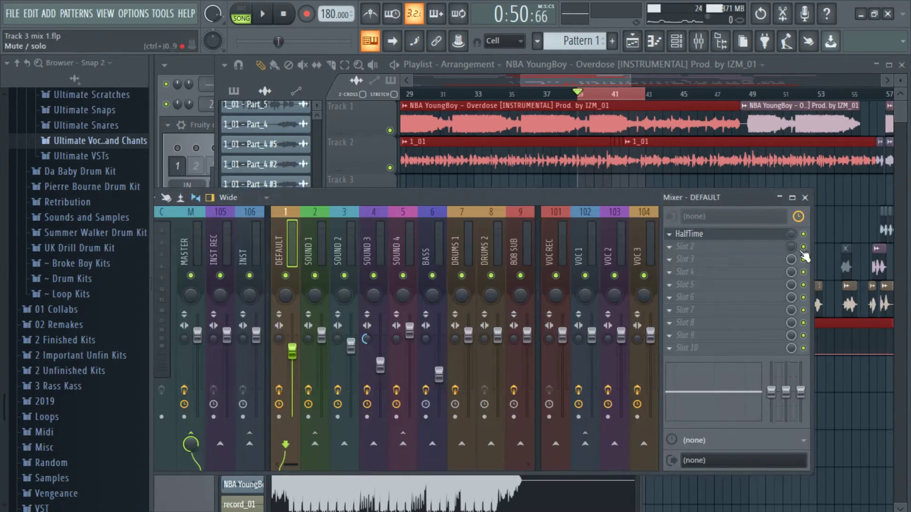
Load dblue TapeStop into effect slot 2 of the DEFAULT mixer track and move its window clear of the track names
left_click(677, 250)
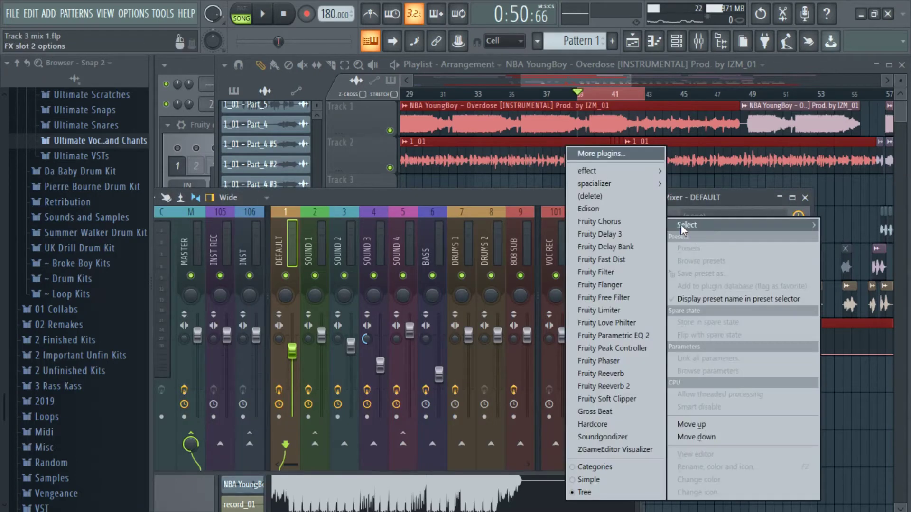
mouse_move(636, 174)
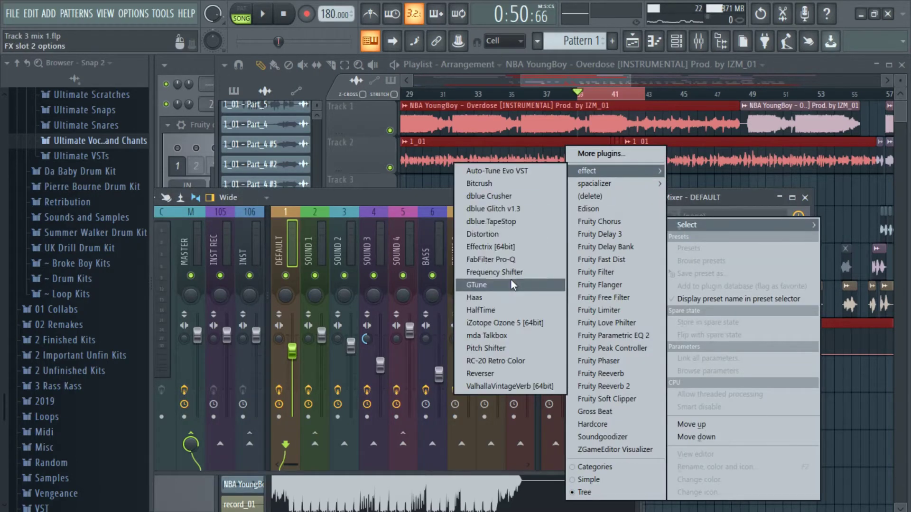
left_click(486, 225)
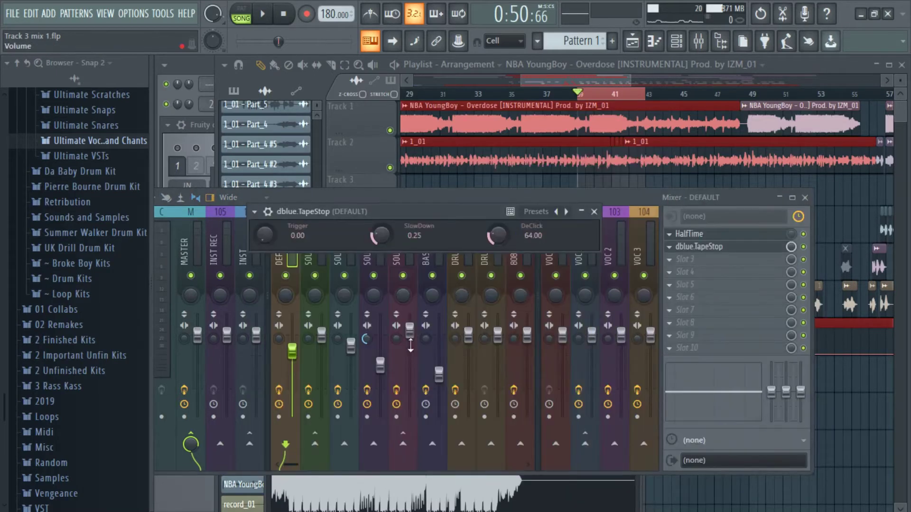
left_click_drag(343, 207, 377, 173)
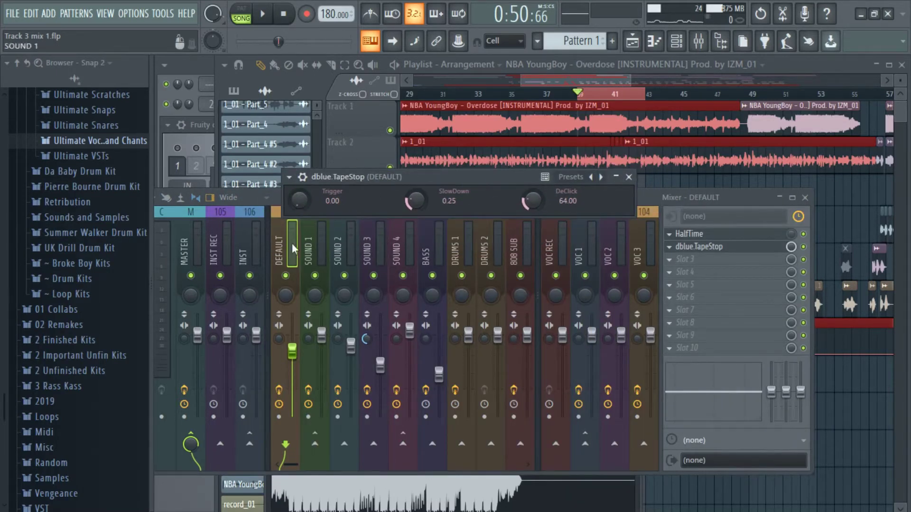
Create an automation clip for TapeStop's Trigger across the selected bars 39 to 43
right_click(299, 198)
left_click(363, 281)
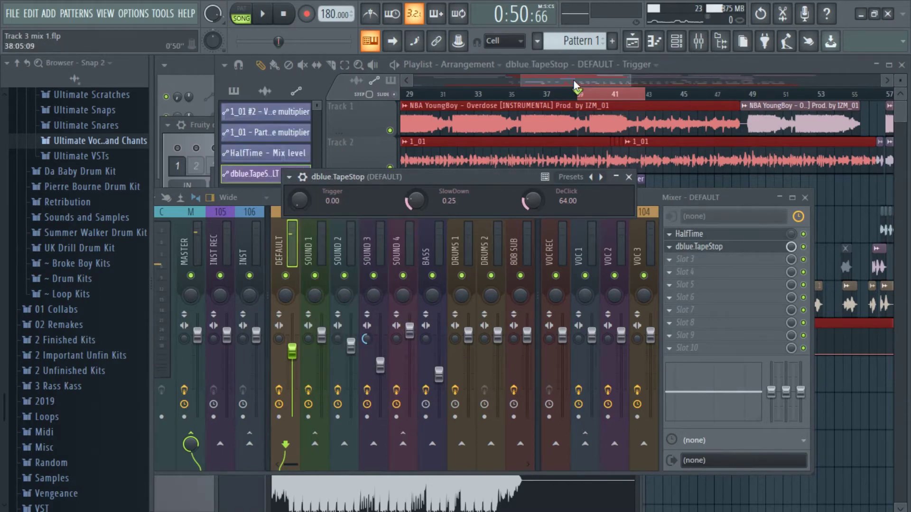
left_click(593, 93)
Shape the Trigger automation into a full-height step from the middle of bar 40 to bar 41, and play the section
left_click_drag(649, 78, 581, 79)
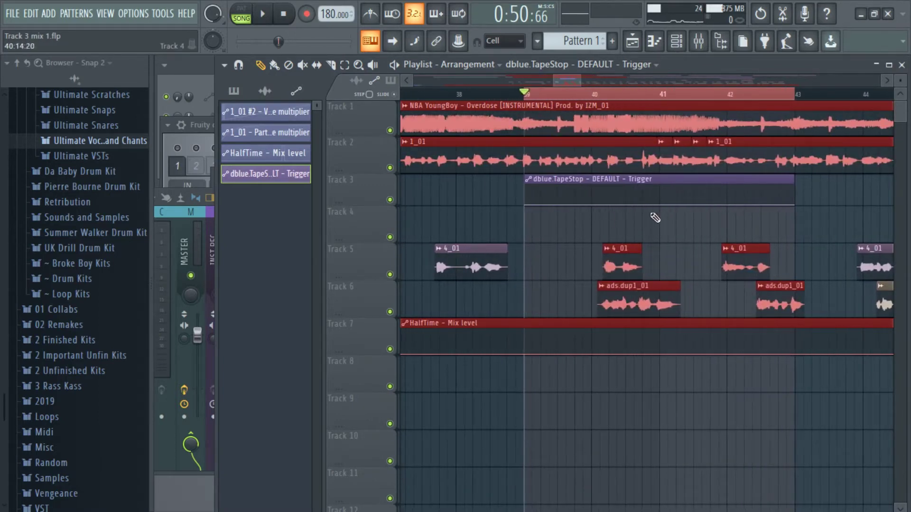
right_click(625, 205)
right_click(634, 204)
left_click_drag(634, 204, 625, 164)
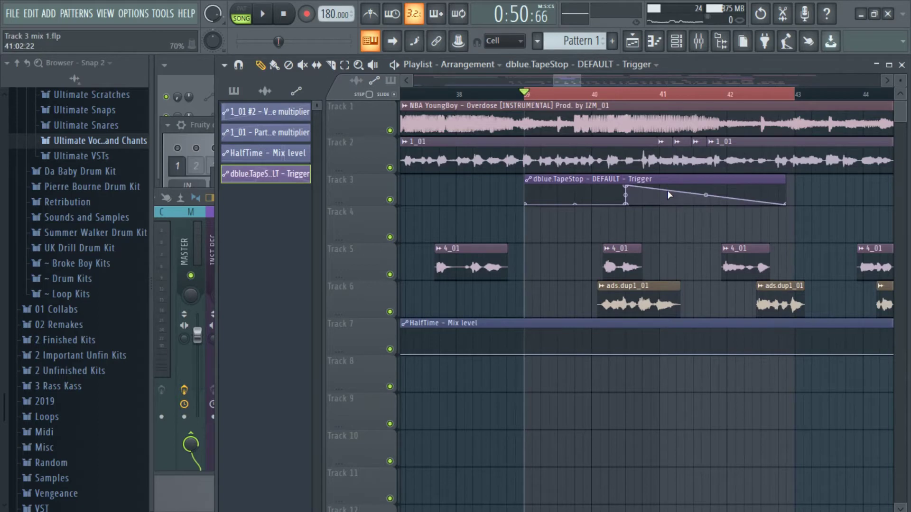
right_click(667, 192)
left_click_drag(664, 191, 624, 262)
right_click(667, 201)
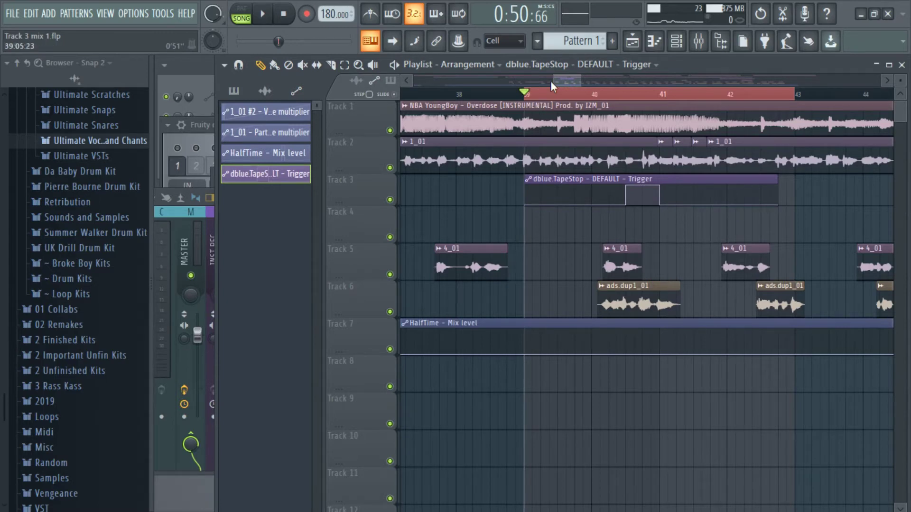
key("space")
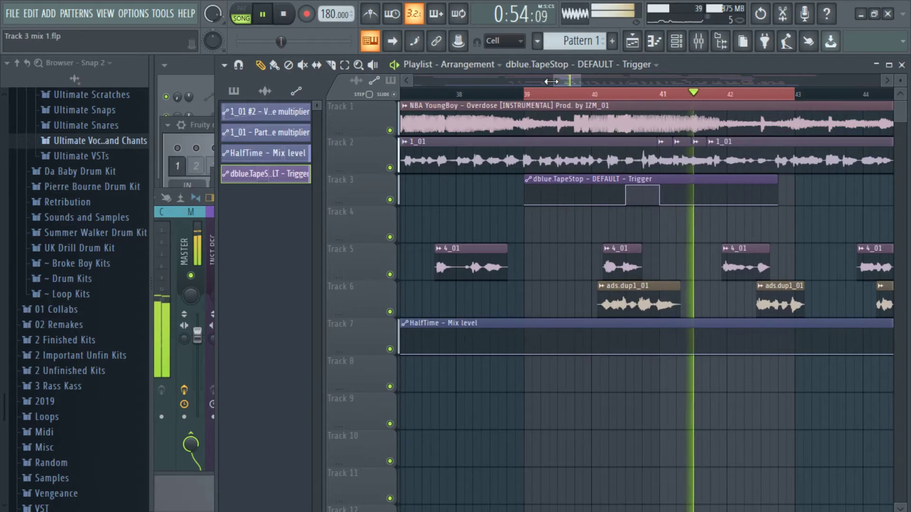
key("space")
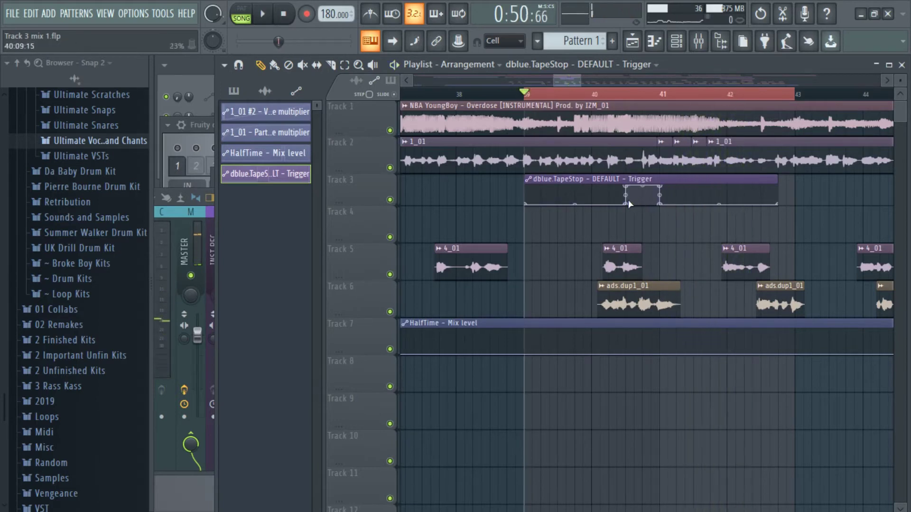
Move the rise of the Trigger automation step back to the start of bar 40 and play the section
left_click_drag(627, 203, 660, 181)
key("space")
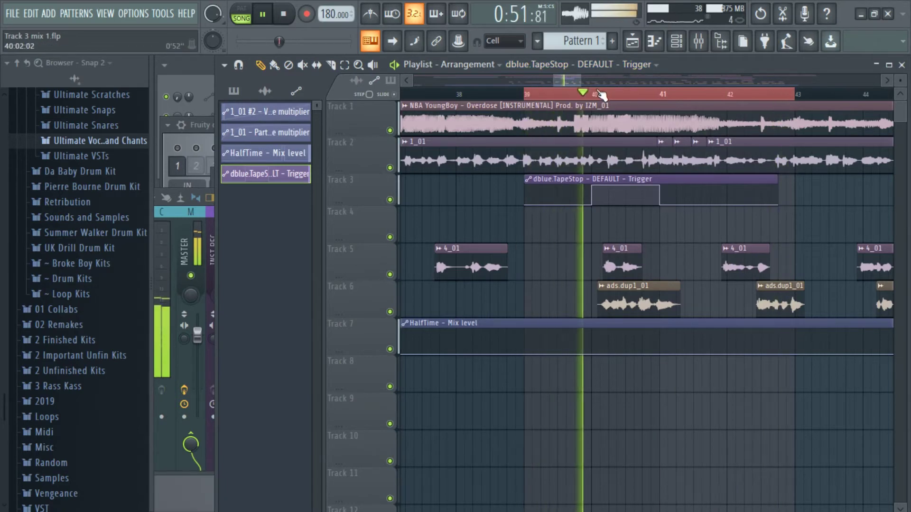
left_click(700, 45)
key("space")
Set TapeStop's SlowDown to 0.07 and play the section from bar 39
left_click(689, 233)
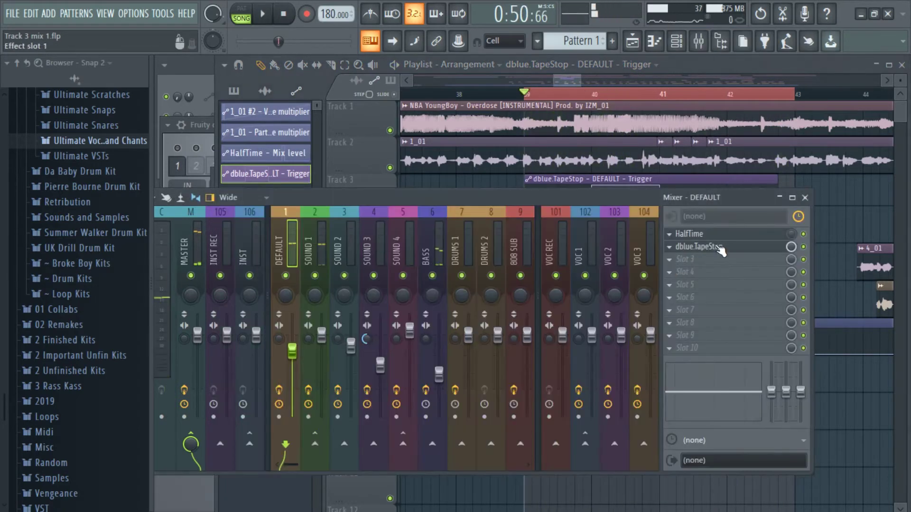
left_click(699, 247)
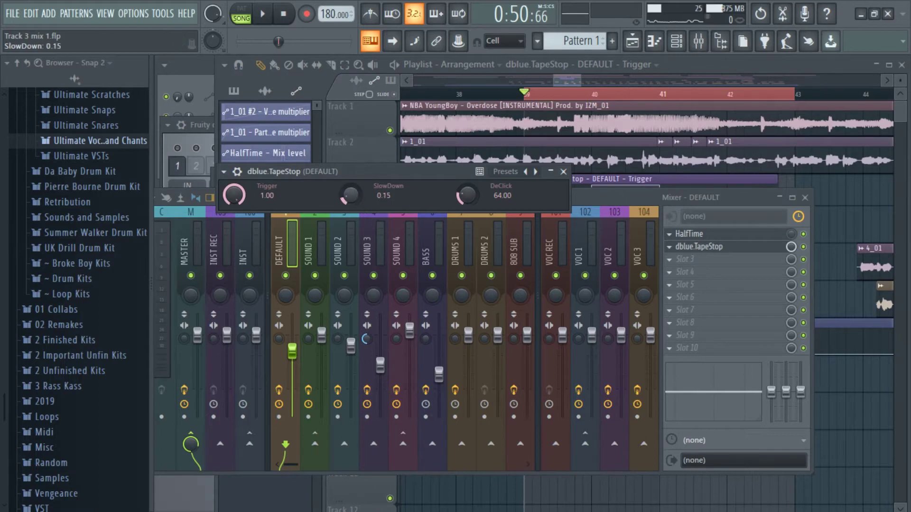
key("space")
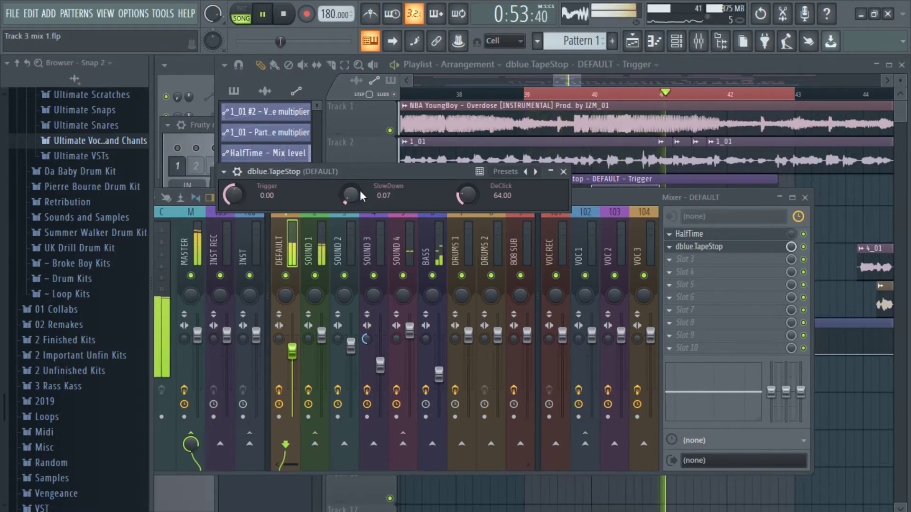
key("space")
Set TapeStop's SlowDown to 0.78, play the section from bar 39, and bring SlowDown down to 0.28
left_click_drag(360, 190, 360, 166)
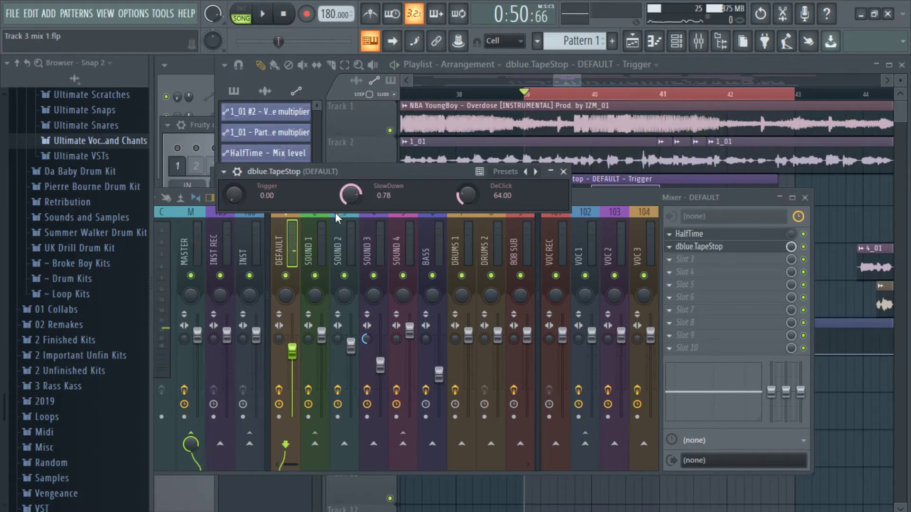
key("space")
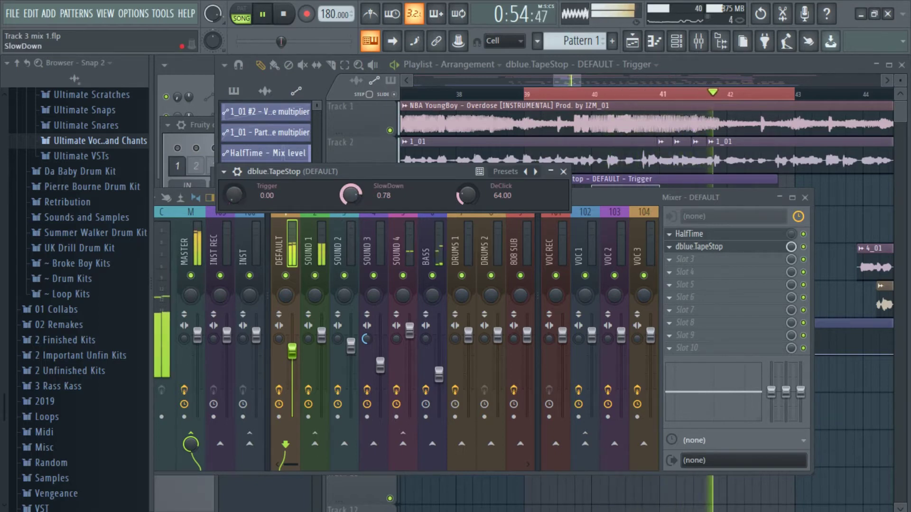
key("space")
left_click_drag(355, 197, 355, 228)
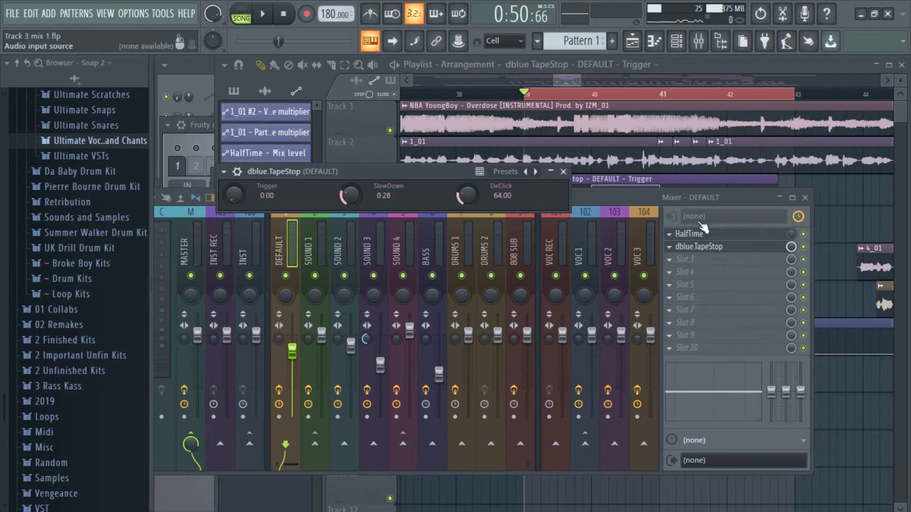
Remove dblue TapeStop from the DEFAULT mixer track and open the HalfTime effect in slot 1
left_click(679, 256)
mouse_move(716, 227)
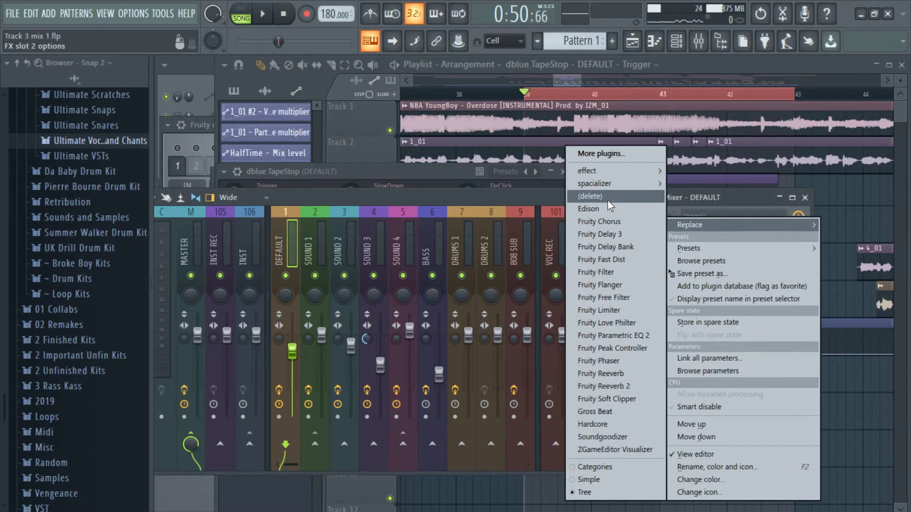
left_click(607, 200)
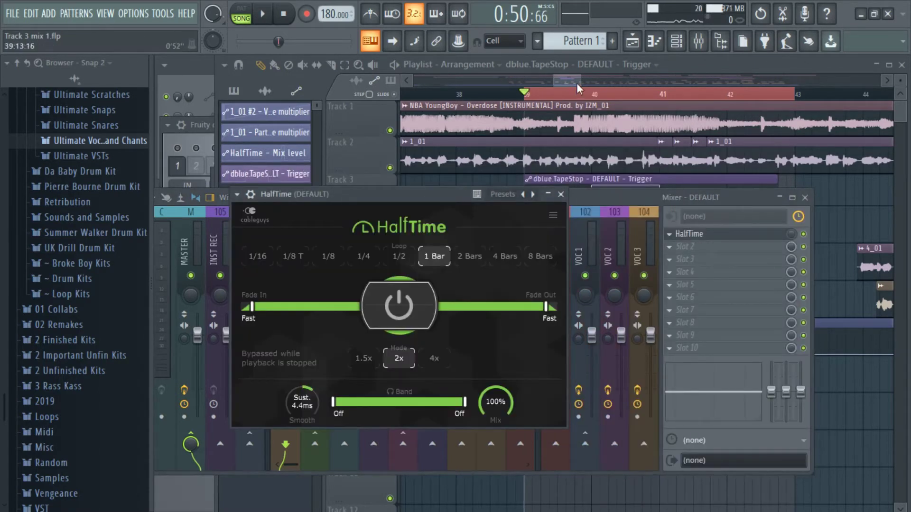
Clear the timeline selection and play the arrangement from bar 69 through the raised HalfTime mix automation
left_click_drag(578, 82, 617, 212)
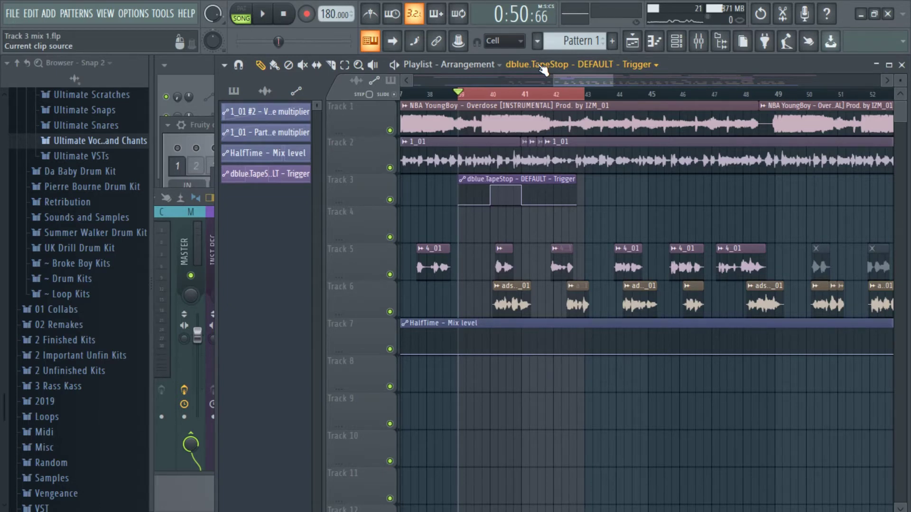
double_click(595, 94)
left_click_drag(611, 79, 749, 88)
left_click(497, 91)
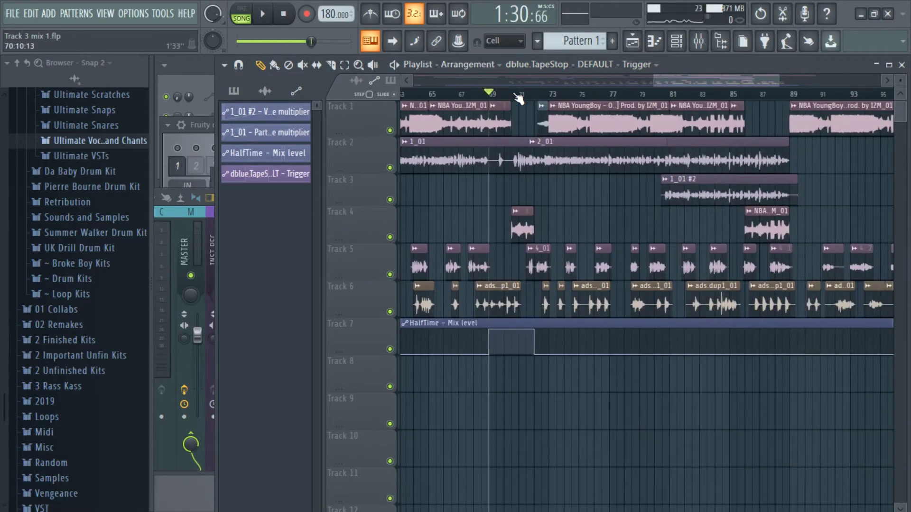
key("space")
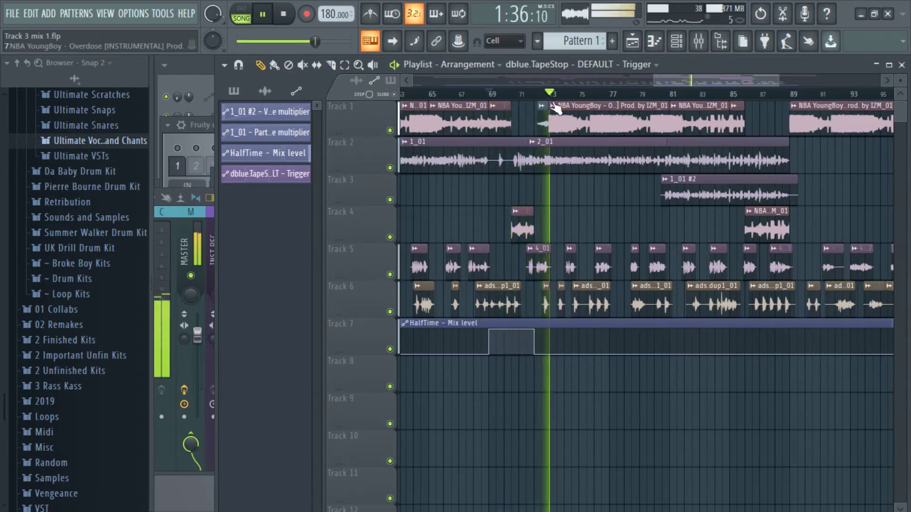
key("space")
Solo the Track 1 instrumental and play it from bar 72
left_click(535, 94)
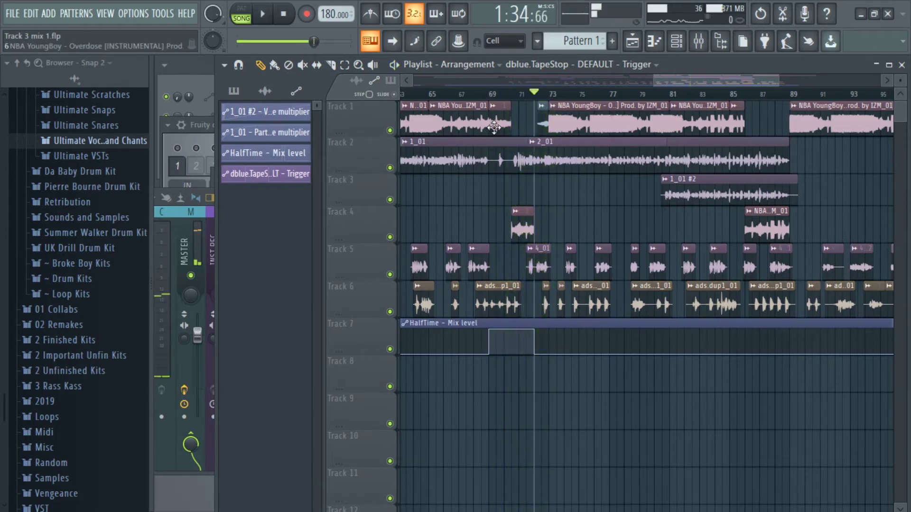
right_click(390, 131)
key("space")
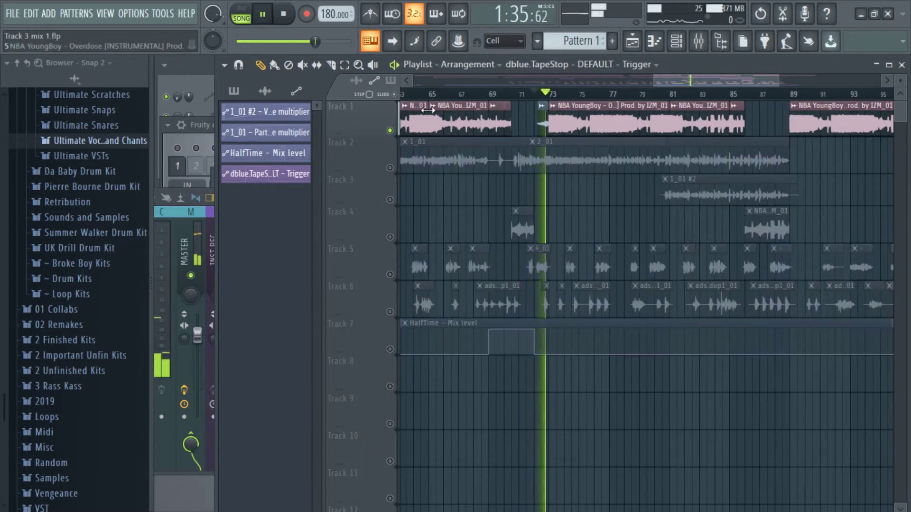
key("space")
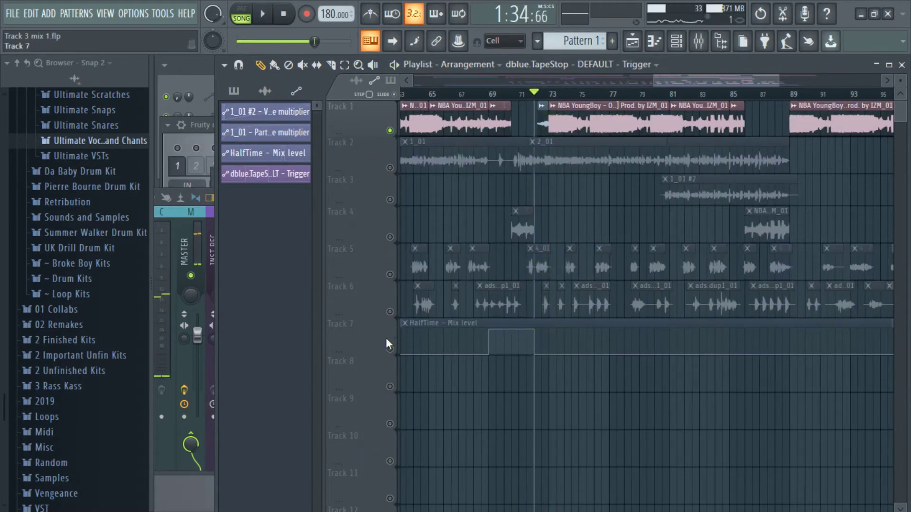
Unmute the HalfTime automation on Track 7, play from bar 72 with the instrumental, and restore all tracks
left_click(390, 349)
key("space")
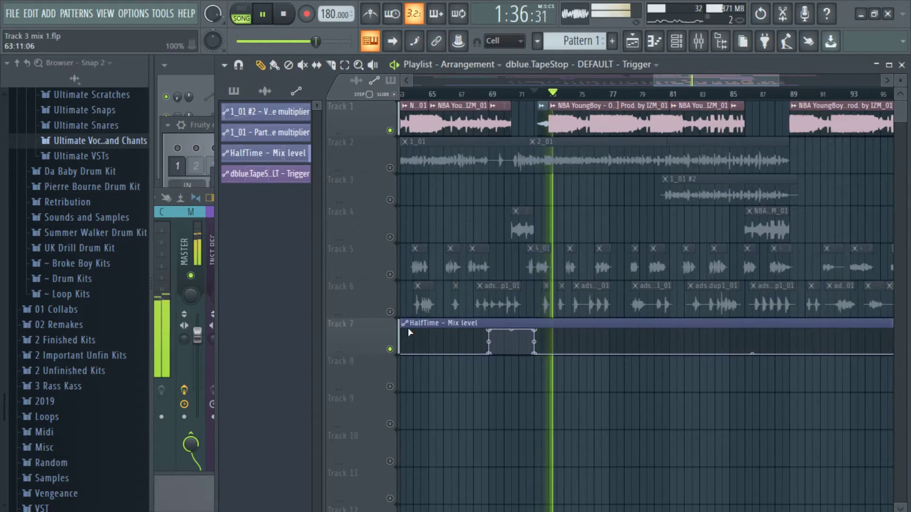
key("space")
right_click(390, 131)
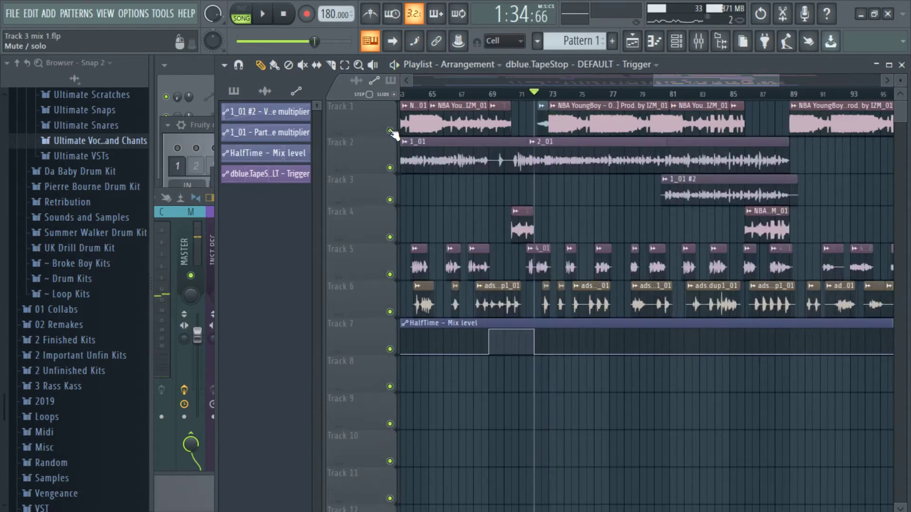
Select the timeline from bar 39 to about the middle of bar 41 and play from bar 39
left_click_drag(719, 81, 577, 82)
left_click_drag(498, 95, 571, 99)
key("space")
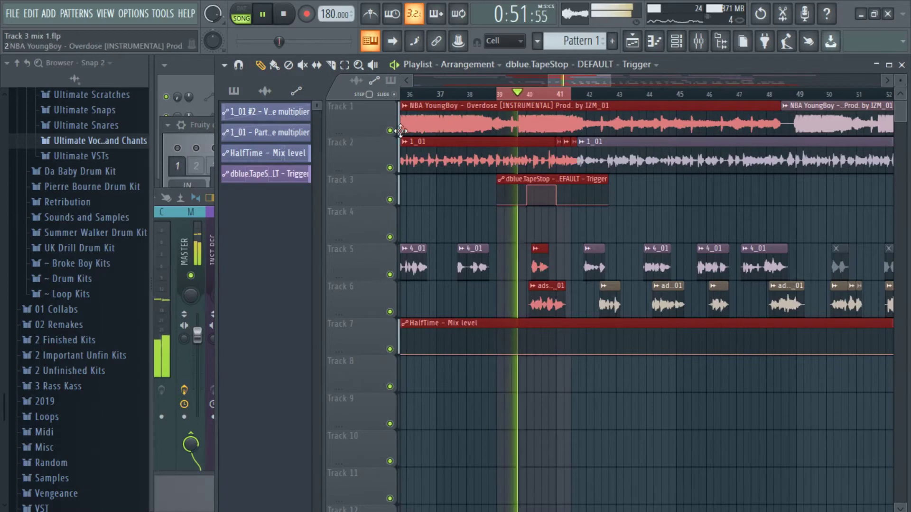
key("space")
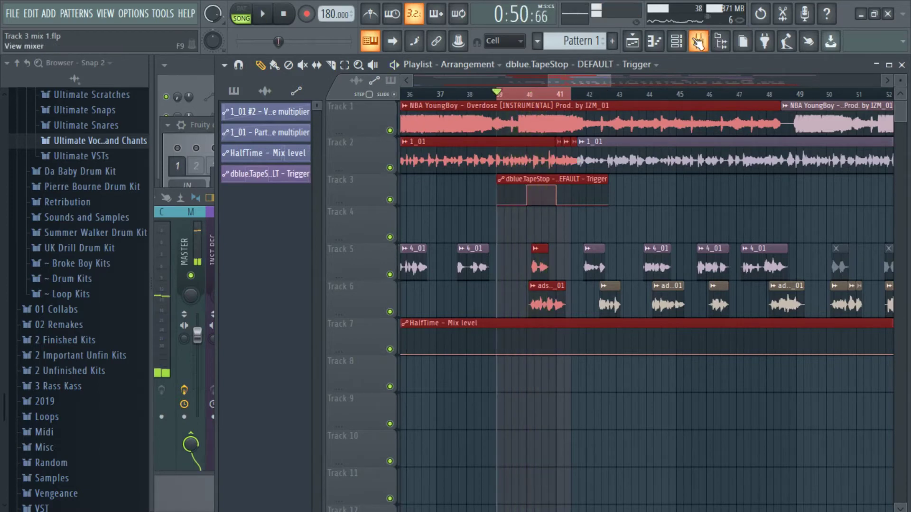
Load dblue TapeStop into slot 2 of the DEFAULT mixer track and create its Trigger automation clip on Track 3 from bar 39
key("F9")
left_click(315, 245)
left_click(285, 249)
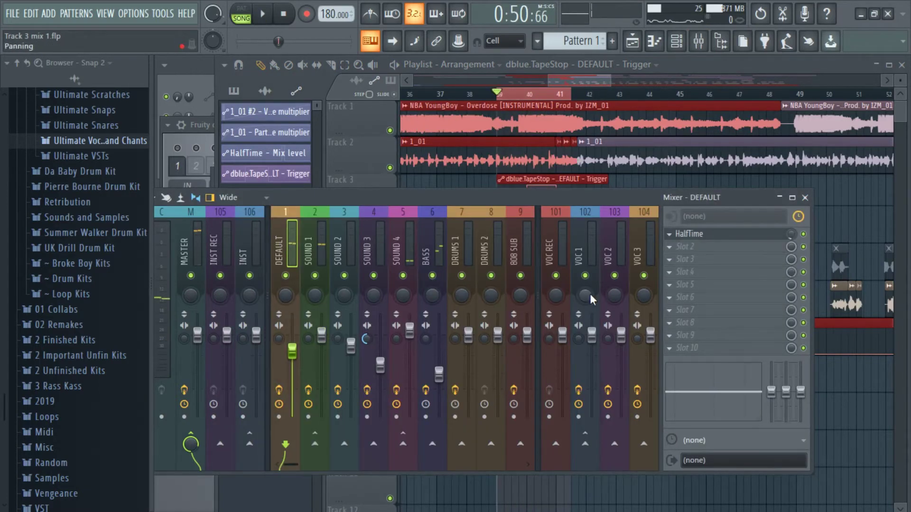
left_click(669, 247)
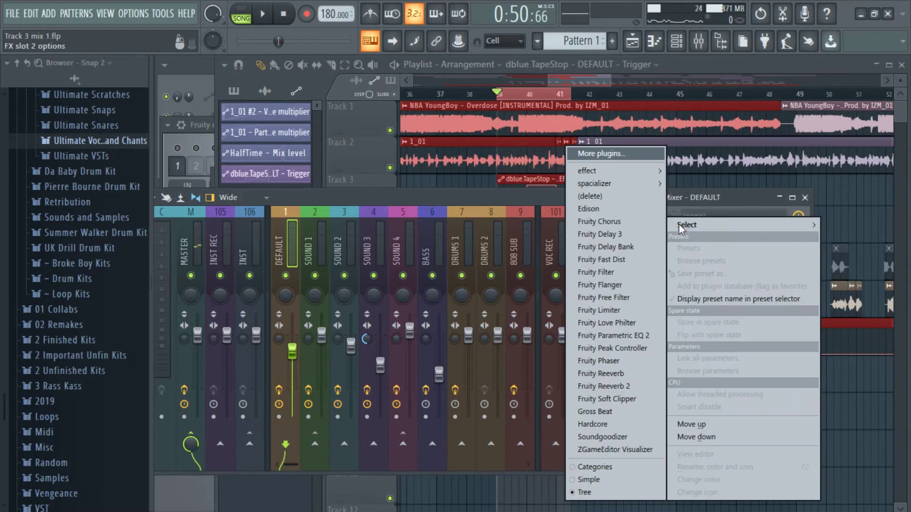
mouse_move(613, 172)
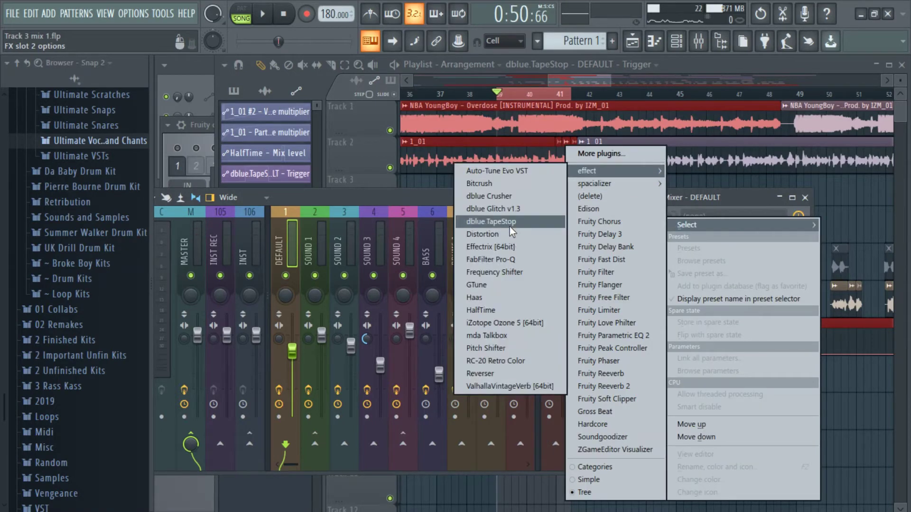
left_click(509, 225)
key("space")
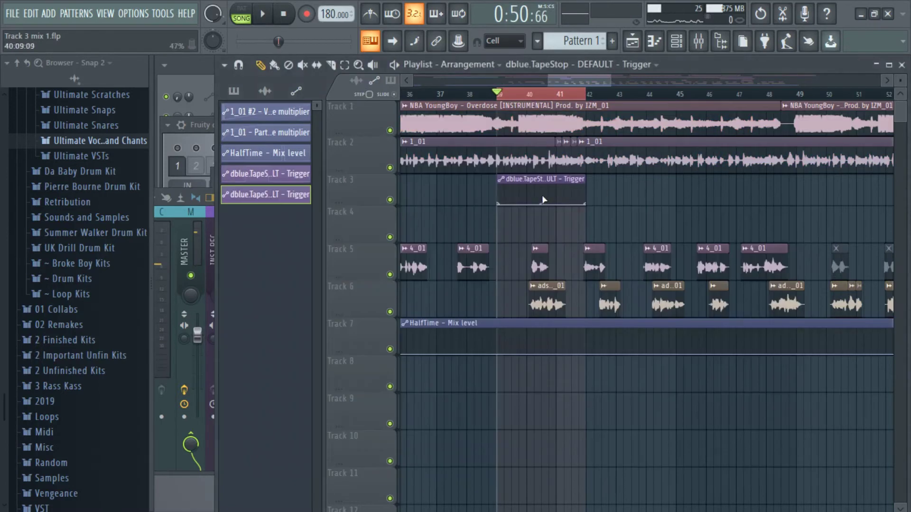
Shape the TapeStop Trigger automation to jump to 100% at bar 40 and drop at bar 41, and play it from bar 39
right_click(542, 195)
left_click_drag(543, 196, 561, 170)
right_click(534, 191)
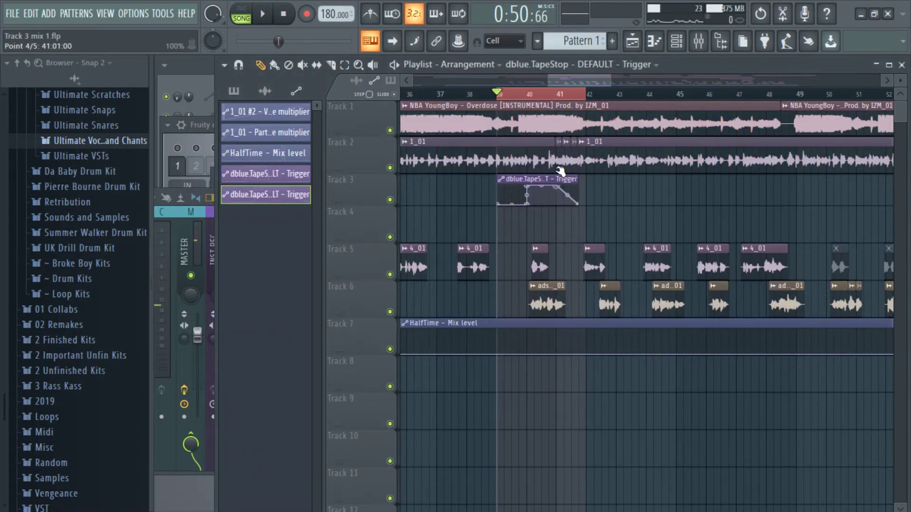
key("space")
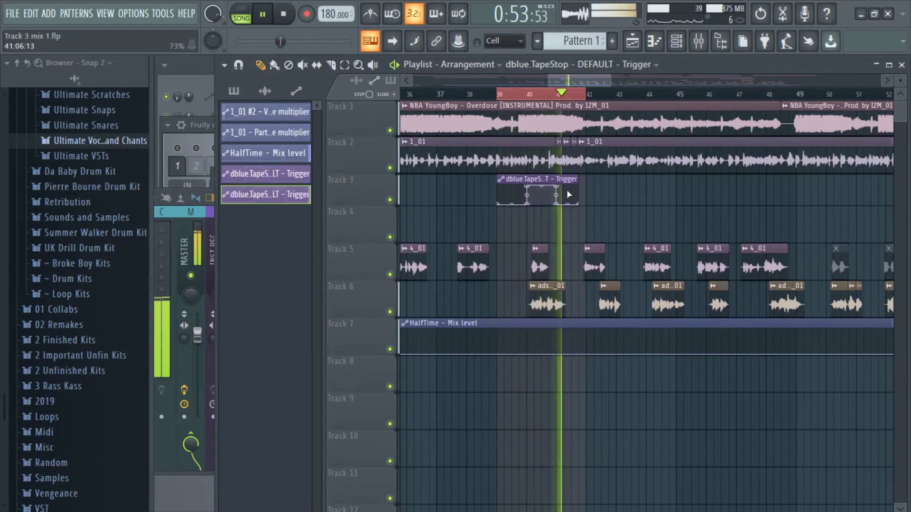
key("space")
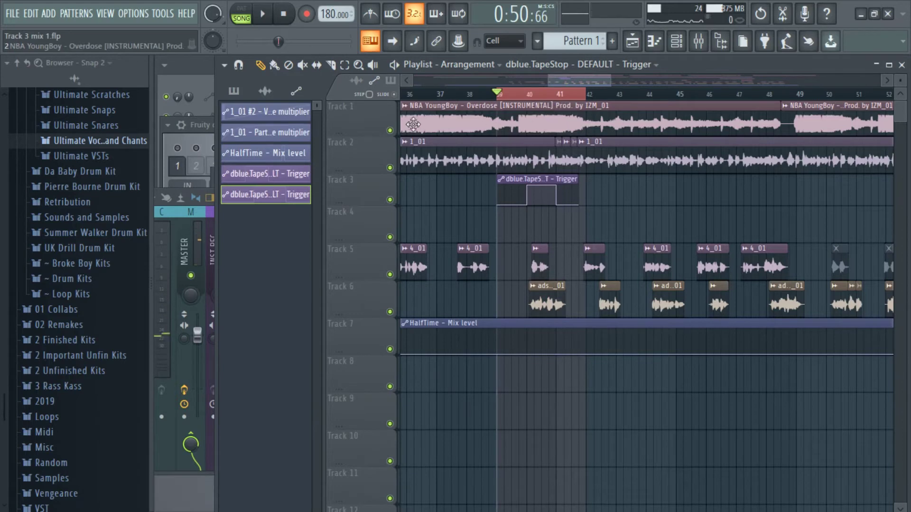
Solo the Track 1 instrumental and unmute the TapeStop automation on Track 3
right_click(378, 121)
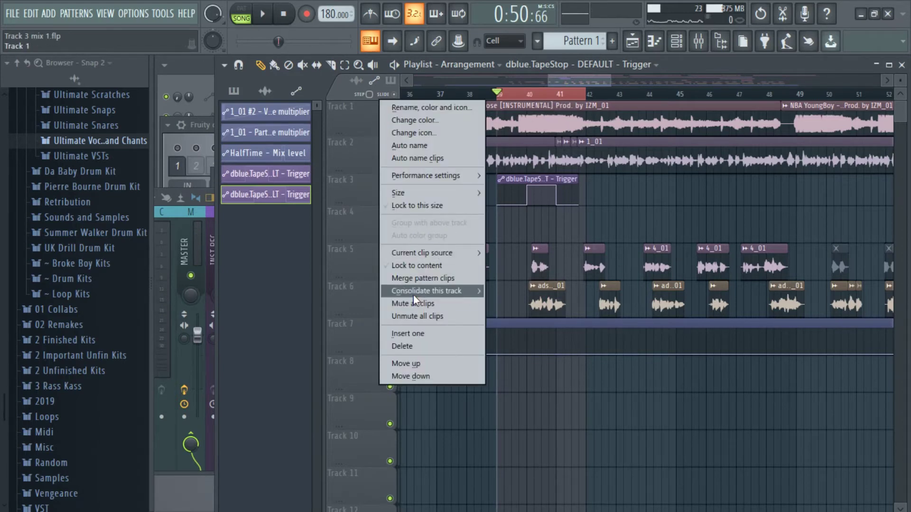
left_click(639, 210)
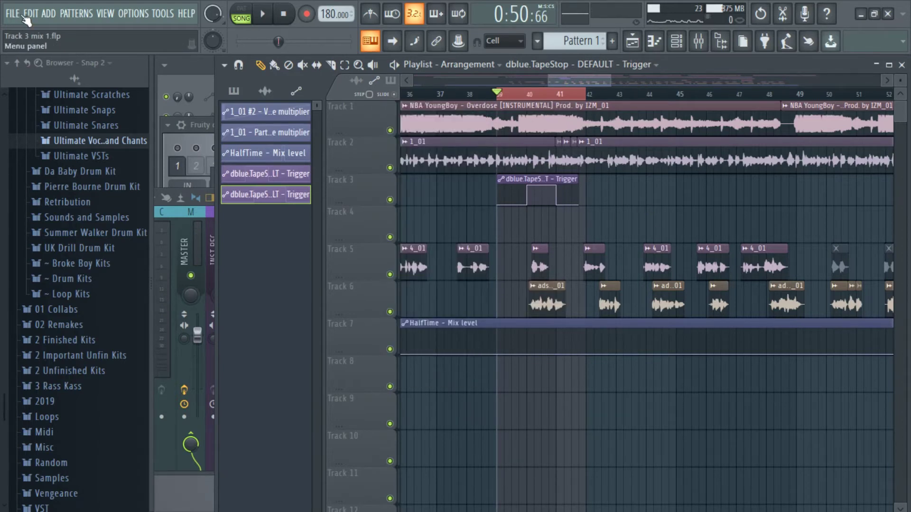
right_click(389, 131)
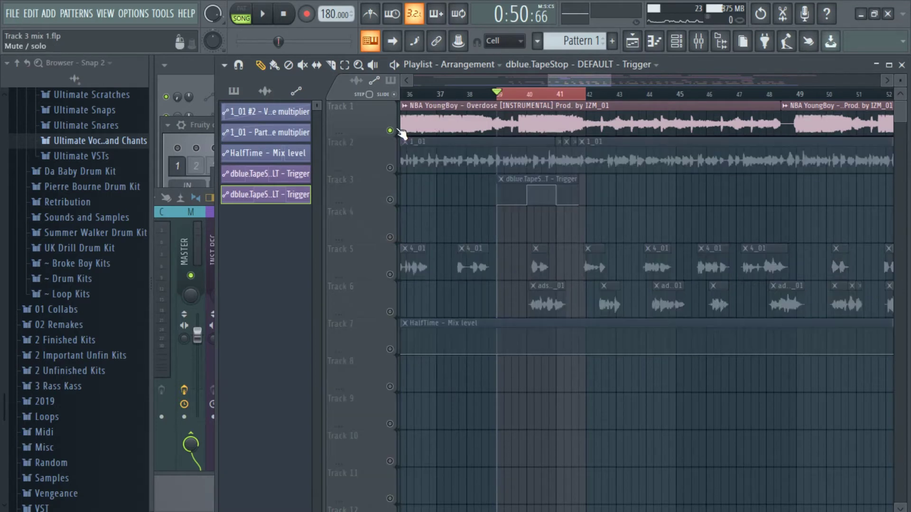
left_click(390, 199)
Load Edison into slot 3 of the DEFAULT mixer track and arm it for recording
left_click_drag(611, 80, 616, 80)
left_click(698, 42)
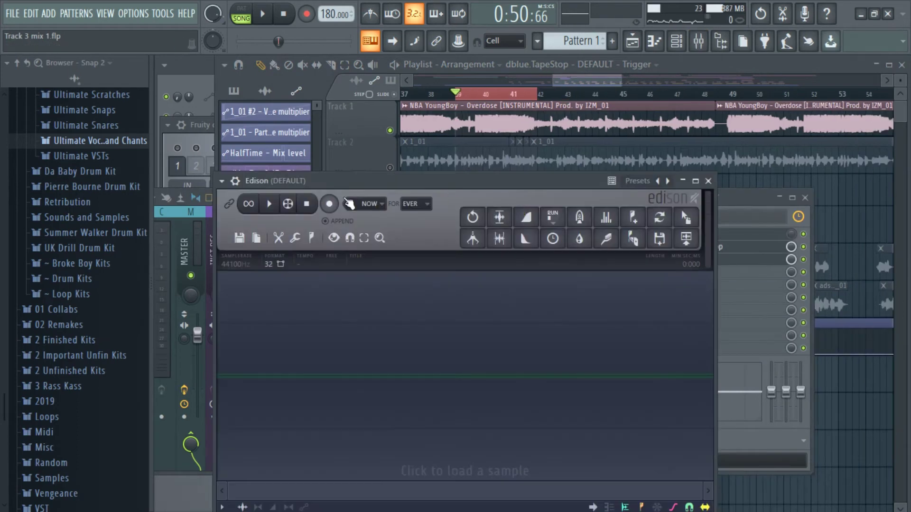
left_click(330, 204)
left_click(738, 191)
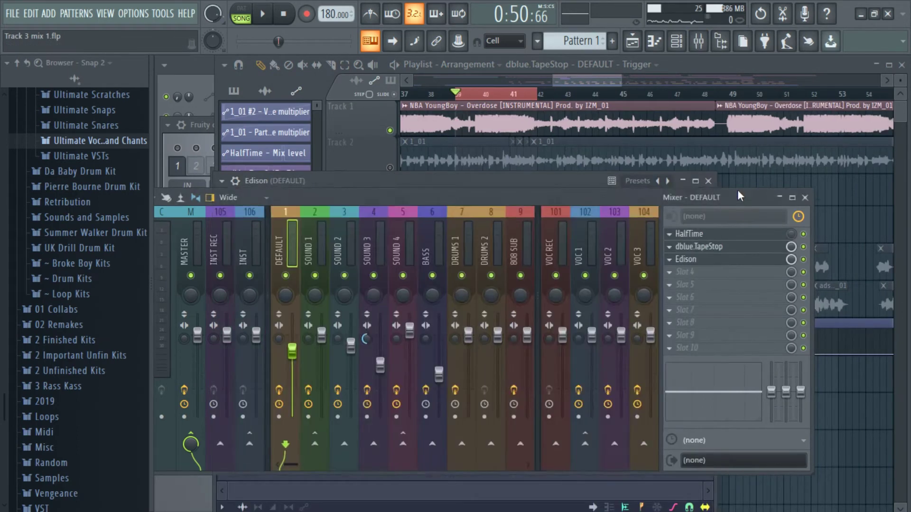
left_click_drag(739, 189, 725, 197)
Record the instrumental with its tape stop from bar 39 into Edison and play back the recording
key("space")
left_click_drag(599, 185, 602, 179)
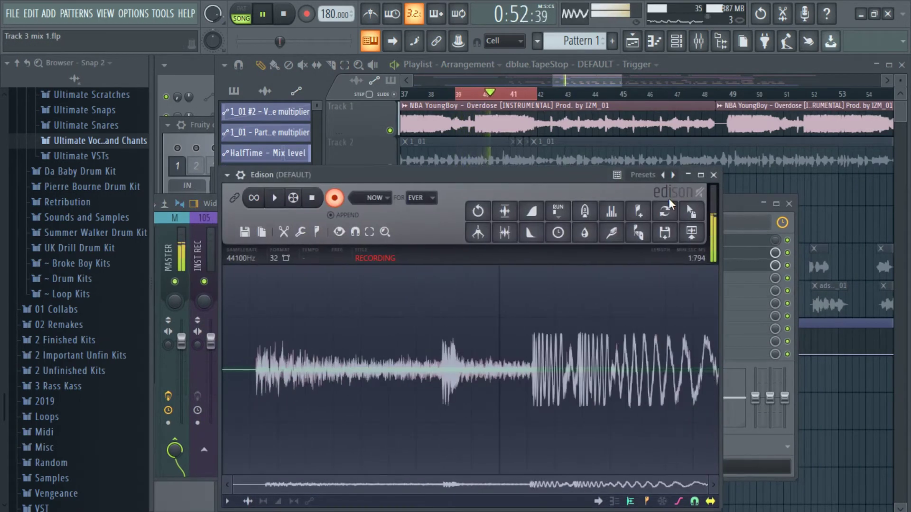
key("space")
key("space")
key("space")
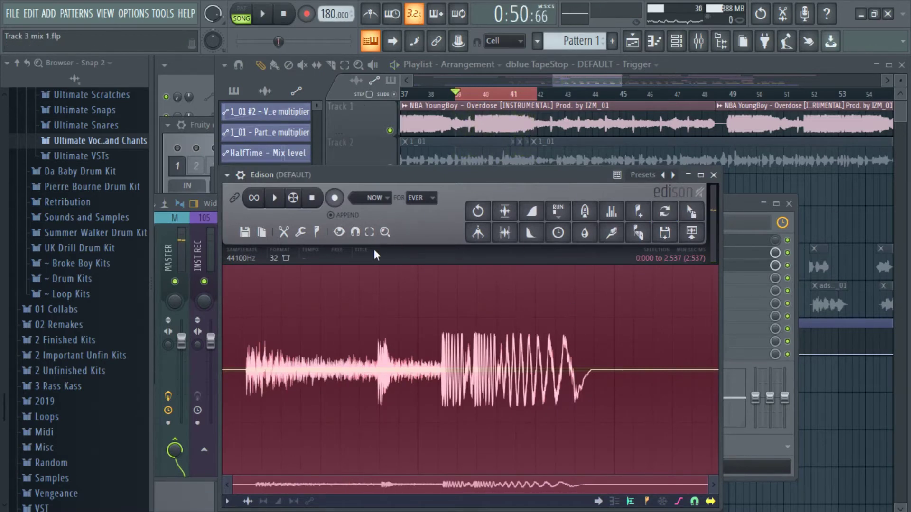
left_click(276, 198)
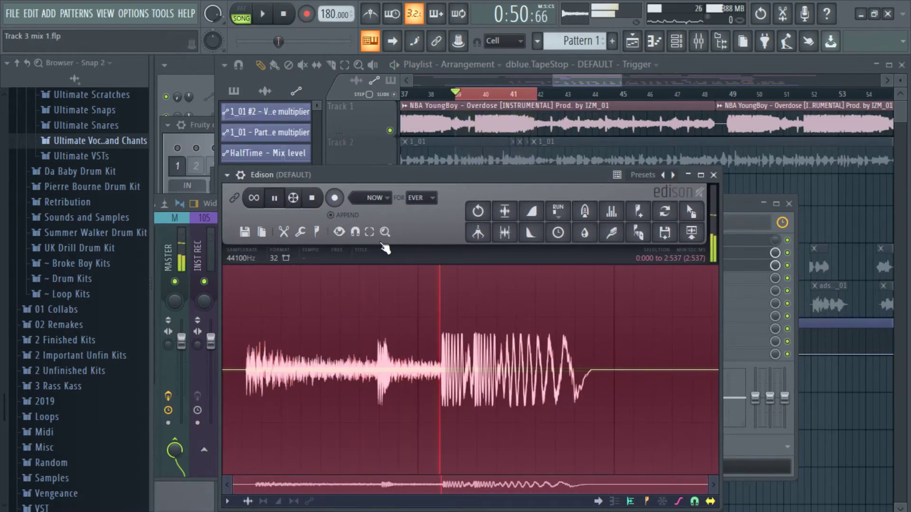
left_click(312, 198)
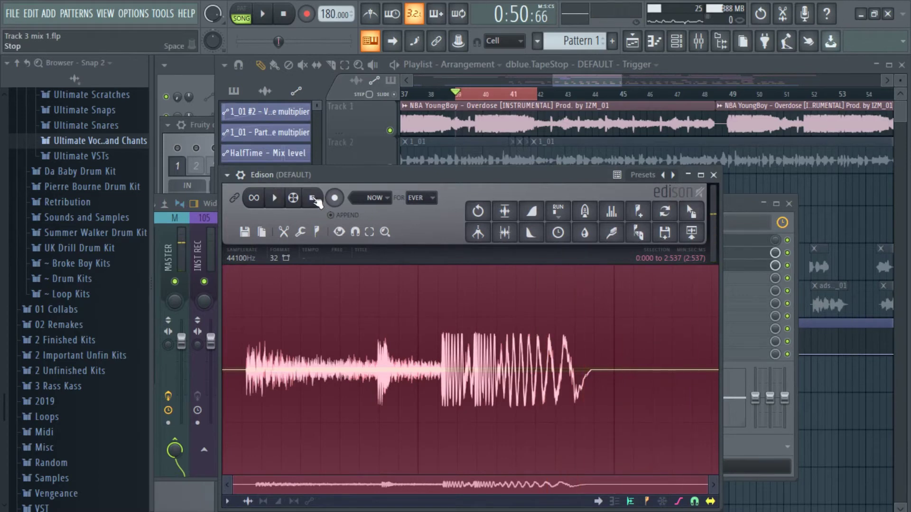
Send the Edison recording to Track 4 of the playlist at bar 39 and unmute that track
left_click(694, 235)
mouse_move(591, 81)
left_mouse_down()
mouse_move(453, 110)
mouse_move(642, 79)
mouse_move(574, 81)
left_mouse_up()
left_click(390, 237)
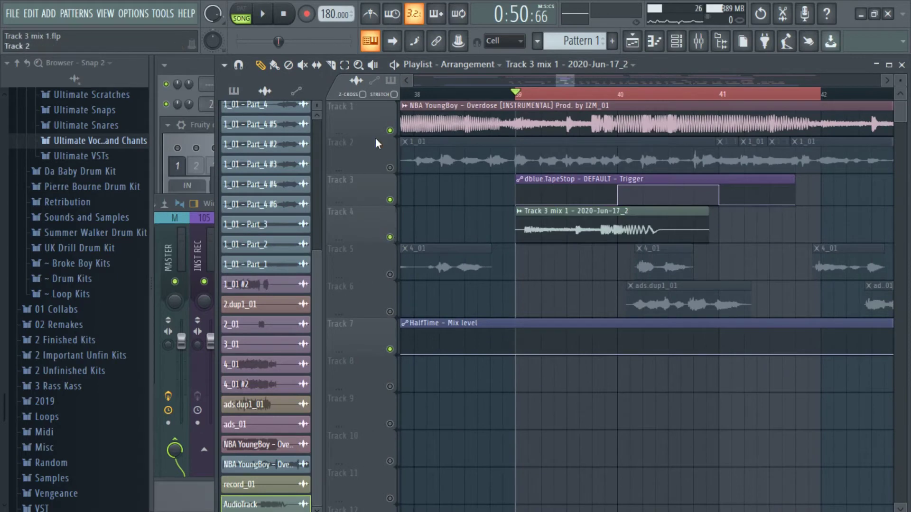
Reverse the recorded tape-stop clip on Track 4 and preview its sound
double_click(599, 213)
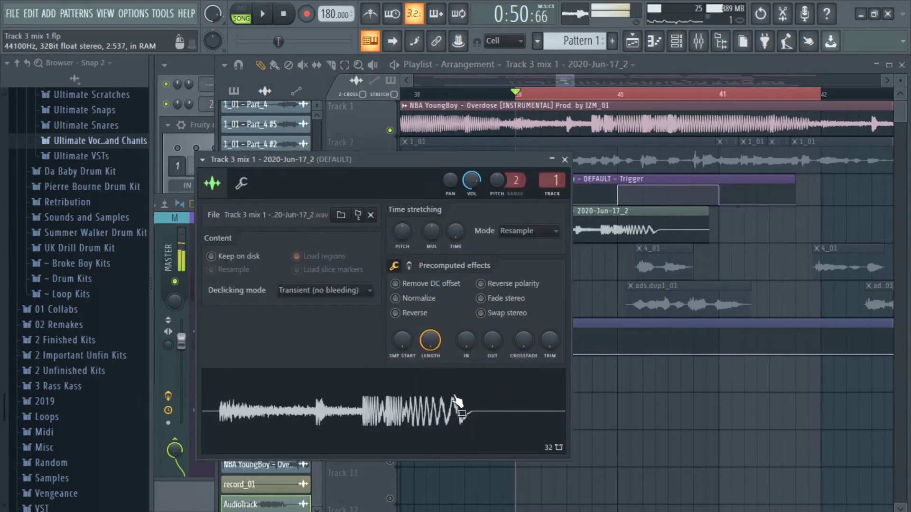
left_click(429, 316)
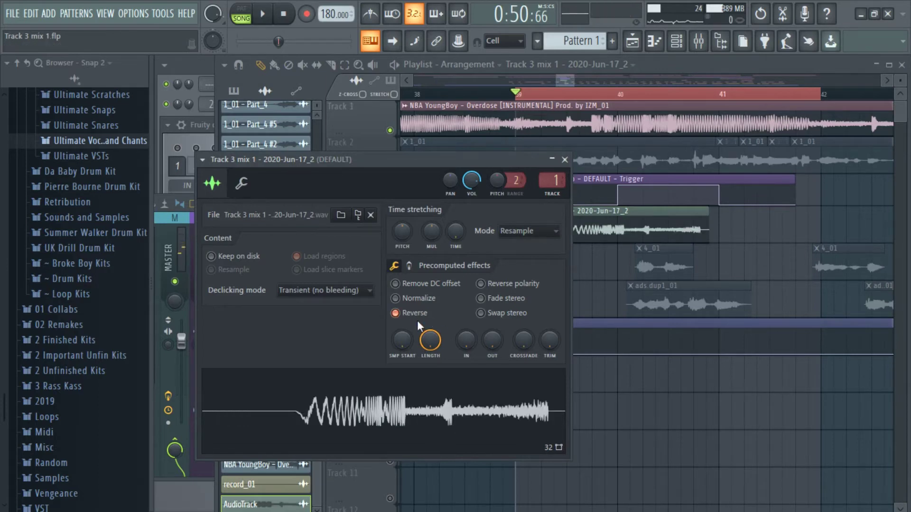
left_click(448, 388)
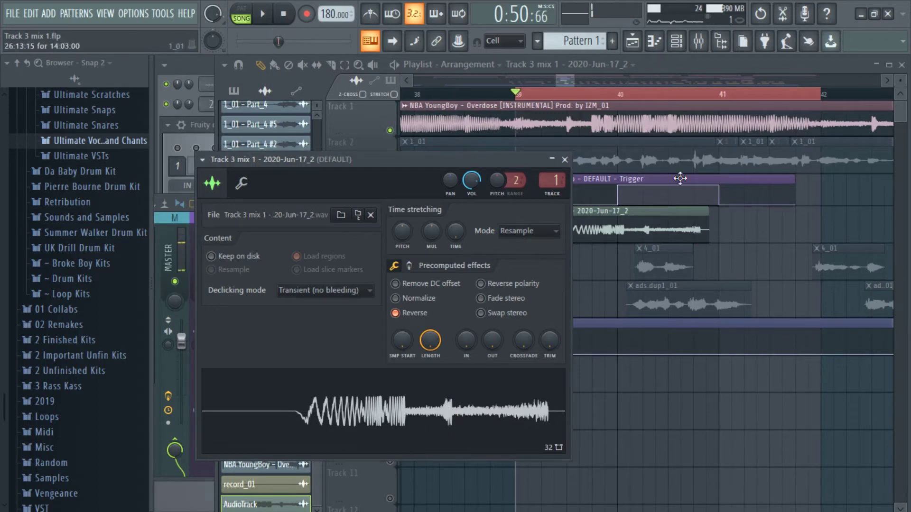
Move the reversed clip to just after bar 40 and slice off and delete its portion beyond bar 41
left_click(756, 232)
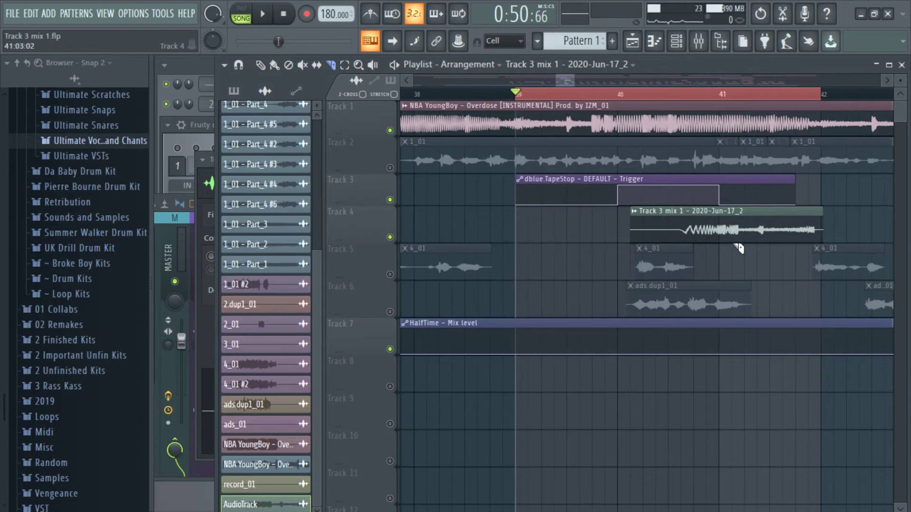
left_click(729, 224)
left_click(260, 66)
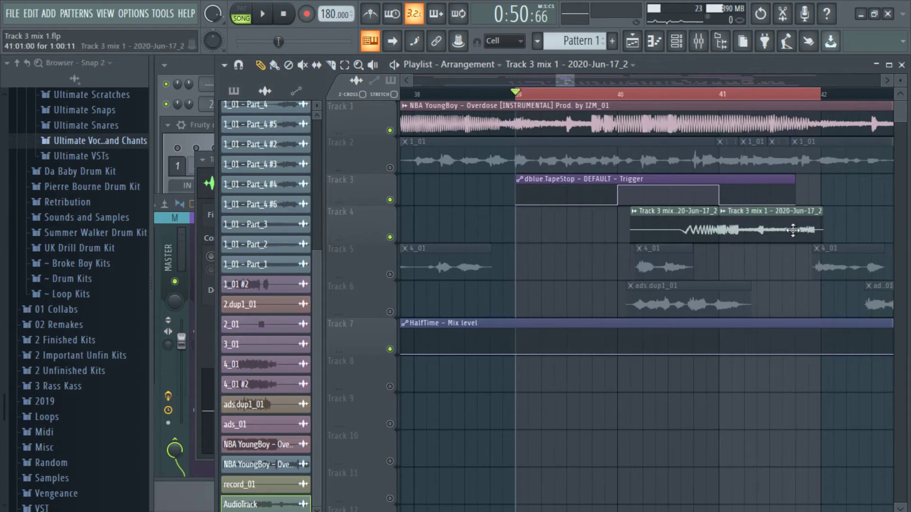
right_click(786, 231)
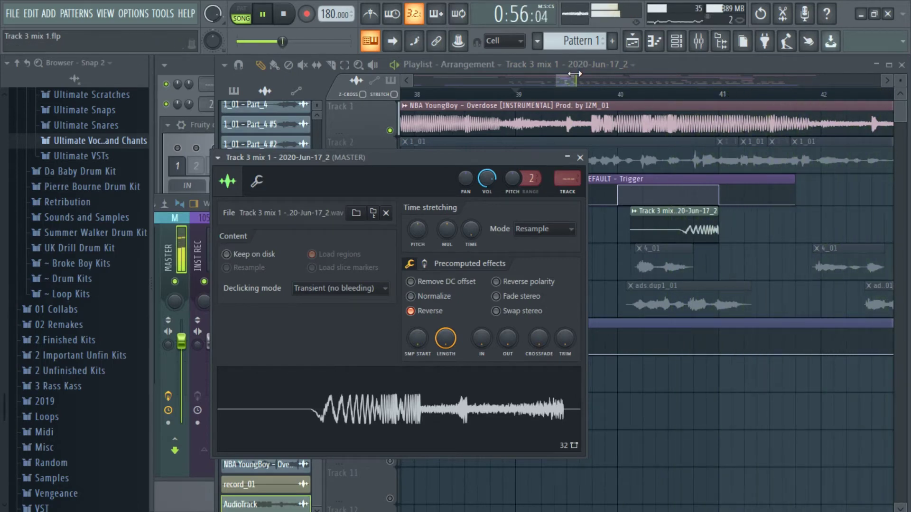
Stop the solo playback, restore all muted tracks, and play the full arrangement from bar 39
left_click_drag(573, 78, 597, 76)
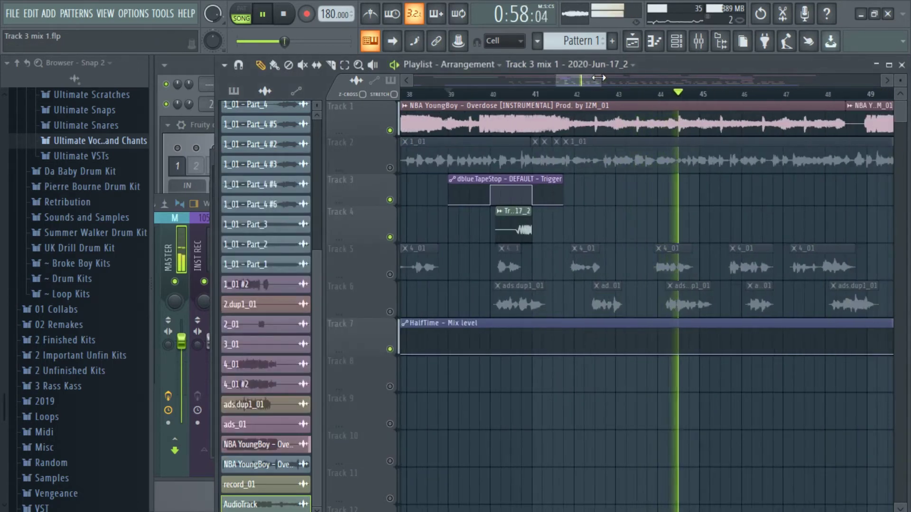
key("space")
left_click(390, 168)
right_click(390, 130)
right_click(390, 130)
key("space")
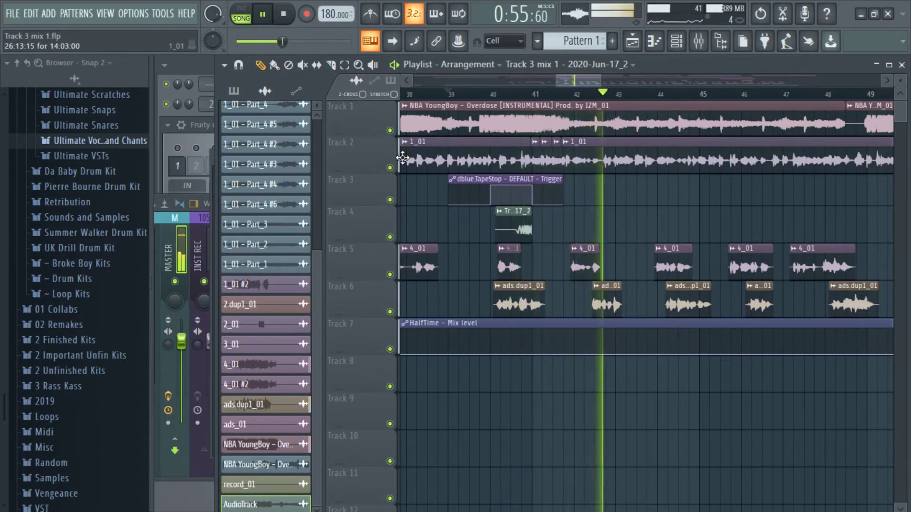
key("space")
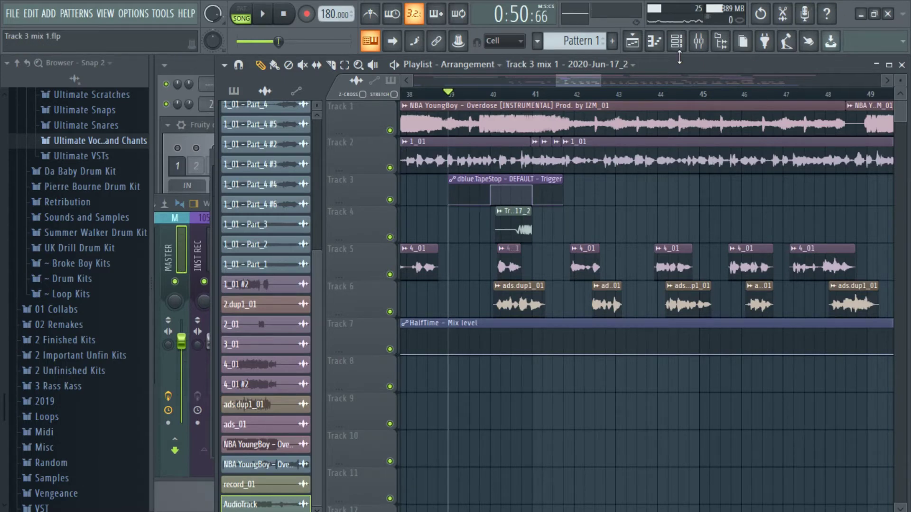
Mute the reversed clip on Track 4 and the TapeStop Trigger automation clip on Track 3
left_click(699, 41)
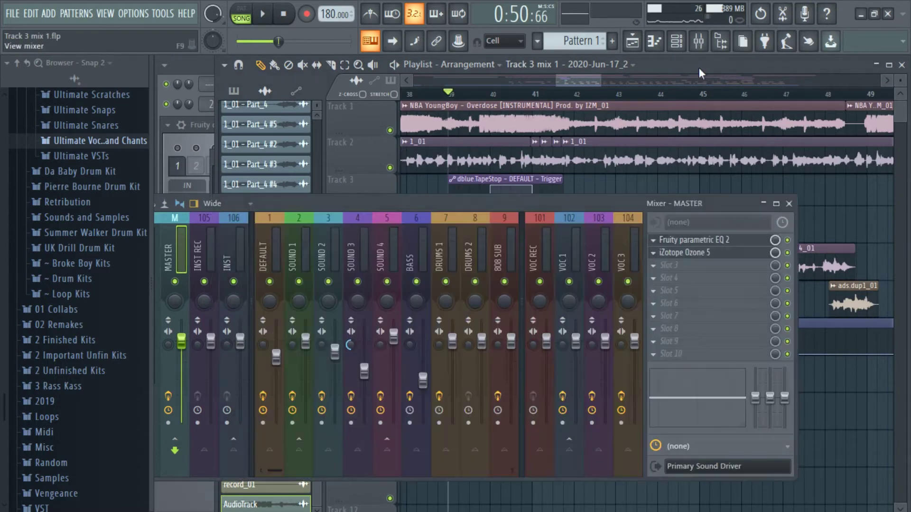
left_click(282, 227)
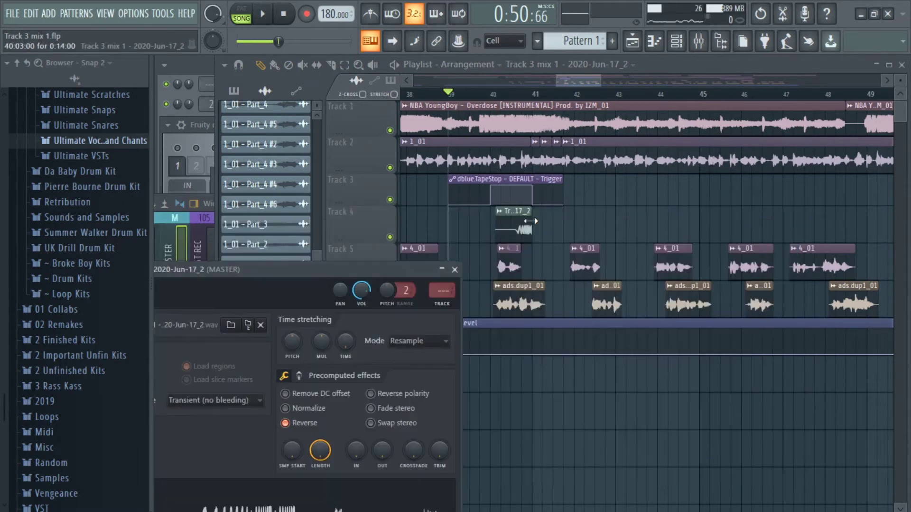
mouse_move(532, 220)
left_mouse_down()
mouse_move(575, 215)
mouse_move(533, 216)
left_mouse_up()
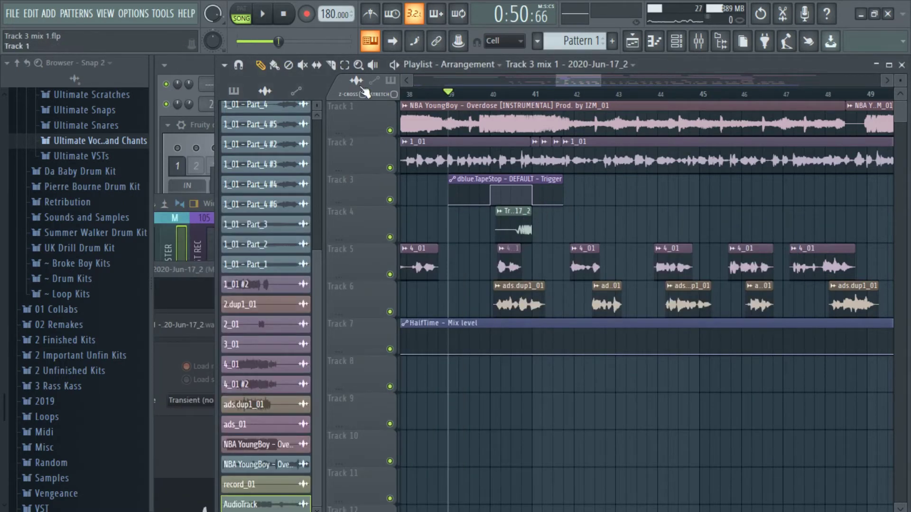
left_click(505, 217)
left_click(516, 186)
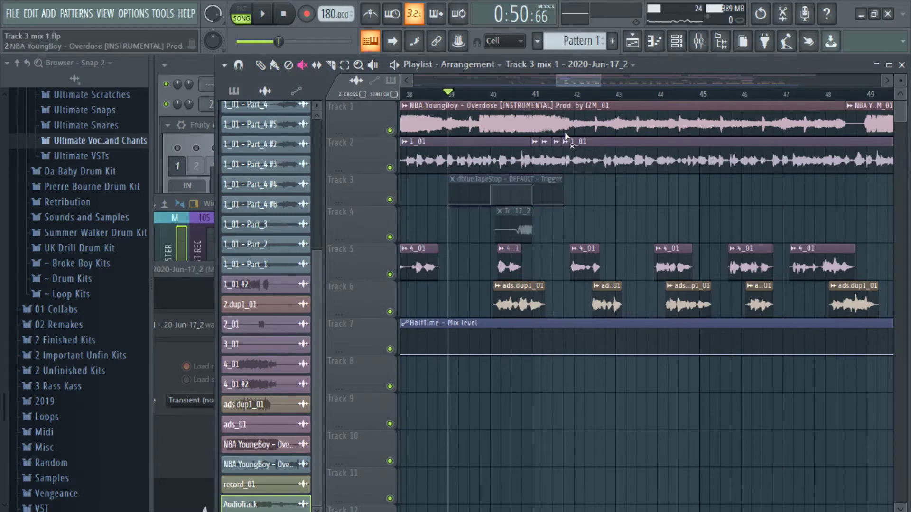
Load dblue Glitch v1.3 into slot 4 of the DEFAULT mixer track
left_click(698, 41)
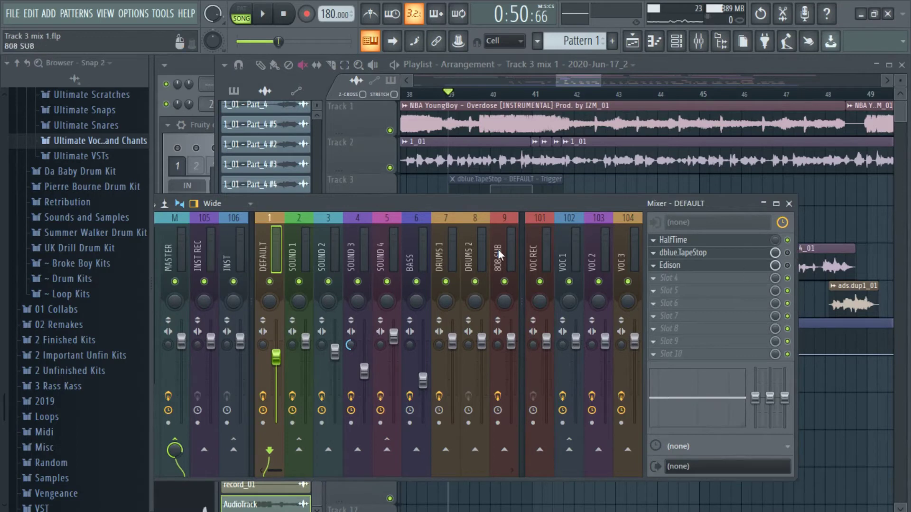
left_click(656, 280)
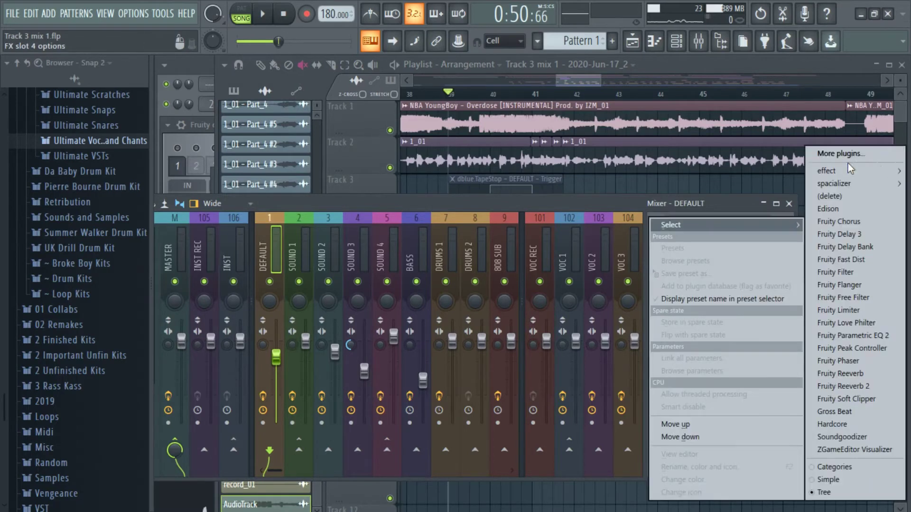
mouse_move(847, 171)
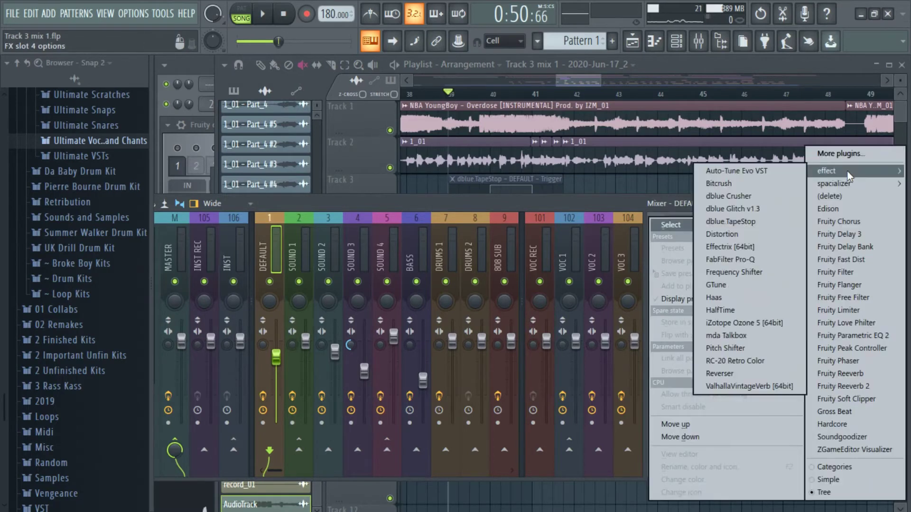
left_click(750, 207)
Clear the Glitch step pattern and fill its last quarter with the TapeStop effect
left_click_drag(540, 248, 455, 217)
mouse_move(222, 343)
left_mouse_down()
mouse_move(650, 349)
mouse_move(641, 349)
left_mouse_up()
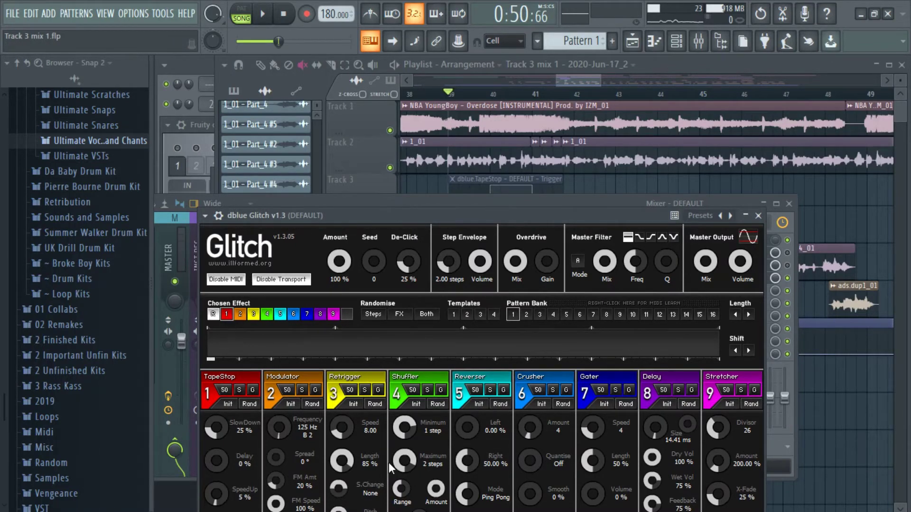
left_click(599, 356)
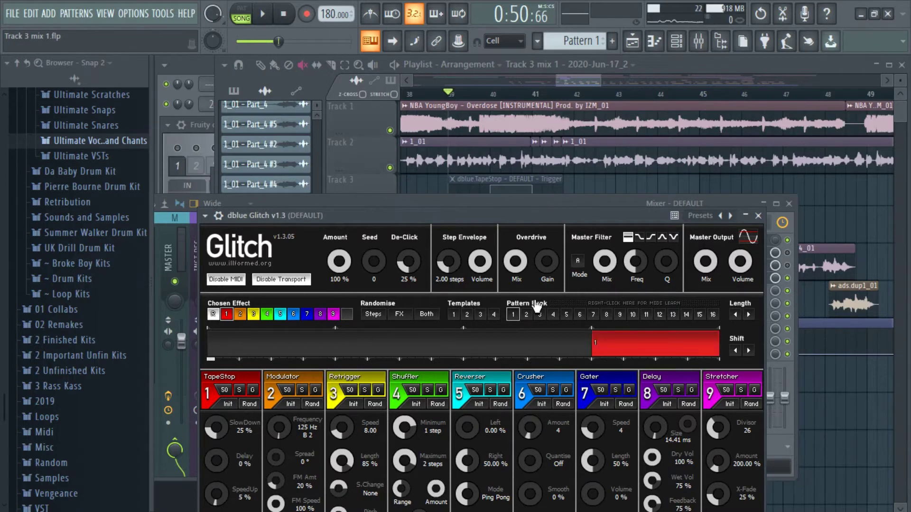
Play the arrangement from bar 39 to listen to the Glitch TapeStop effect
key("space")
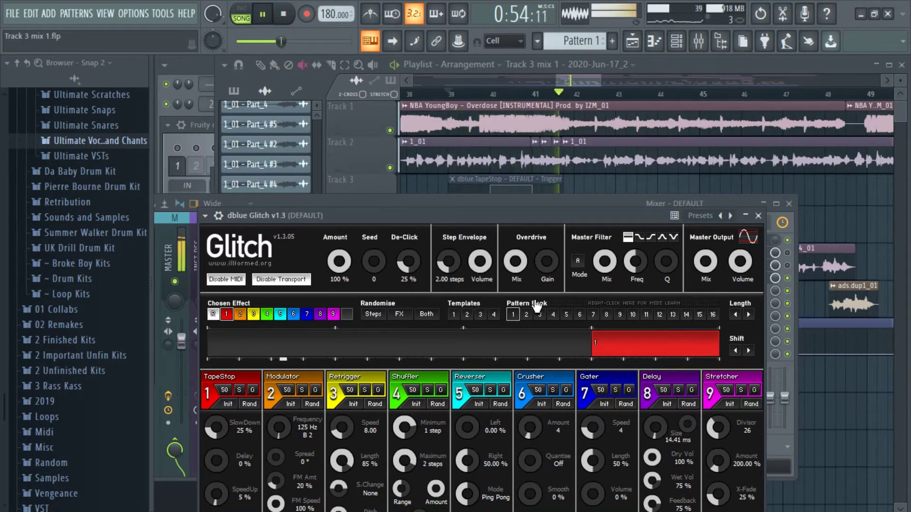
key("space")
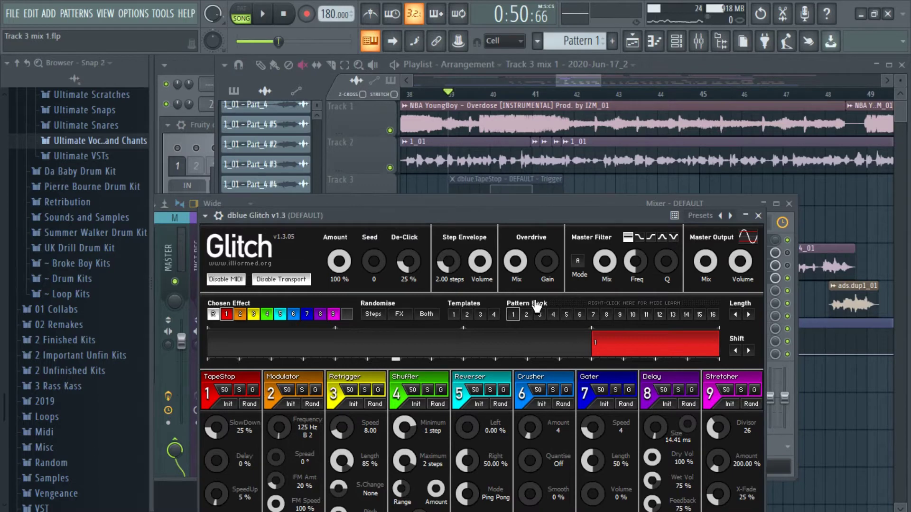
left_click_drag(627, 214, 584, 221)
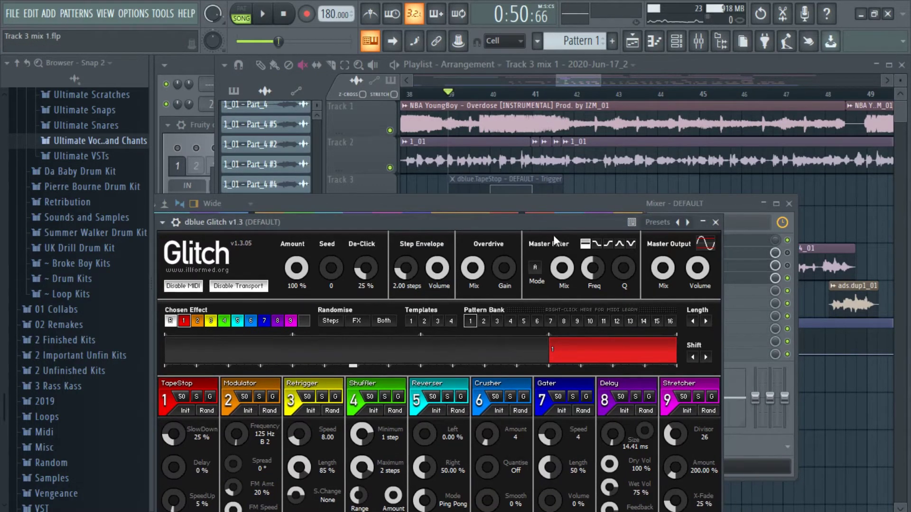
Remove dblue Glitch v1.3 from slot 4 of the DEFAULT mixer track
left_click(554, 205)
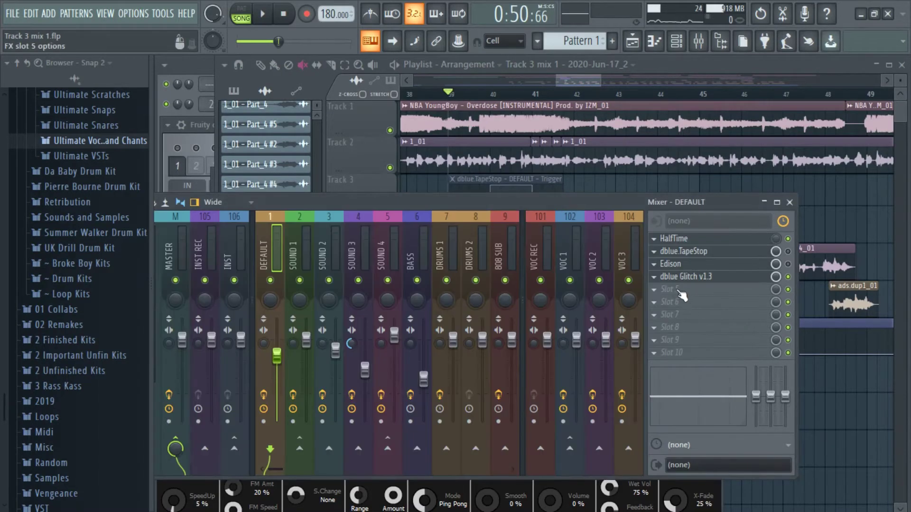
left_click(664, 280)
left_click(655, 277)
mouse_move(698, 226)
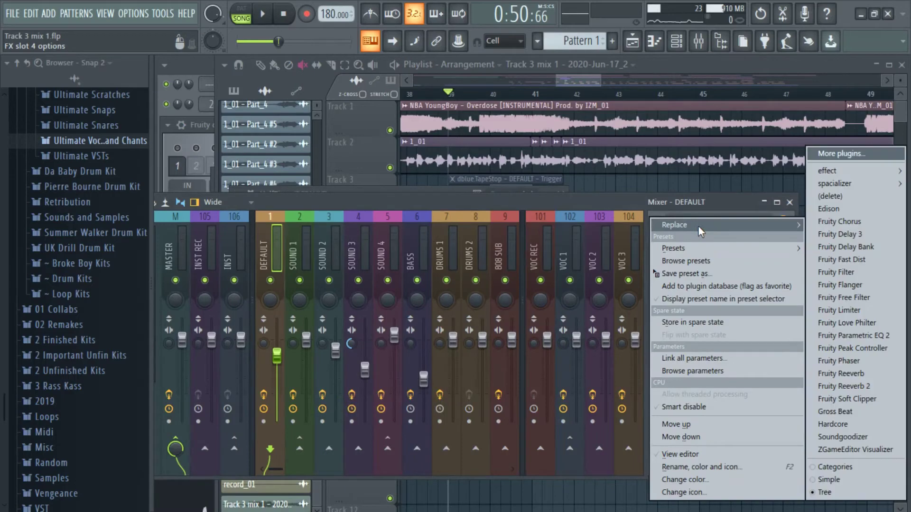
left_click(844, 199)
Mute the instrumental on Track 1 and solo the vocals on Track 2
left_click_drag(606, 80, 762, 83)
left_click_drag(702, 83, 522, 88)
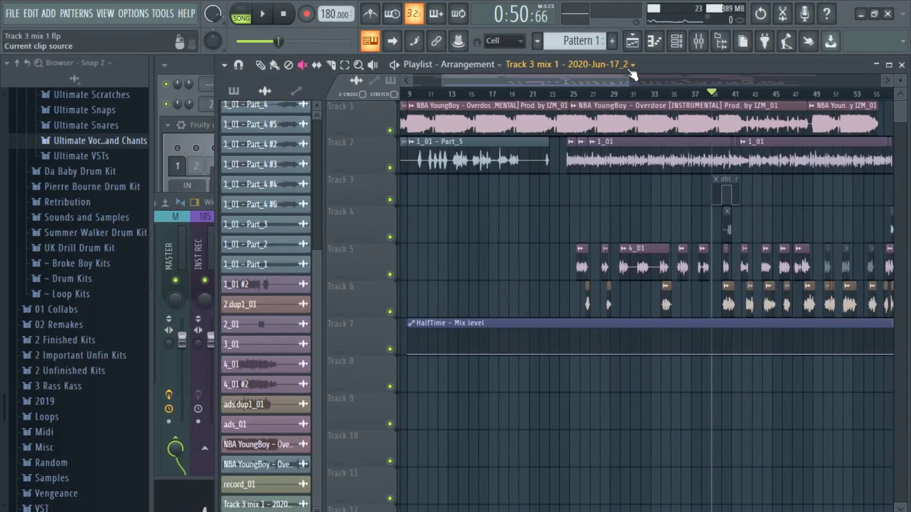
left_click_drag(626, 80, 519, 93)
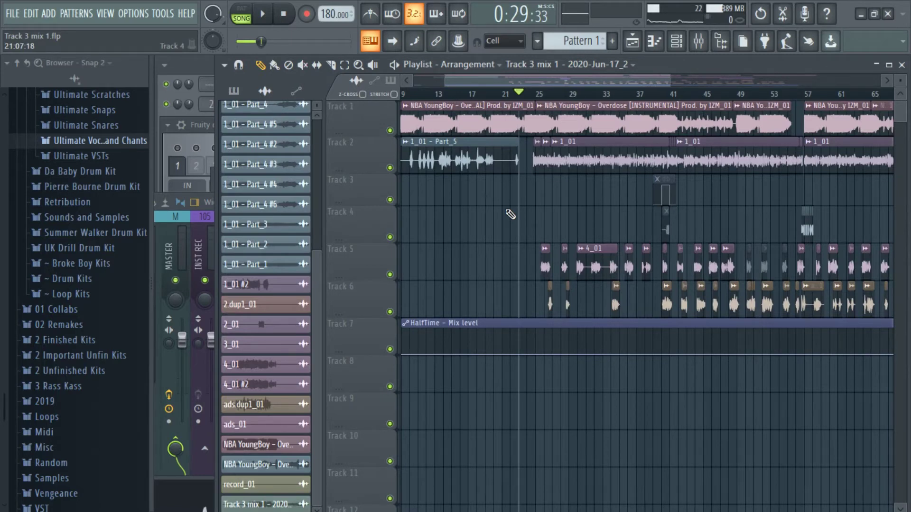
left_click(390, 130)
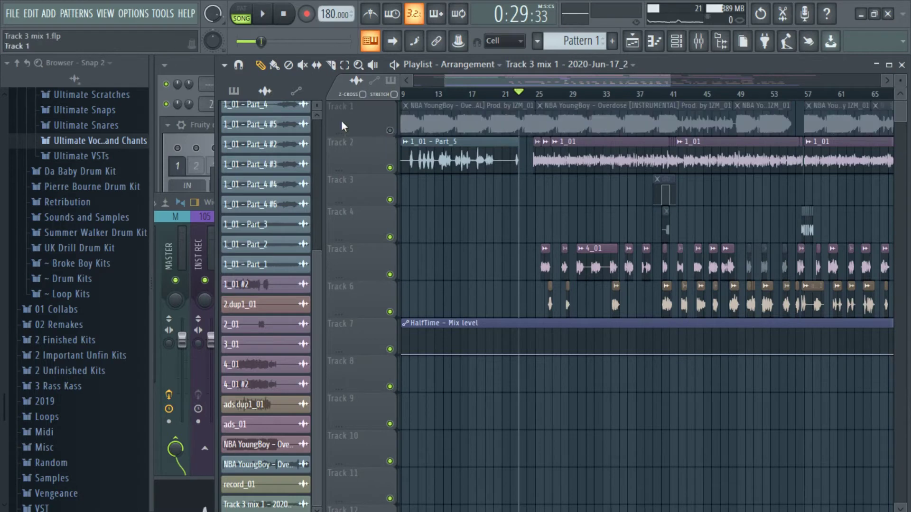
left_click(536, 93)
left_click(699, 42)
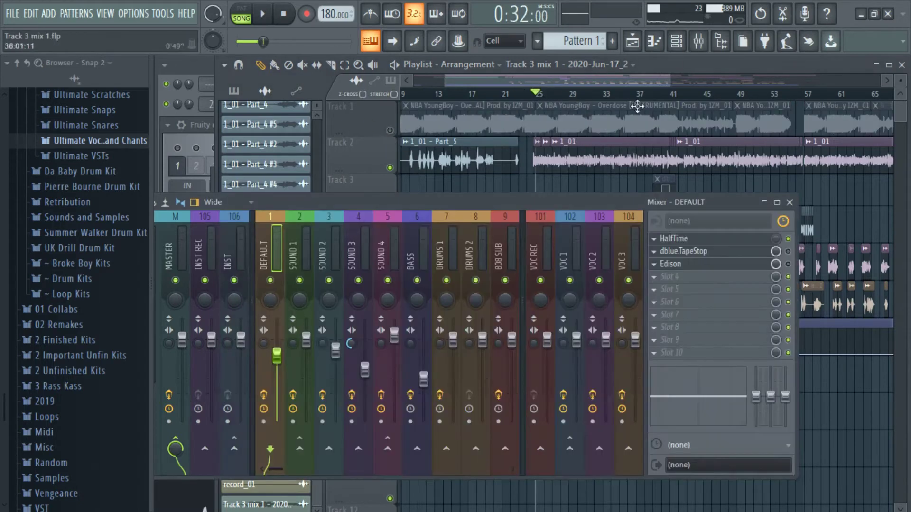
right_click(390, 169)
Open the 1_01 vocal clip's channel settings and show its SOUND 1 track in the mixer
left_click(699, 41)
left_click(288, 234)
double_click(626, 152)
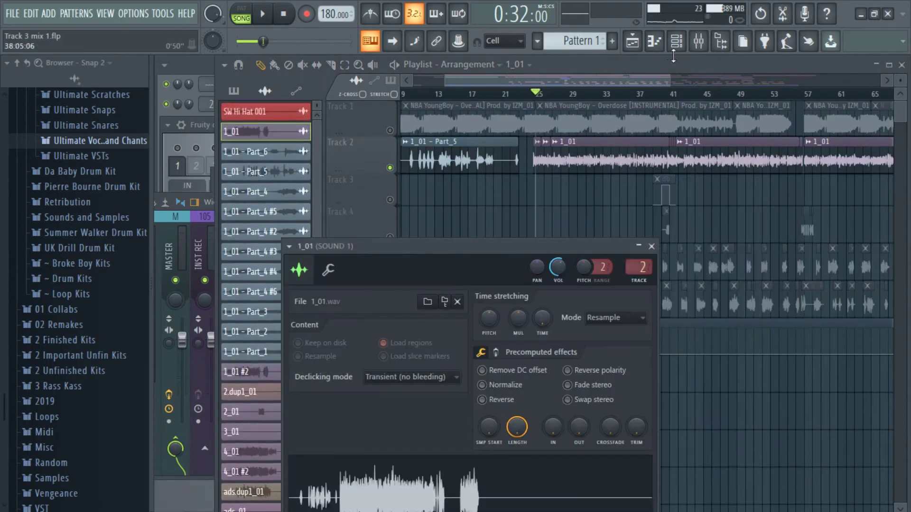
left_click(698, 42)
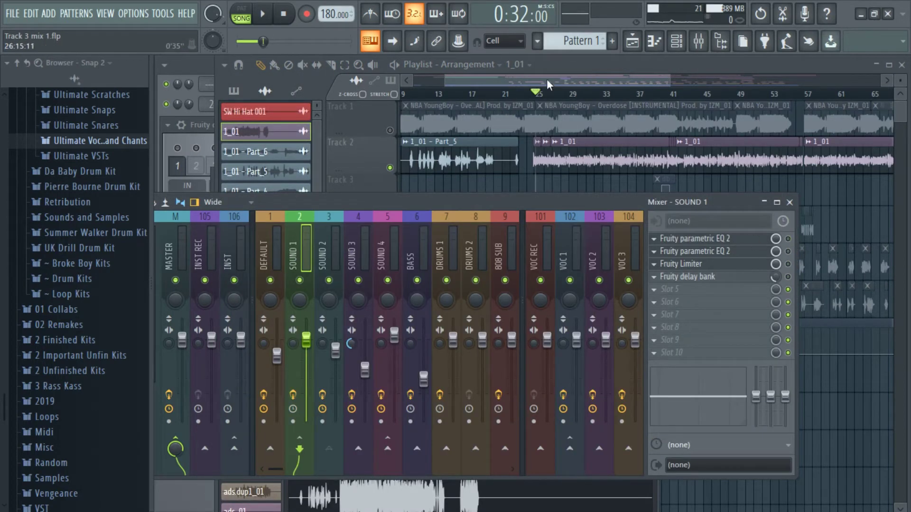
Listen to the soloed vocal from bar 24 and set the playback position just before the first 1_01 clip
left_click(558, 84)
left_click(538, 92)
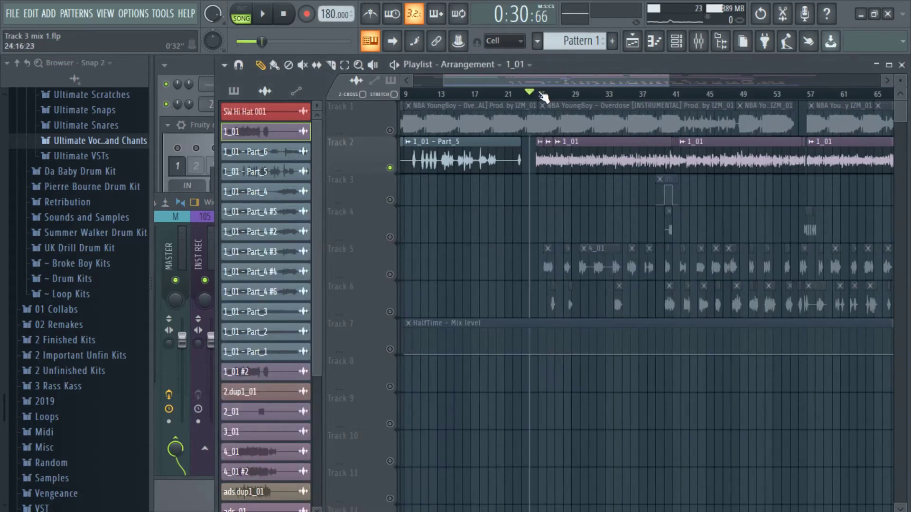
key("space")
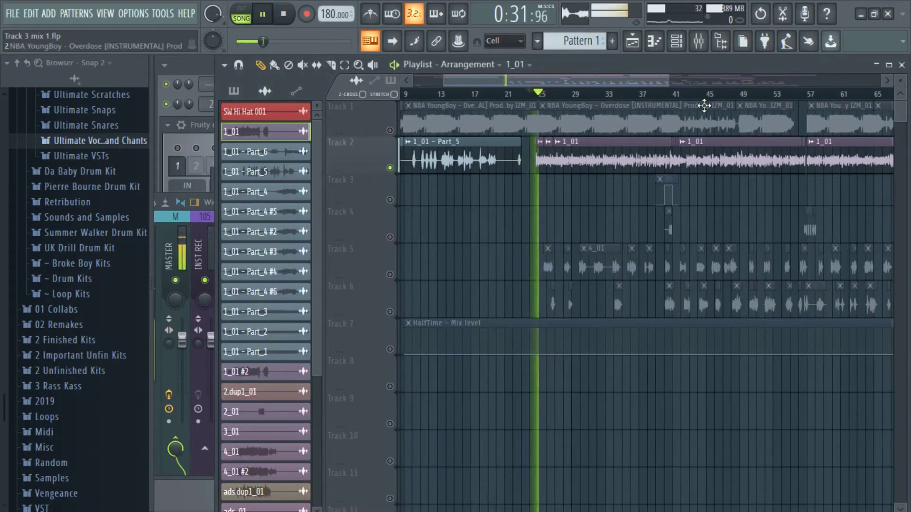
left_click_drag(665, 80, 535, 72)
key("space")
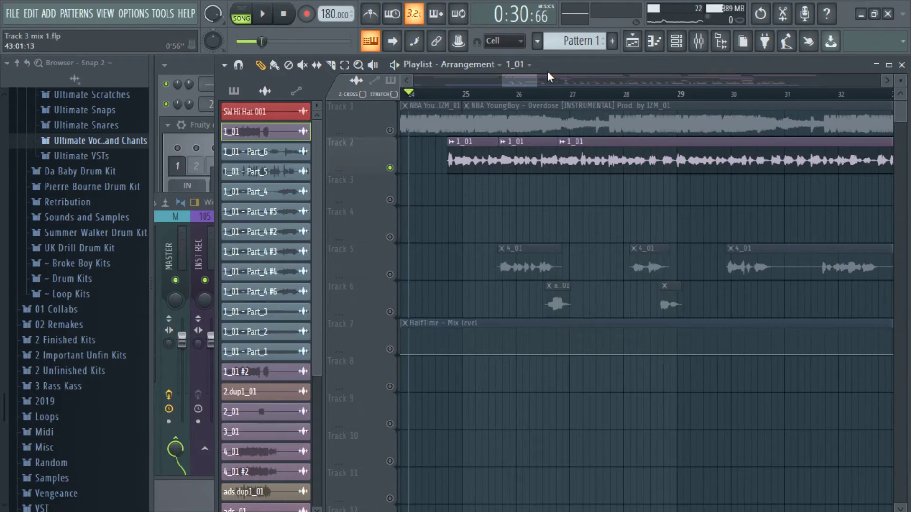
left_click(442, 92)
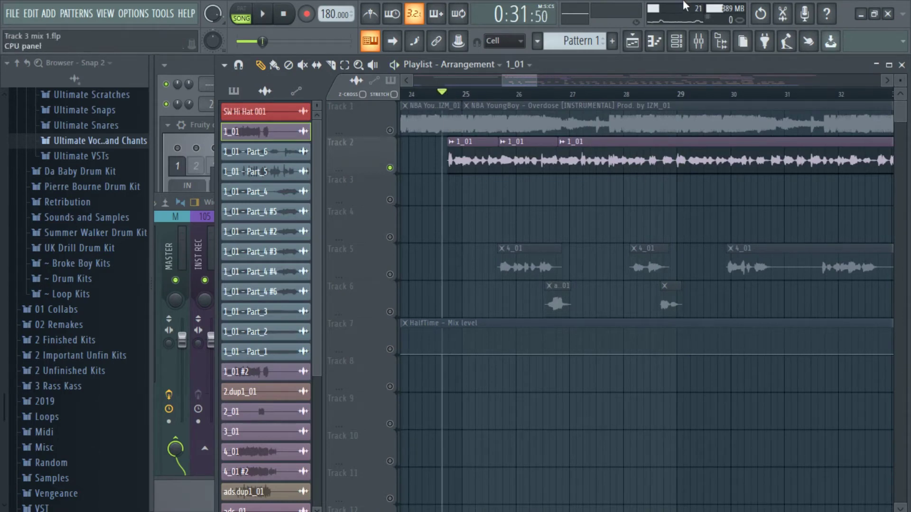
Examine the SOUND 1 effect chain, viewing Fruity Limiter and both Fruity parametric EQ 2 instances
left_click(698, 41)
left_click_drag(679, 205, 620, 204)
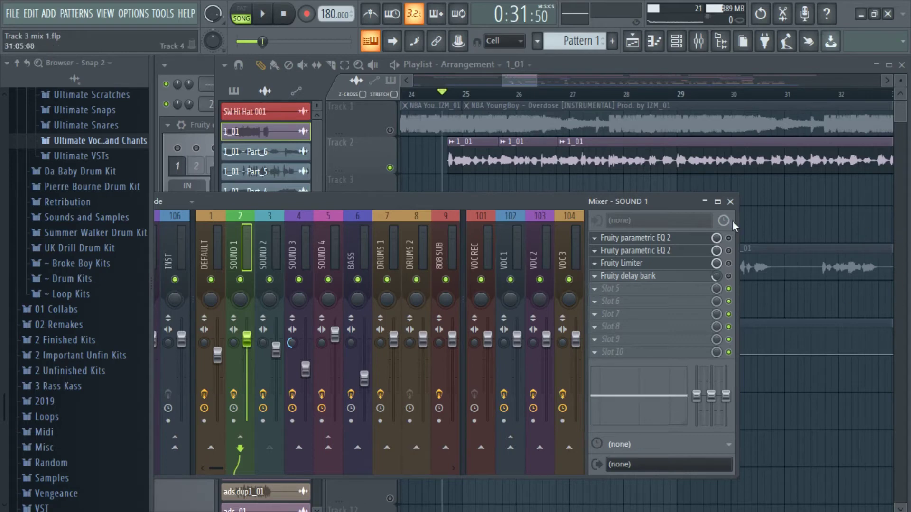
left_click(696, 267)
left_click(699, 273)
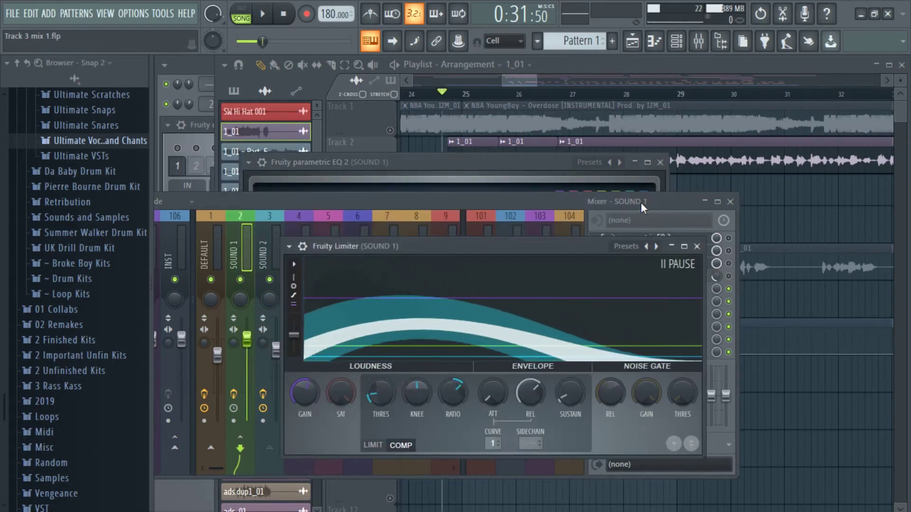
left_click_drag(589, 248, 510, 120)
left_click_drag(664, 201, 661, 252)
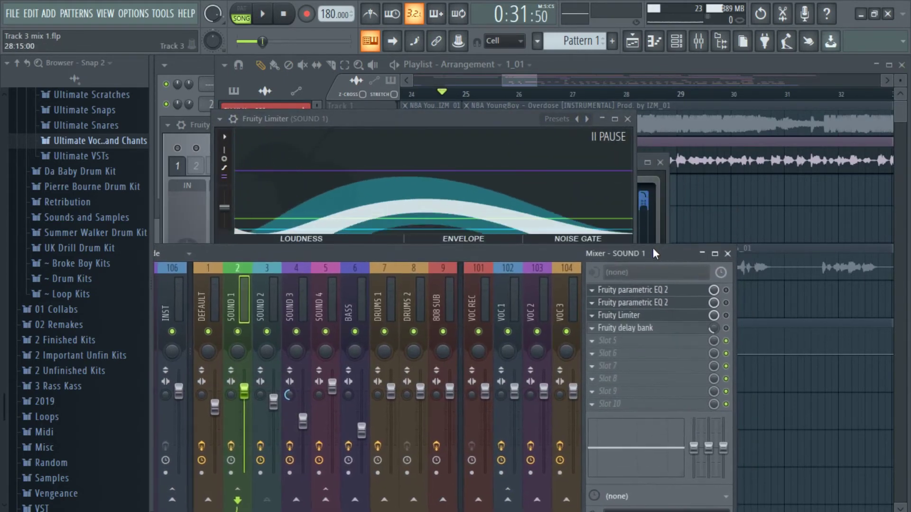
left_click(686, 291)
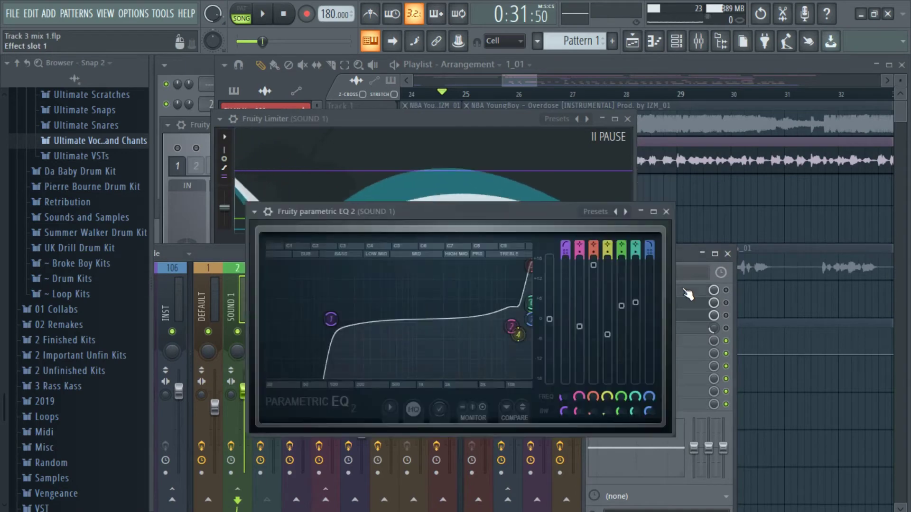
left_click(685, 291)
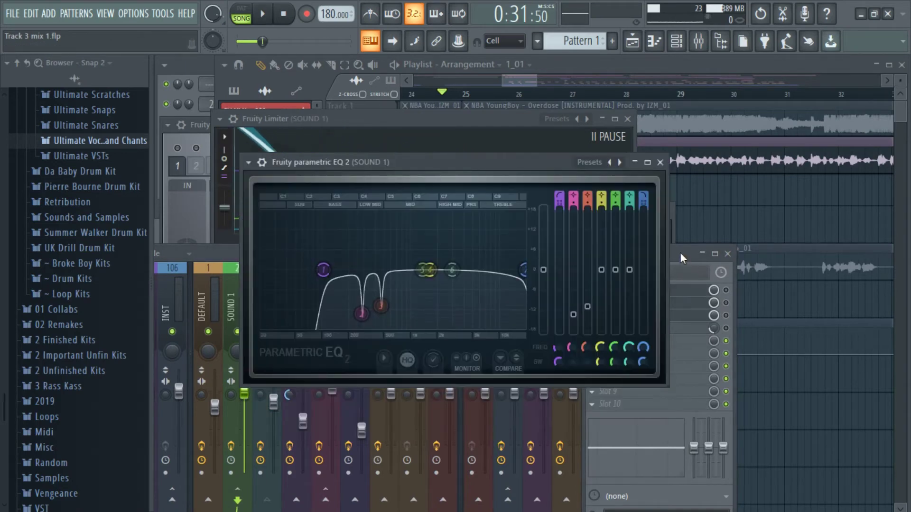
left_click_drag(680, 253, 685, 250)
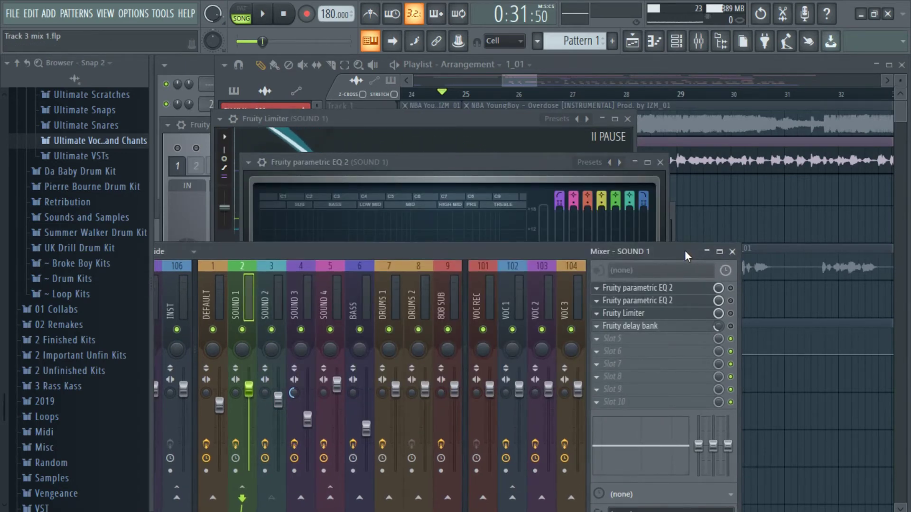
left_click(672, 301)
Enable the Fruity parametric EQ 2 in slot 1 of the SOUND 1 mixer track
left_click(731, 288)
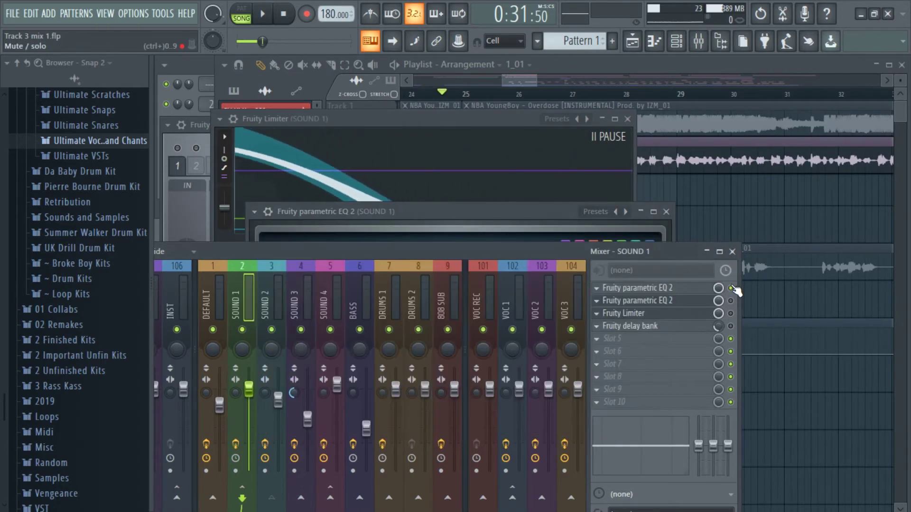
left_click(685, 290)
left_click(688, 289)
Lower the high-pass band of the treble-boosted Fruity parametric EQ 2 to the bottom of its frequency range
left_click_drag(460, 213, 475, 156)
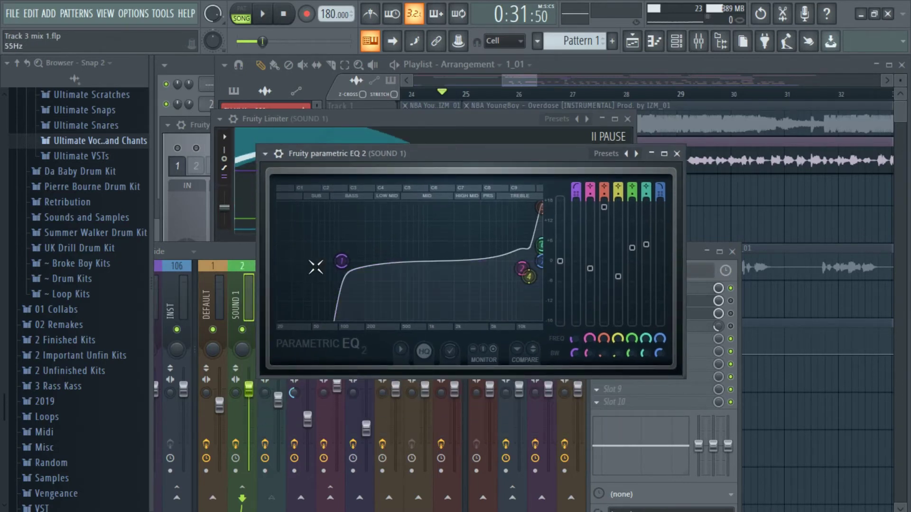
key("space")
left_click_drag(341, 261, 280, 261)
key("space")
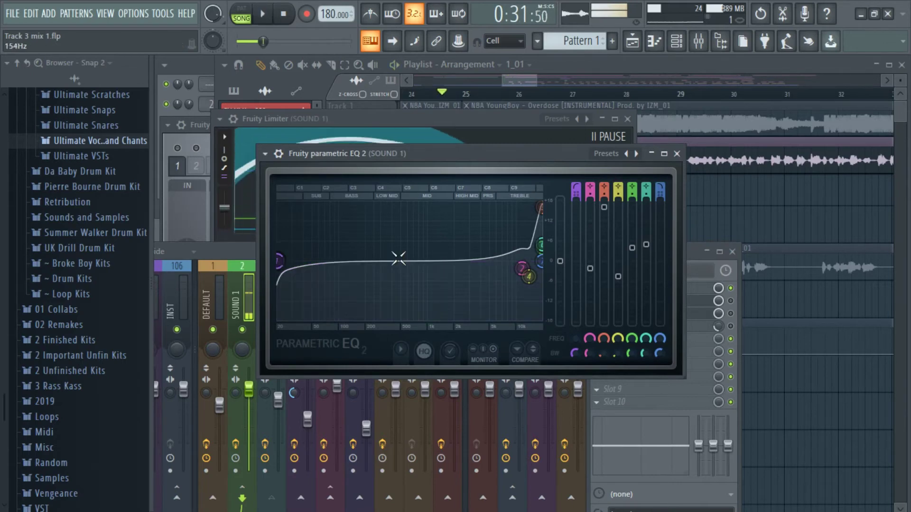
Bring up the SOUND 1 Fruity parametric EQ 2 with the two low-mid cuts and arrange it above the mixer
left_click(696, 257)
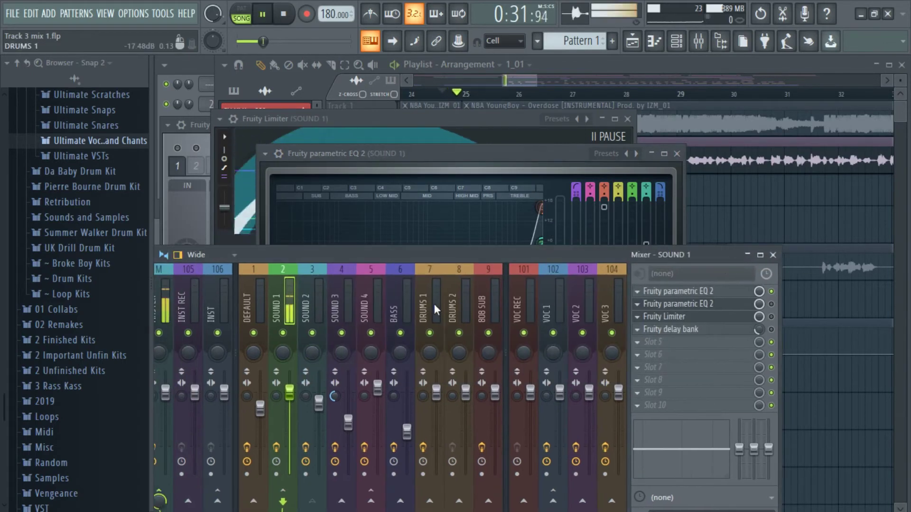
left_click(692, 295)
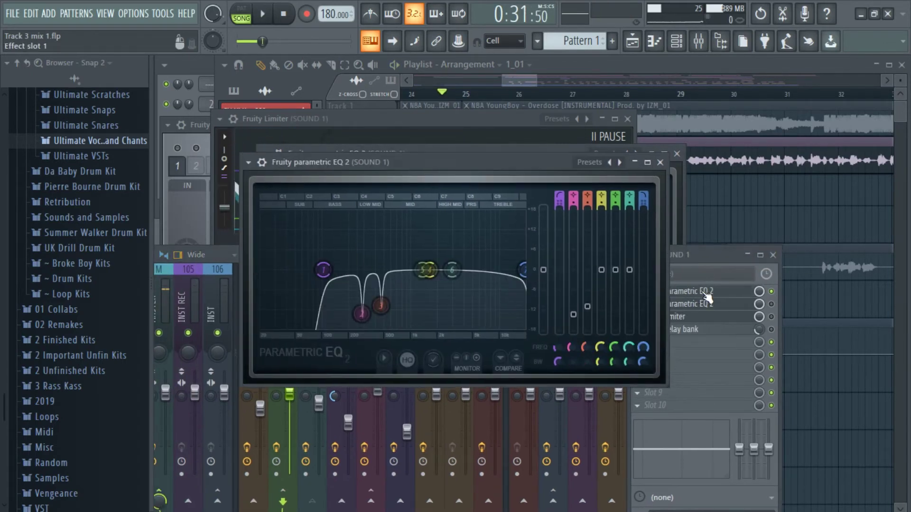
key("space")
key("space")
left_click(699, 261)
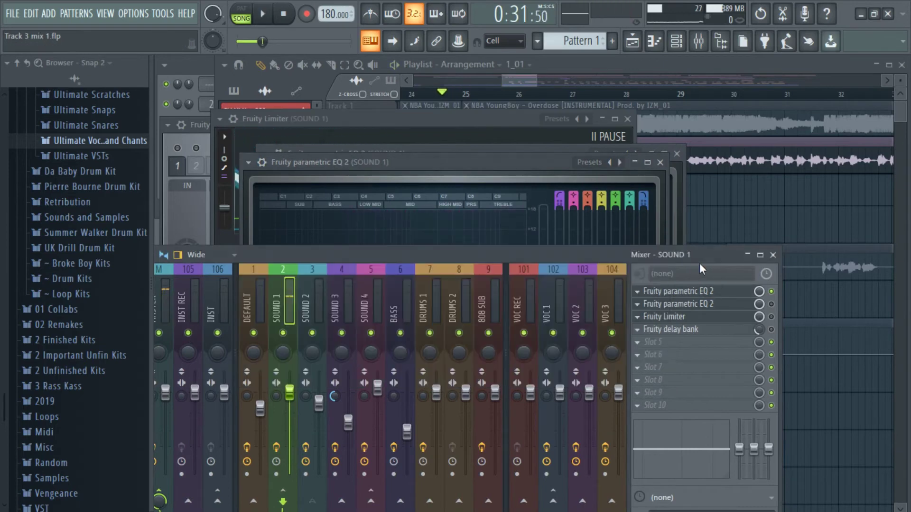
left_click_drag(668, 252, 695, 295)
left_click_drag(408, 163, 380, 96)
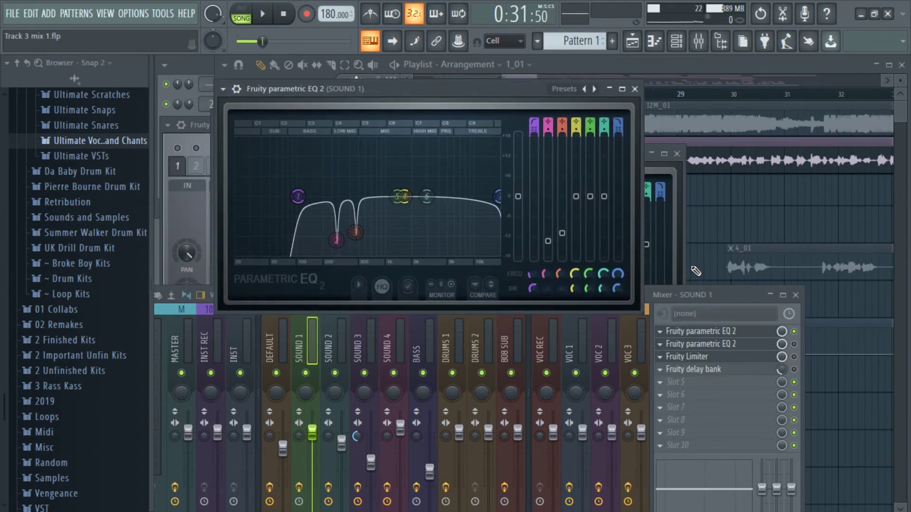
left_click(721, 343)
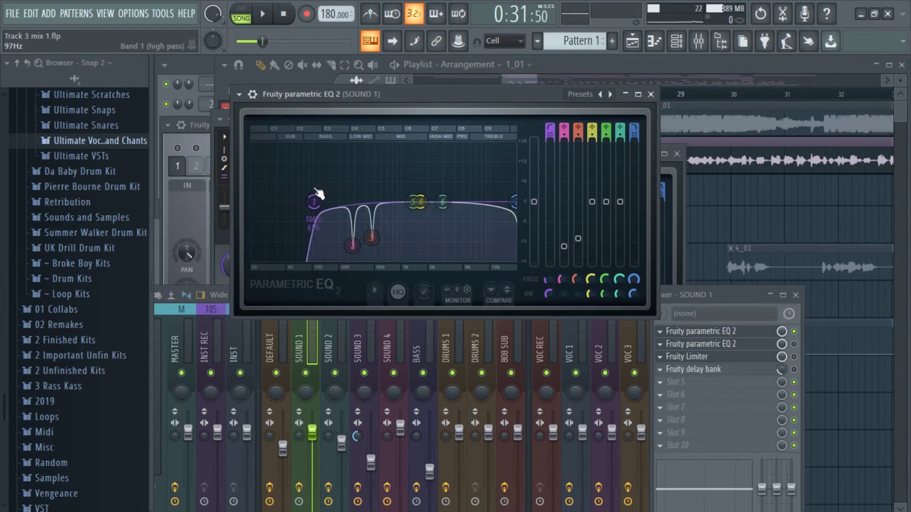
left_click_drag(332, 95, 326, 94)
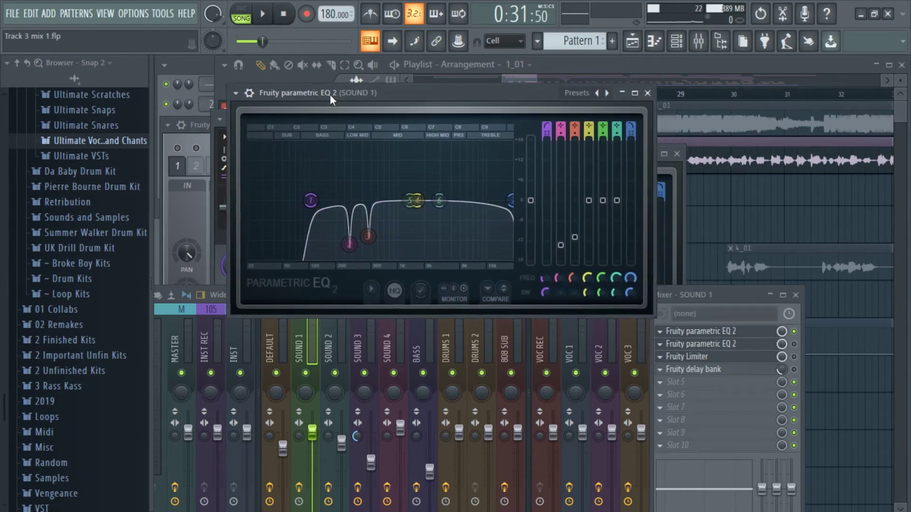
Play the vocal while raising the equalizer's band 1 high-pass cutoff to about 125 Hz
key("space")
mouse_move(309, 200)
left_mouse_down()
mouse_move(252, 200)
mouse_move(320, 200)
left_mouse_up()
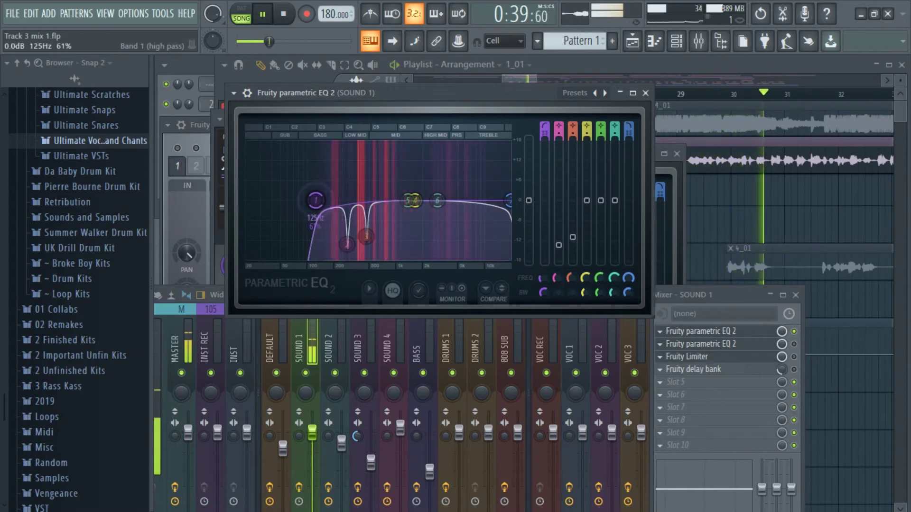
key("space")
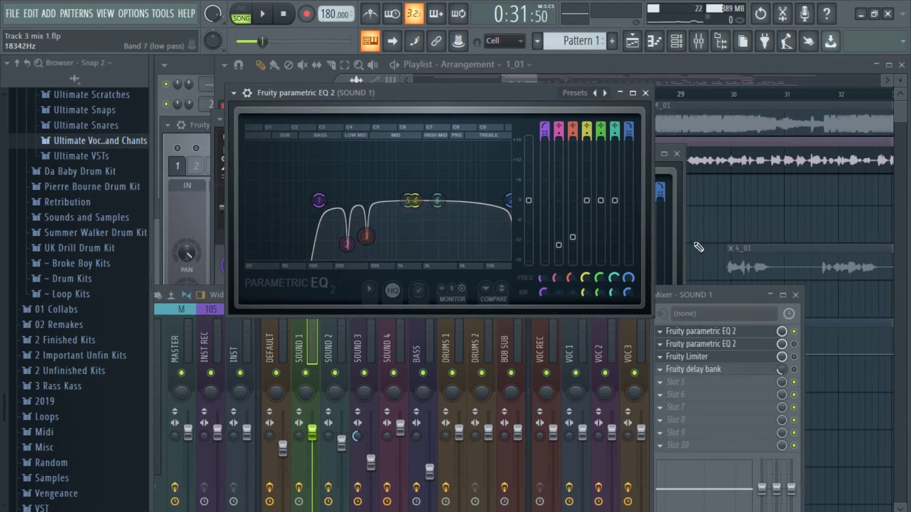
Lower the band 1 high-pass cutoff to about 105 Hz, play the vocal briefly, and move the cutoff to the bottom of the range
left_click_drag(337, 198, 319, 207)
key("space")
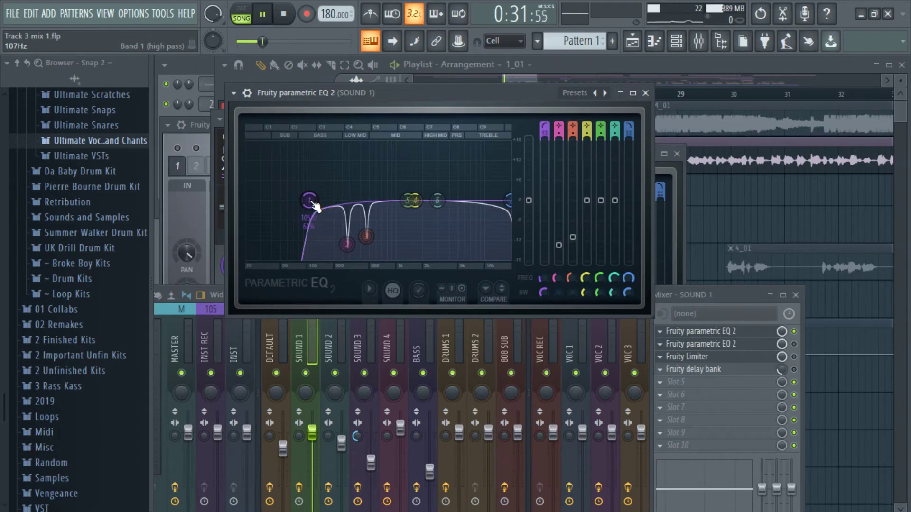
key("space")
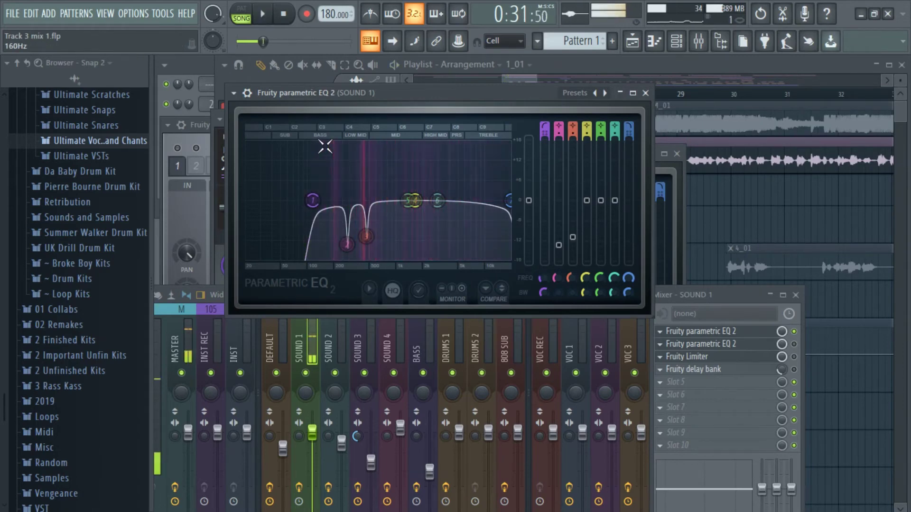
left_click_drag(312, 199, 270, 220)
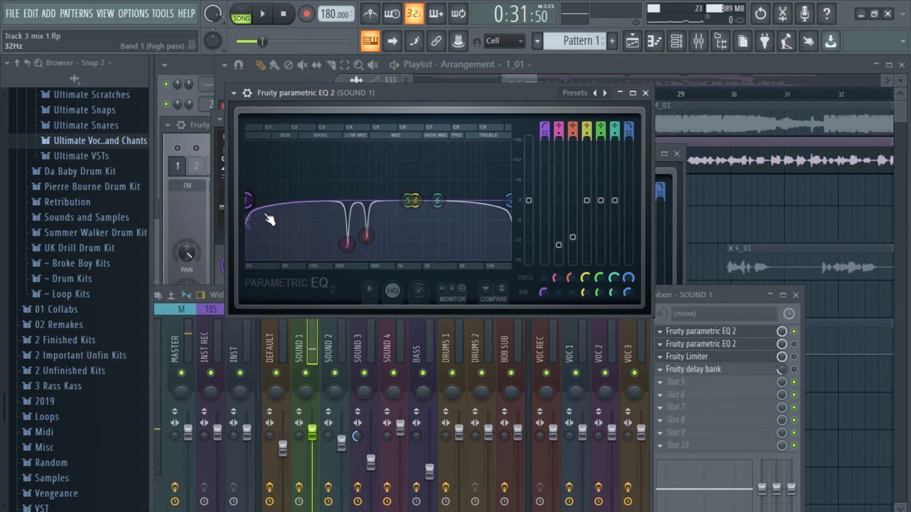
Play the vocal in two passes to hear the SOUND 1 equalizer with the high-pass at its lowest setting
key("space")
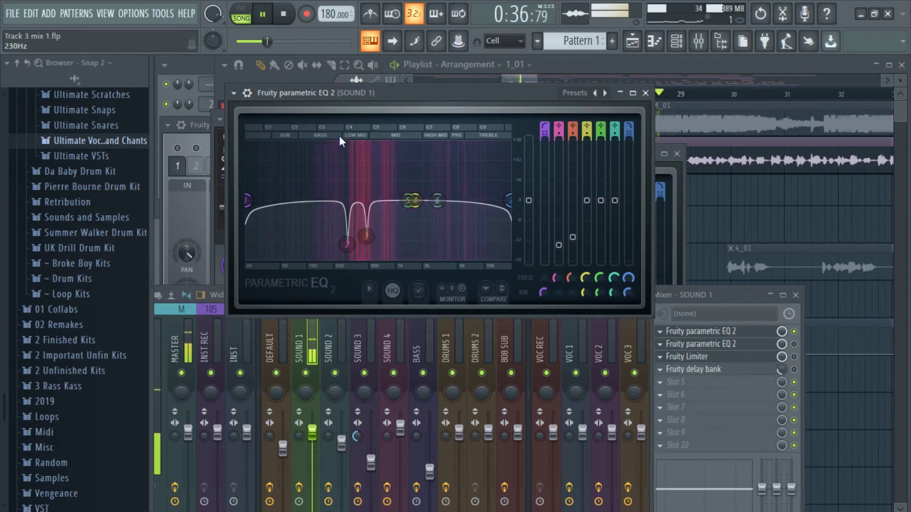
key("space")
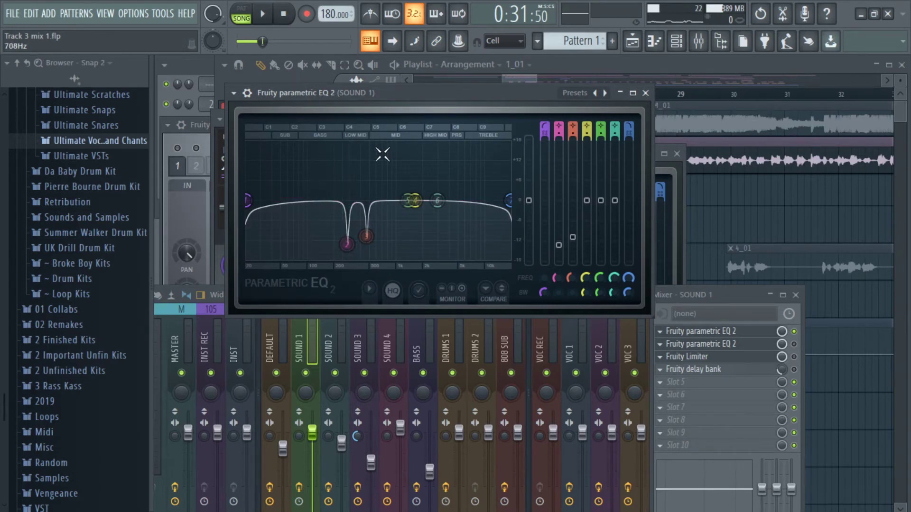
key("space")
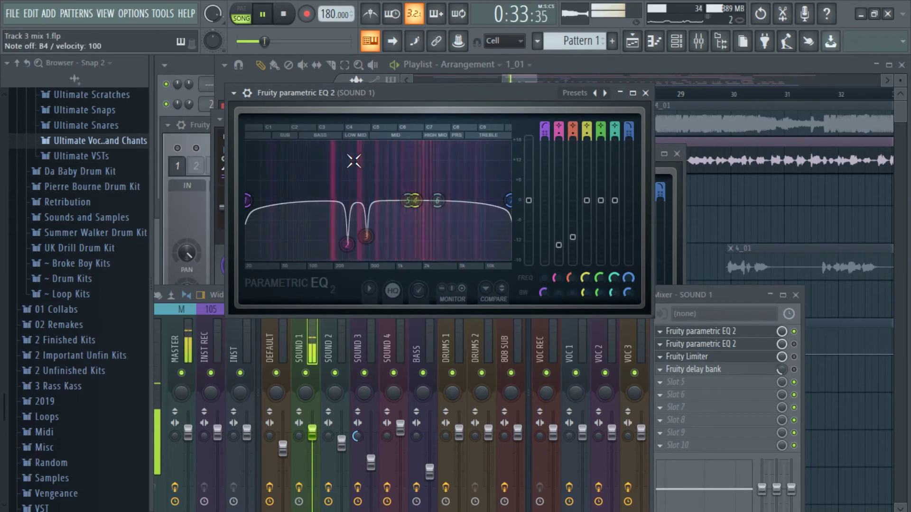
key("space")
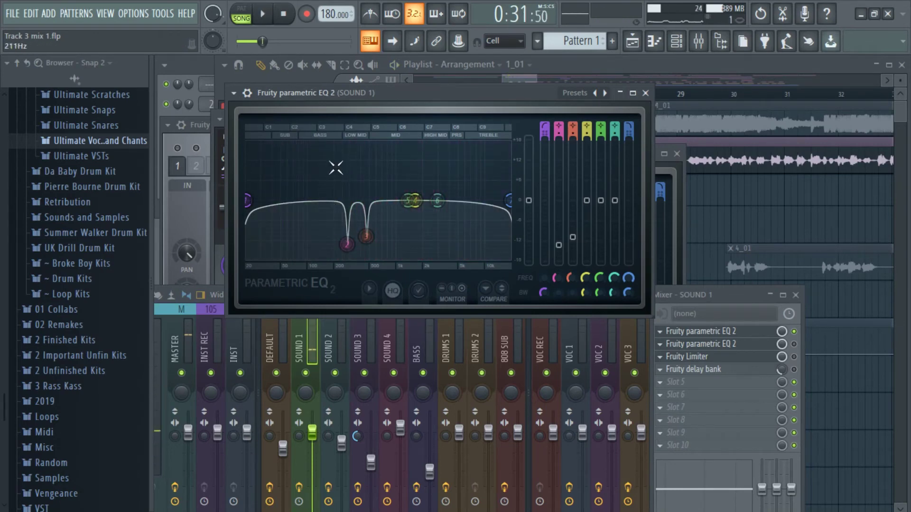
Raise the SOUND 1 equalizer's band 1 high-pass cutoff into the bass range and play the vocal briefly
left_click_drag(247, 200, 329, 209)
key("space")
key("space")
Try a lower band 7 low-pass cutoff, return it to 20000 Hz, and play the vocal
left_click_drag(511, 199, 480, 203)
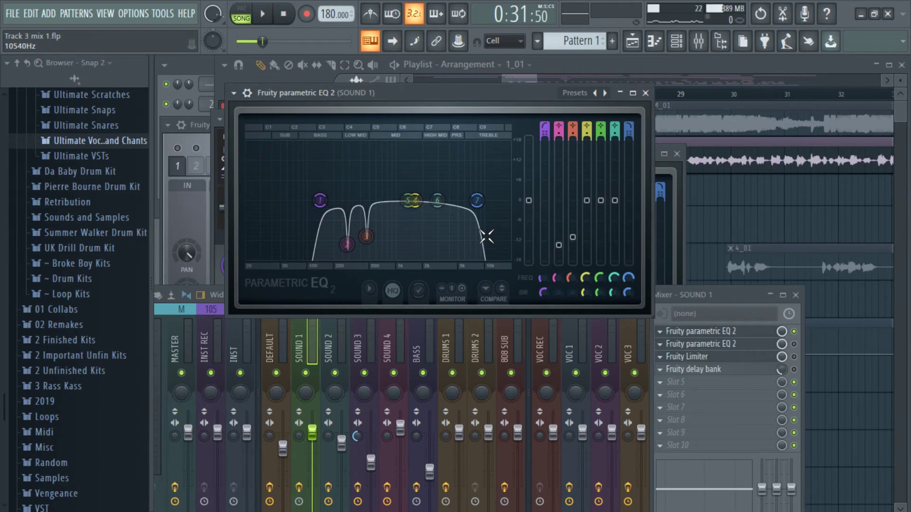
left_click_drag(477, 201, 517, 226)
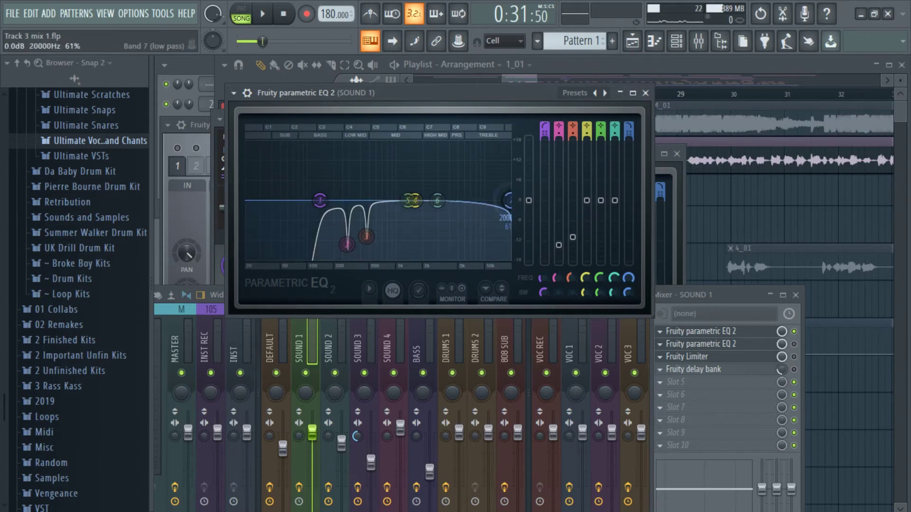
key("space")
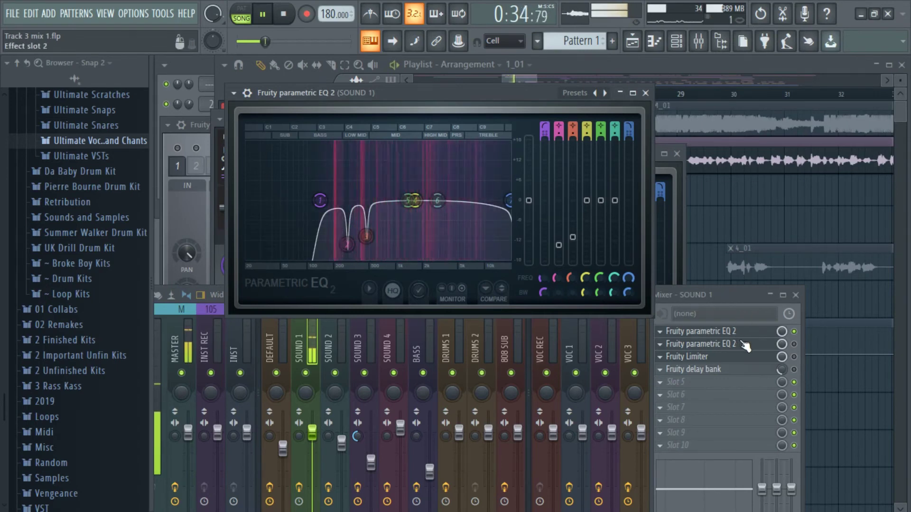
key("space")
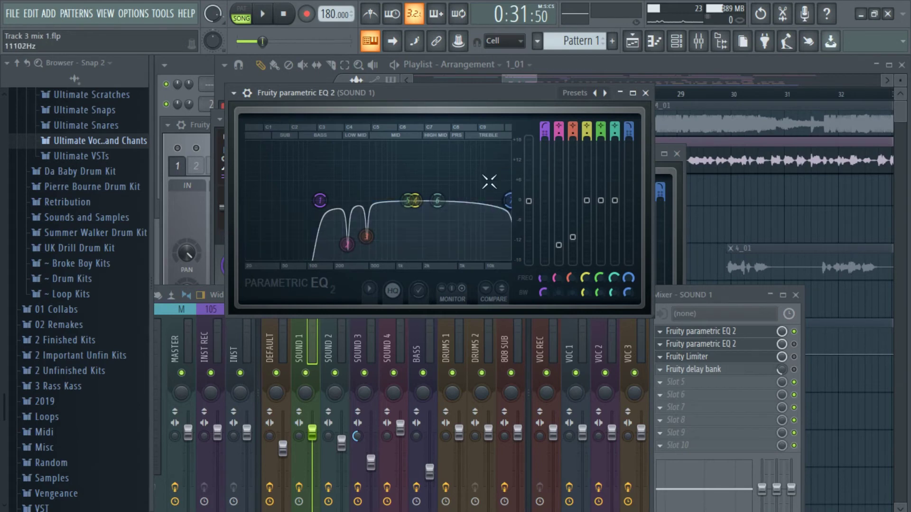
Replay the vocal in short bursts to check the treble end of the equalizer's spectrum
key("space")
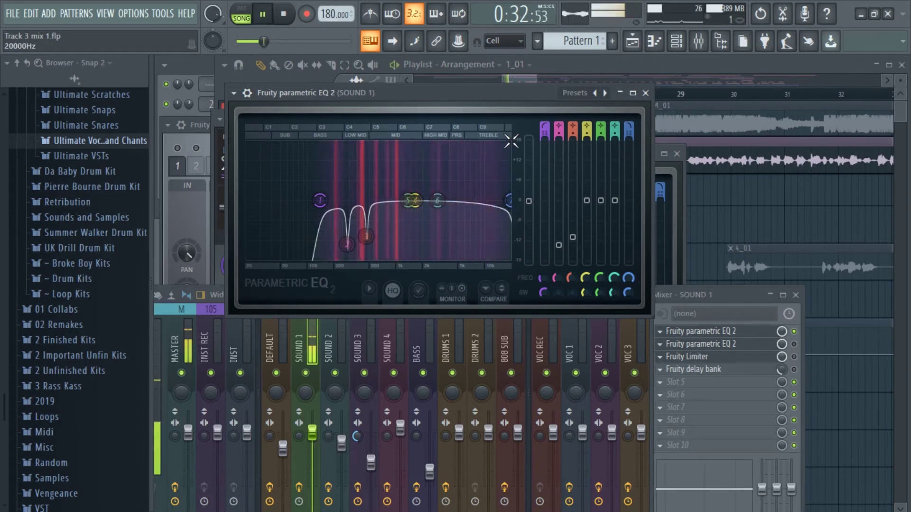
key("space")
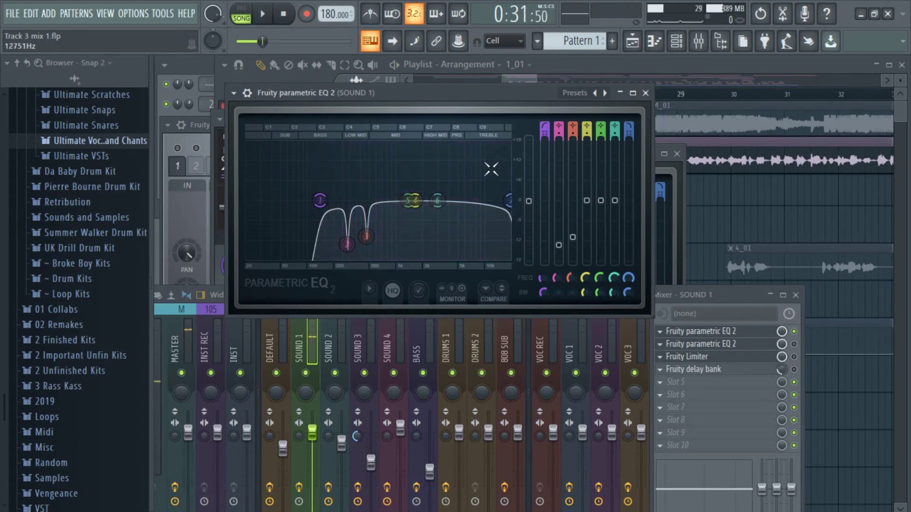
key("space")
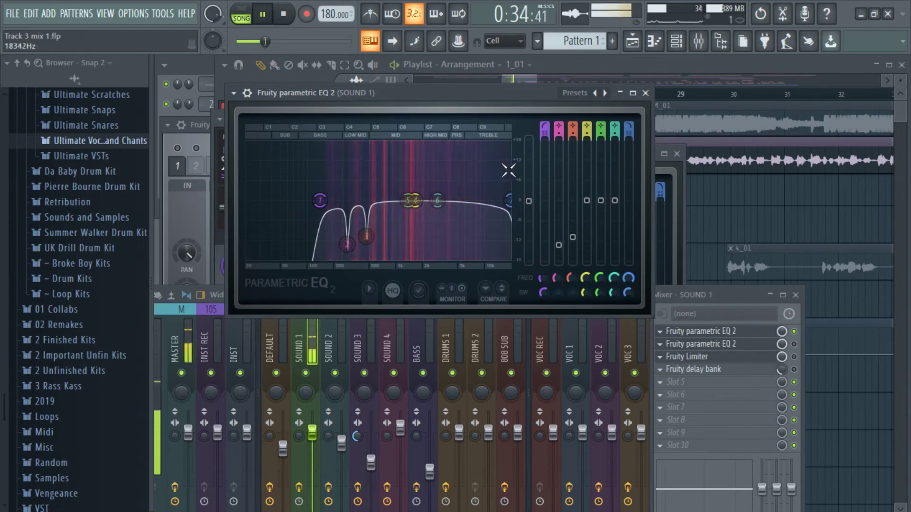
key("space")
Copy the first 1_01 vocal clip from Track 2 onto Track 3 and leave only those two tracks active
right_click(752, 207)
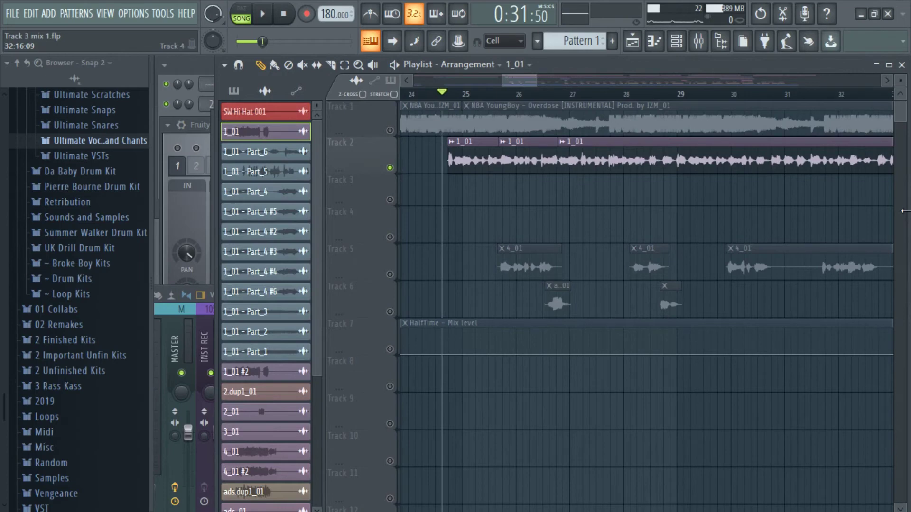
left_click_drag(479, 160, 476, 204)
right_click(391, 200)
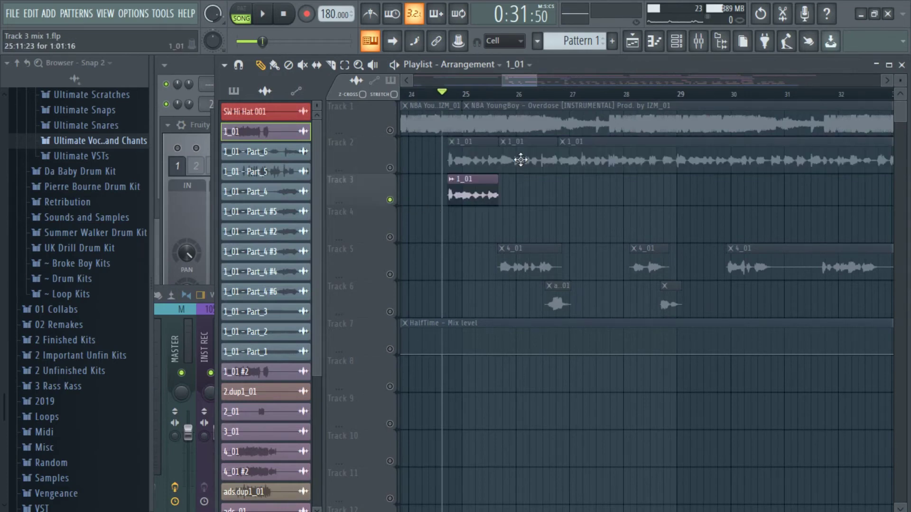
left_click(391, 168)
Lengthen the Track 3 copy to about three bars and replace the short Track 2 clips by extending the remaining clip back to the phrase start
right_click(520, 170)
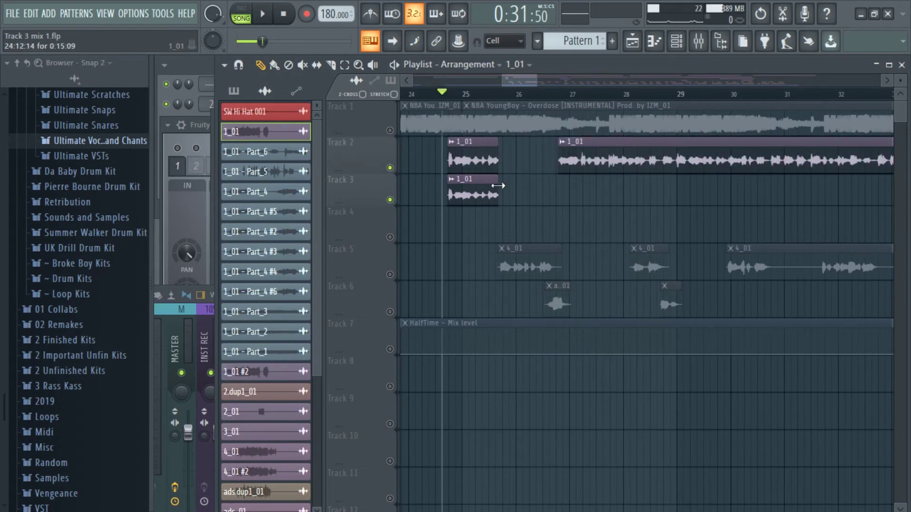
left_click_drag(498, 185, 611, 188)
right_click(490, 157)
left_click_drag(558, 165, 440, 166)
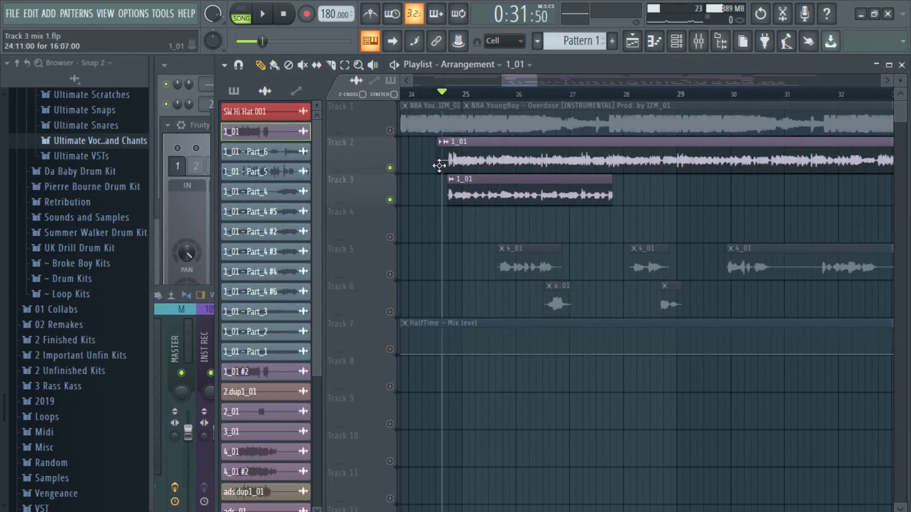
right_click(481, 142)
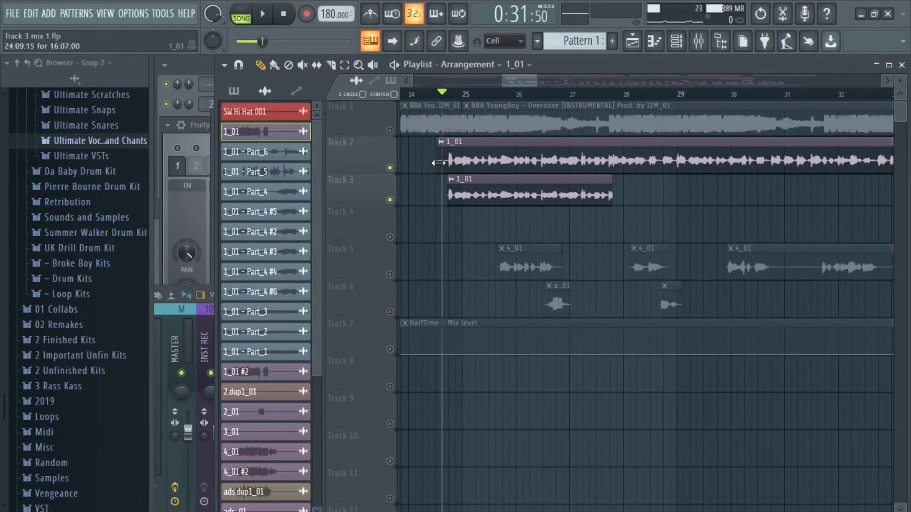
left_click_drag(436, 162, 443, 162)
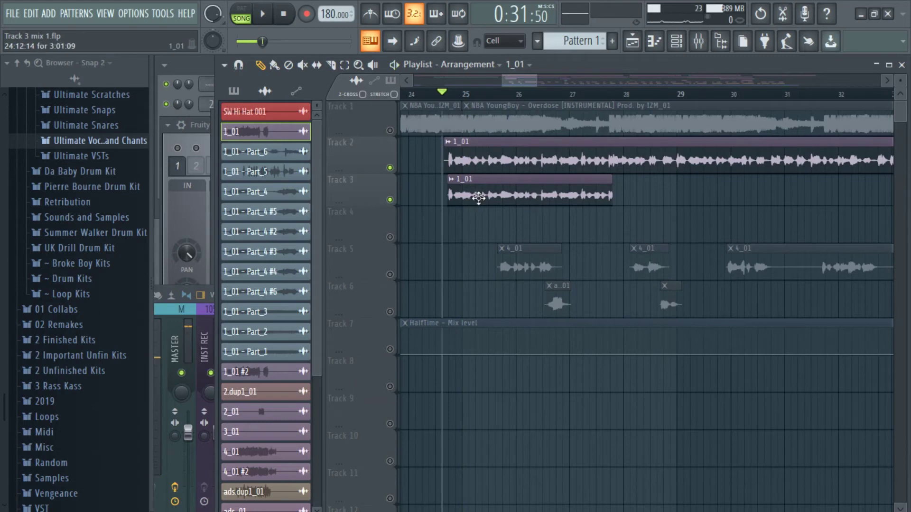
Make the Track 3 vocal clip unique and route its channel to mixer track 10
left_click(454, 182)
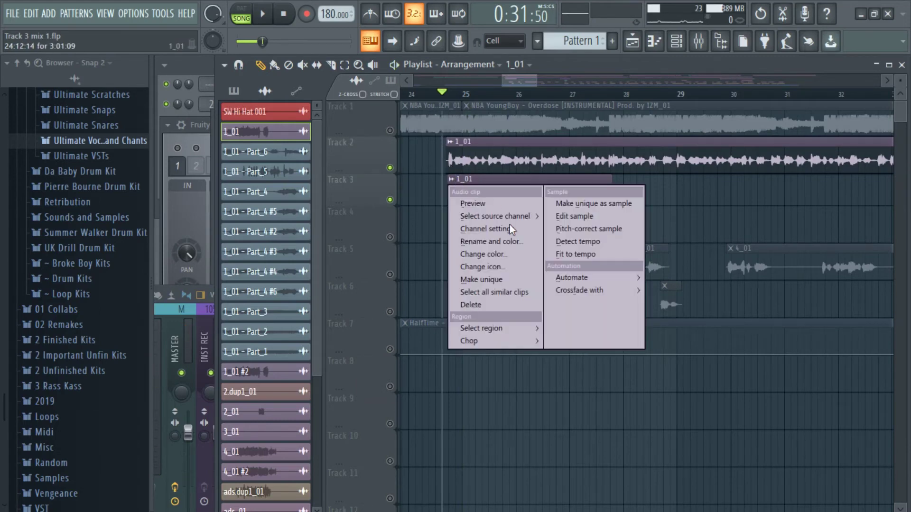
left_click(489, 283)
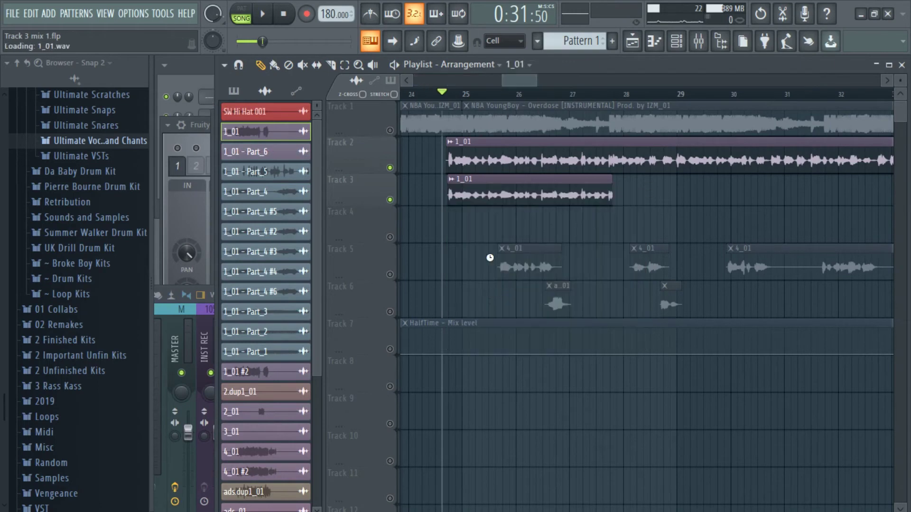
double_click(481, 189)
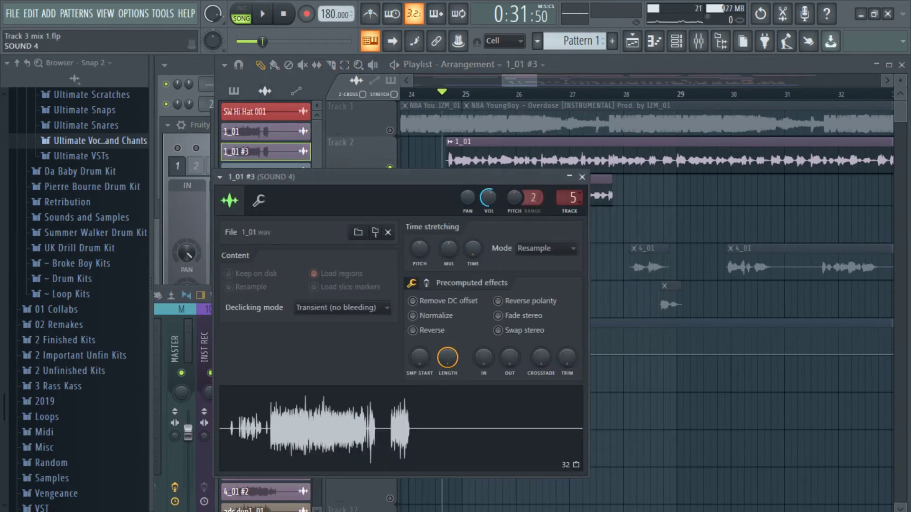
left_click_drag(569, 198, 569, 189)
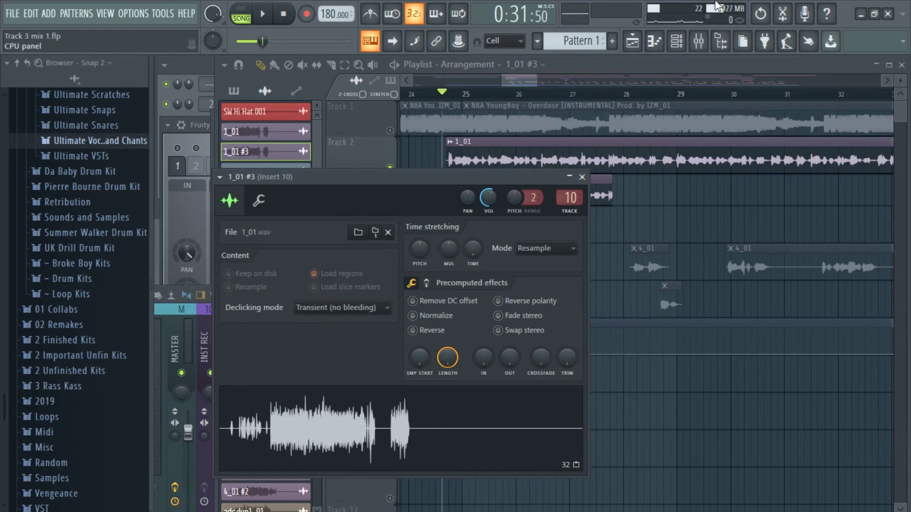
Load Fruity parametric EQ 2 on Insert 10, close the open windows, and mute playlist Track 2
left_click(699, 41)
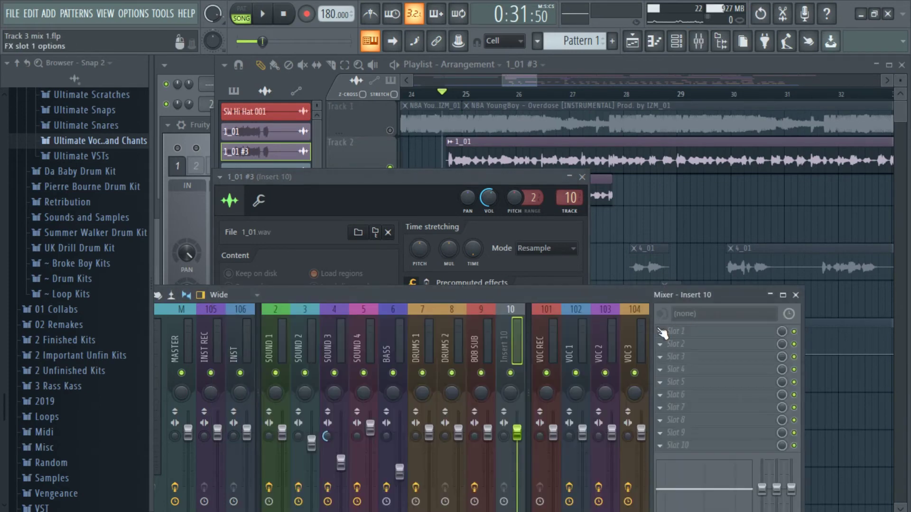
left_click(806, 309)
left_click(882, 334)
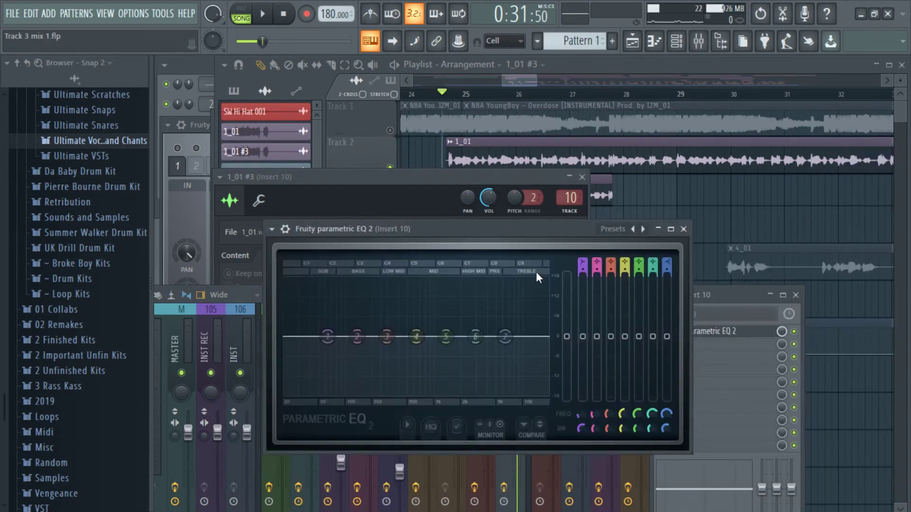
key("F12")
left_click(390, 167)
Load a preset with high-pass and low-pass end bands in the Insert 10 equalizer and place its window higher above the mixer
left_click(710, 45)
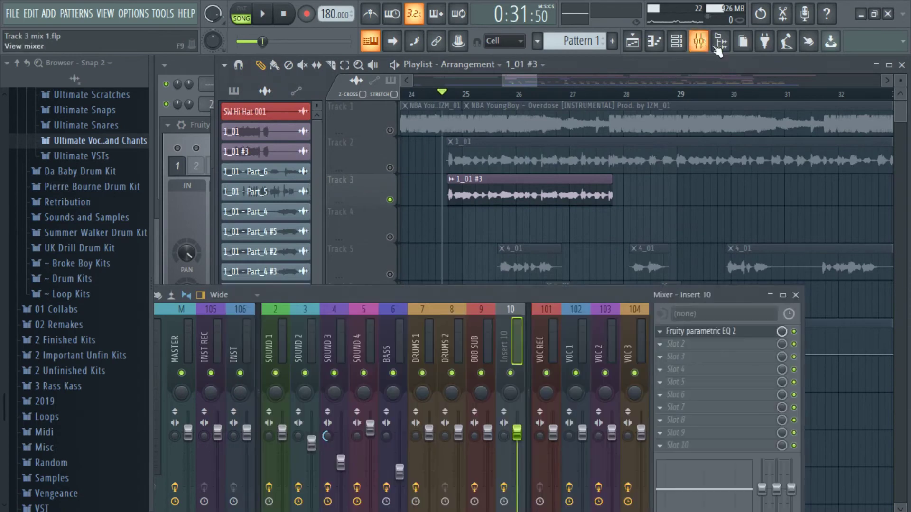
left_click(735, 333)
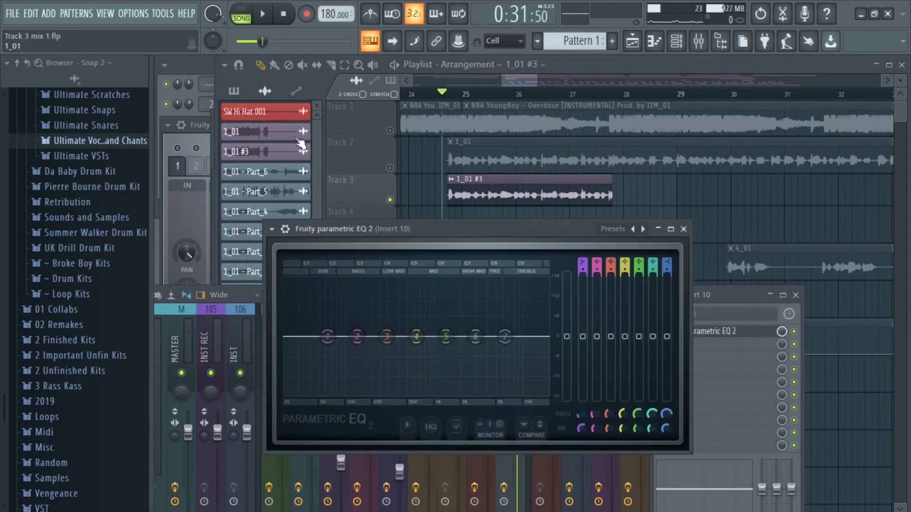
left_click(278, 229)
mouse_move(306, 249)
left_click(475, 236)
left_click_drag(431, 229, 431, 147)
Set the Insert 10 high-pass to about 13139 Hz, boost band 6 about 15.2 dB near 19363 Hz plus band 5 beside it, and audition it
left_click_drag(434, 255, 547, 254)
left_click_drag(292, 255, 533, 255)
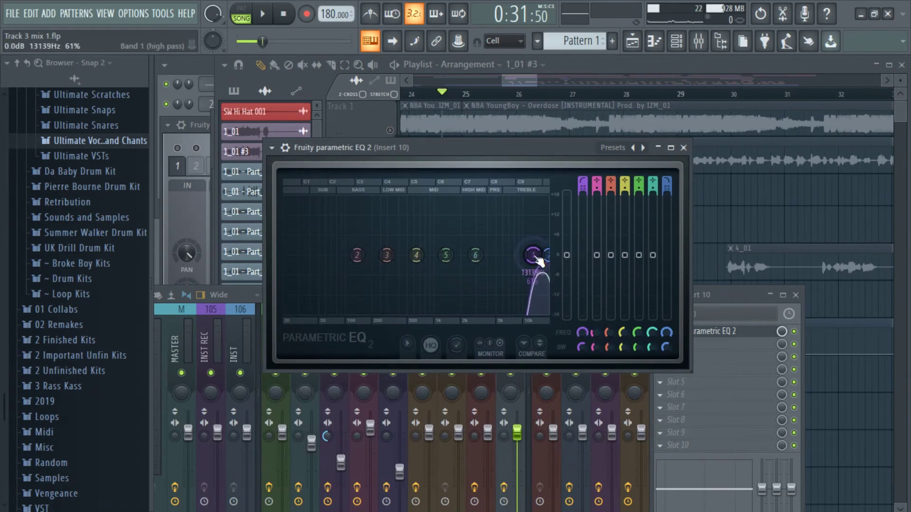
left_click_drag(475, 255, 548, 198)
left_click_drag(445, 255, 547, 203)
key("space")
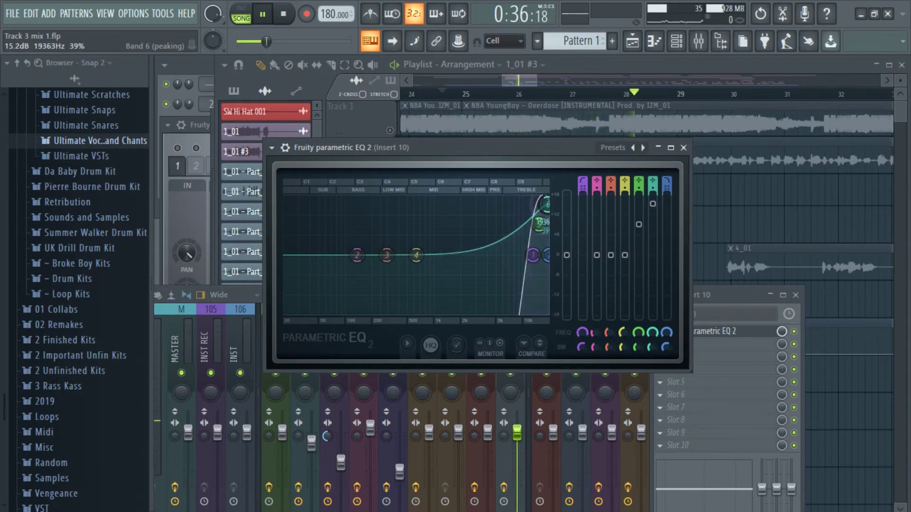
key("space")
Unmute Track 2 and play both vocal layers together
left_click(736, 213)
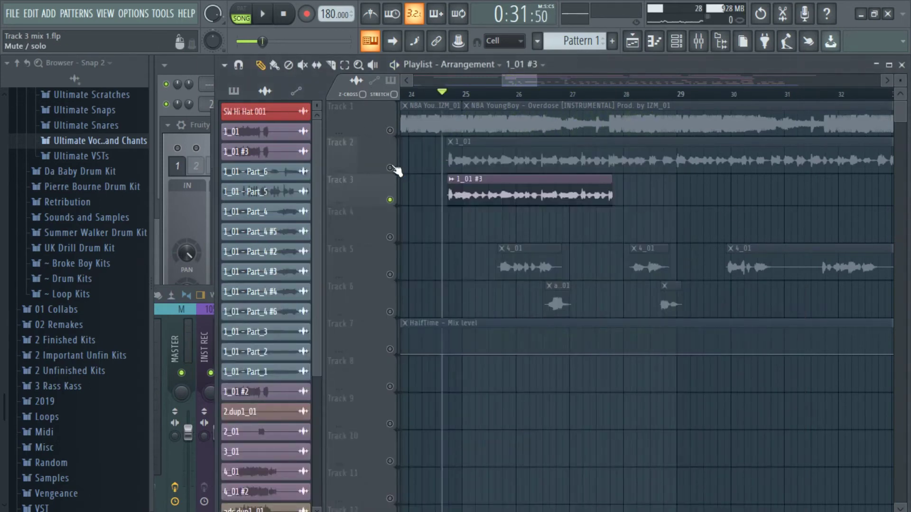
left_click(390, 168)
key("space")
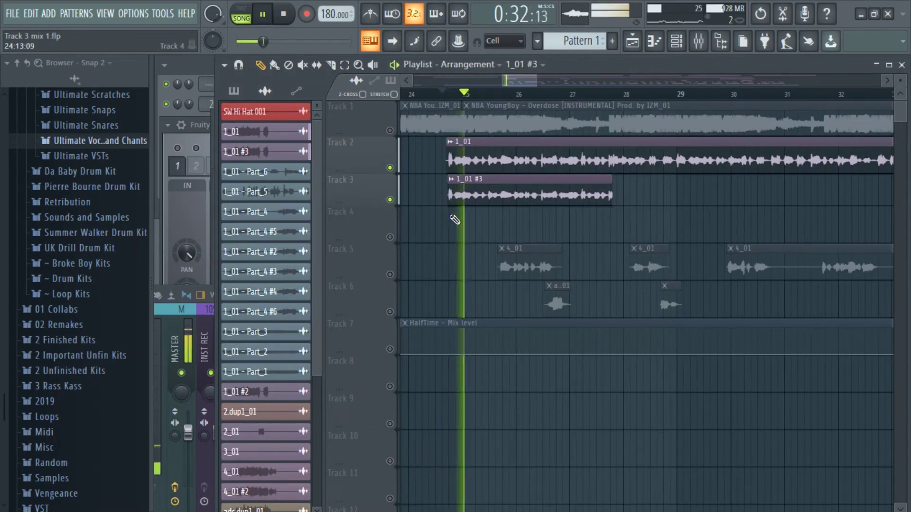
Reposition the mixer higher and lower the Insert 10 fader to slightly below -6 dB while auditioning the layered vocals
left_click(699, 41)
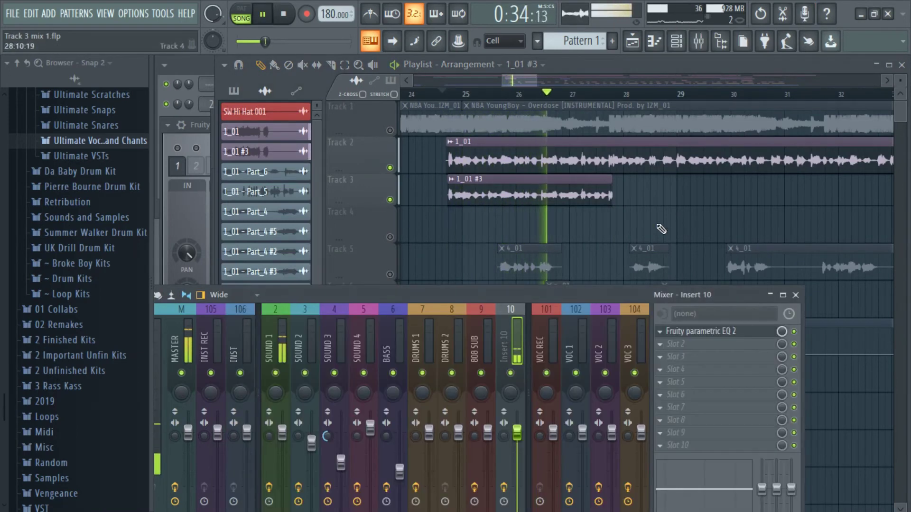
left_click_drag(520, 299, 536, 228)
left_click_drag(533, 361, 536, 383)
key("space")
key("space")
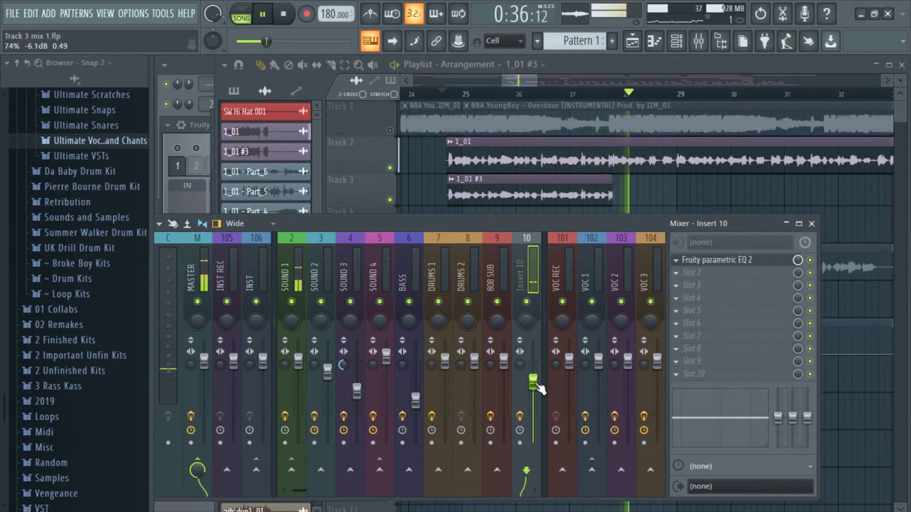
key("space")
key("space")
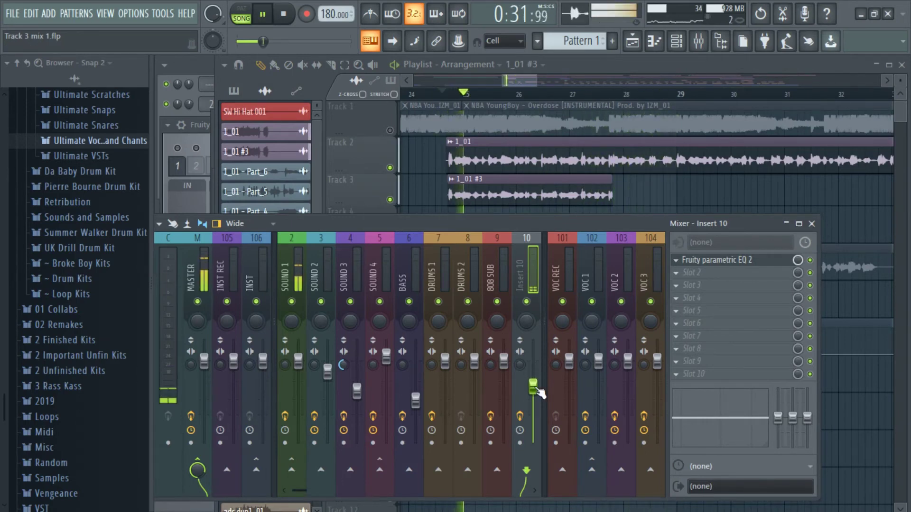
key("space")
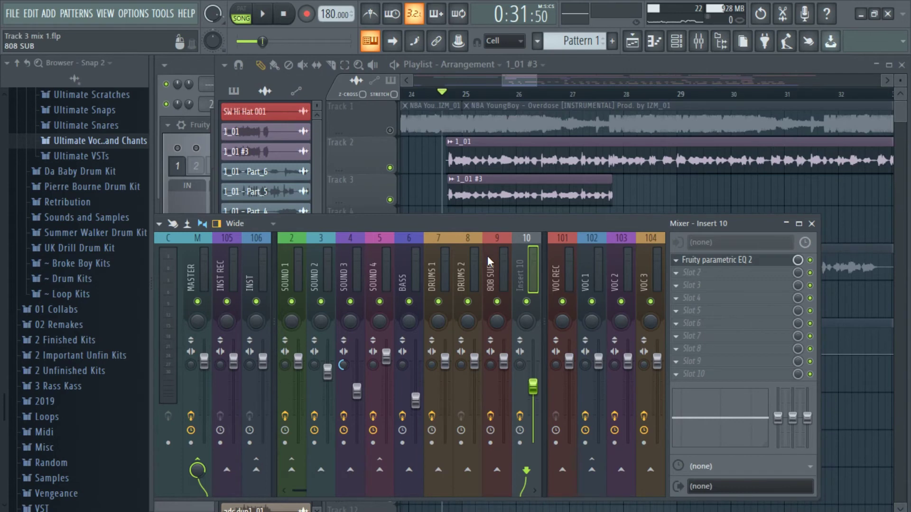
Delete the duplicate vocal clip from Track 3, zoom the playlist out slightly, and bring the mixer back up
key("F9")
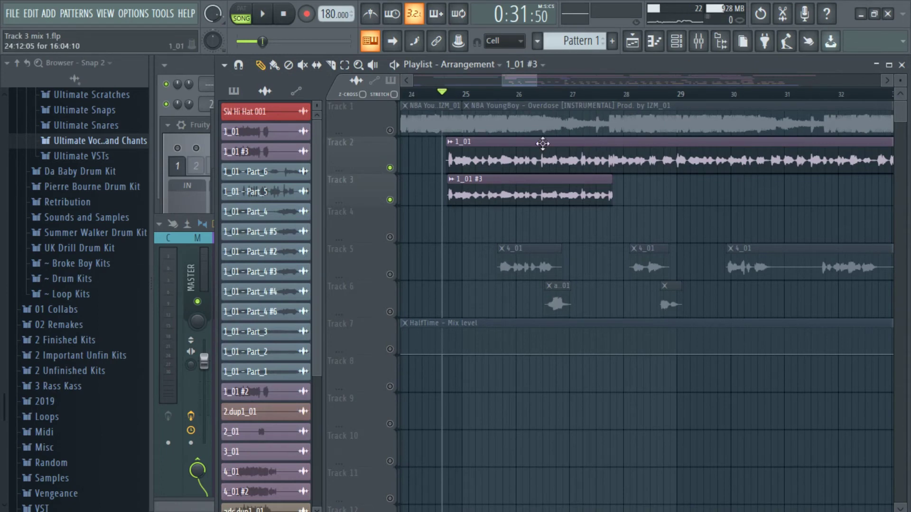
right_click(541, 194)
mouse_move(538, 80)
left_mouse_down()
mouse_move(564, 80)
mouse_move(542, 81)
left_mouse_up()
left_click(702, 44)
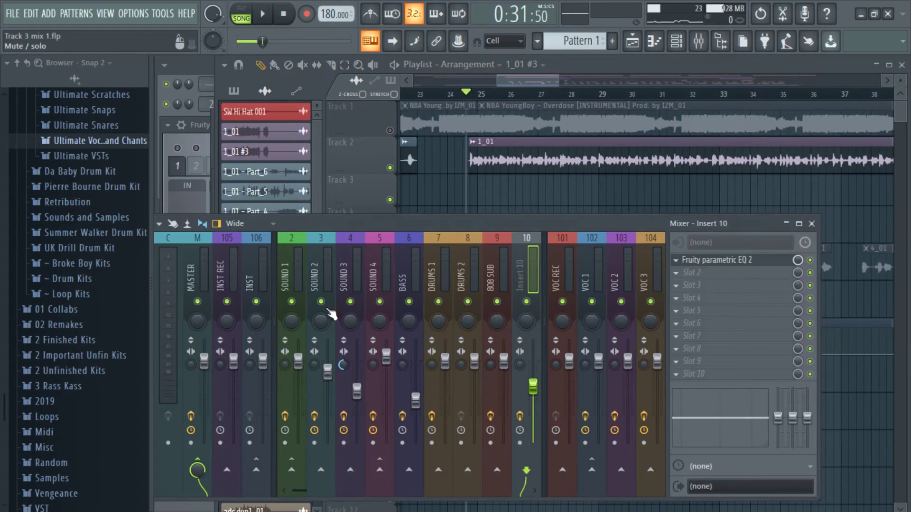
Examine the high-frequency boost around band 3 in the first Fruity Parametric EQ 2 on SOUND 1
scroll(394, 254, "up", 8)
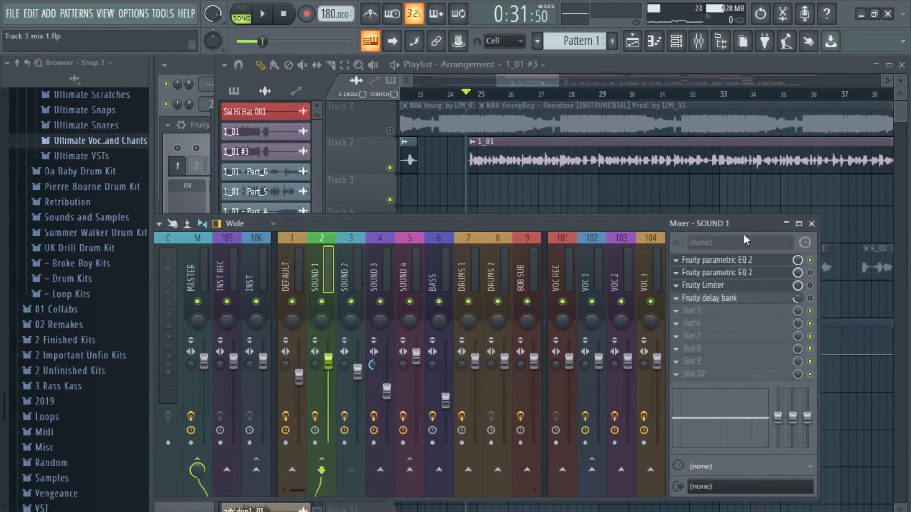
left_click(733, 260)
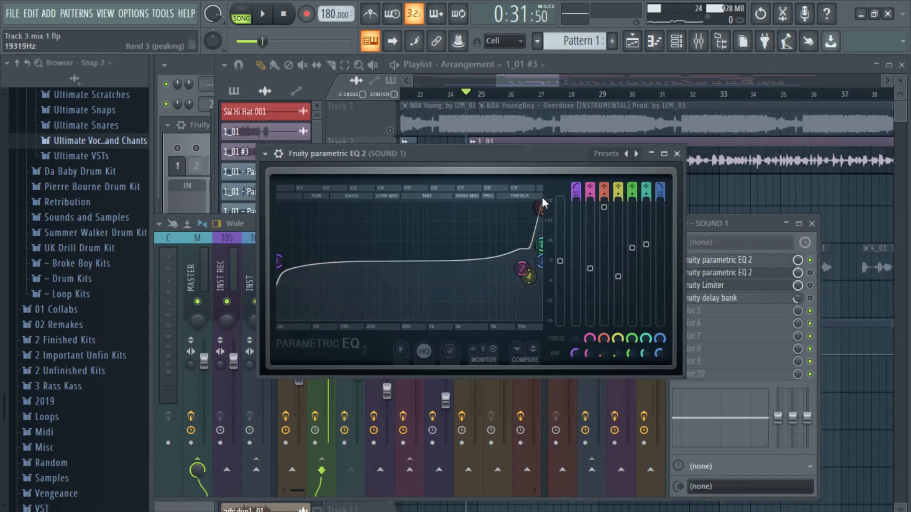
left_click_drag(541, 207, 543, 217)
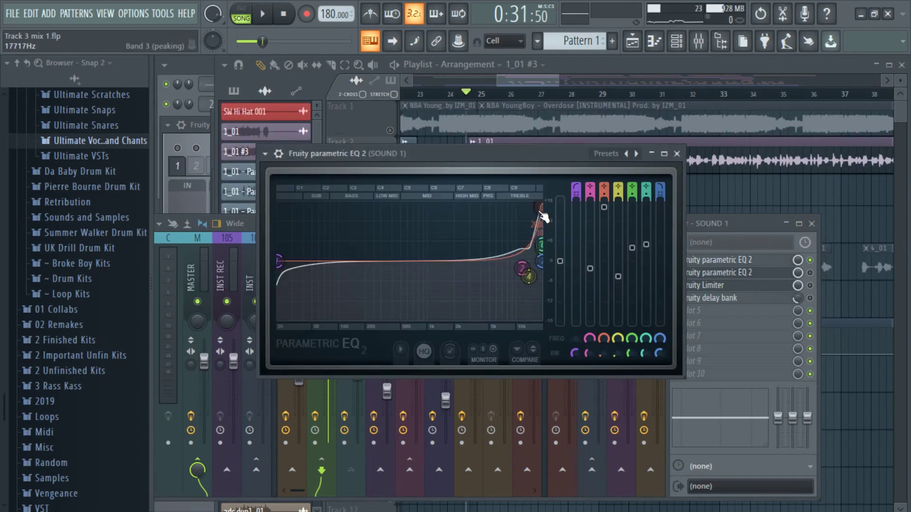
left_click(798, 284)
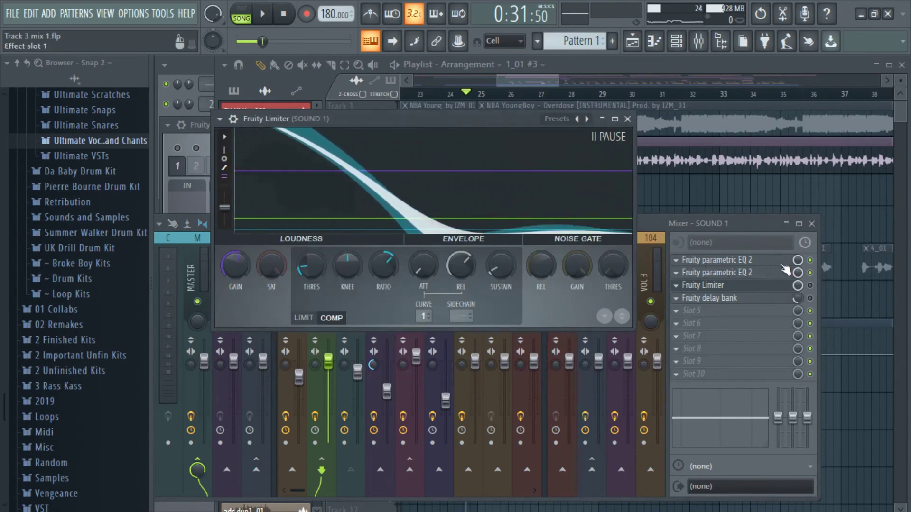
right_click(684, 193)
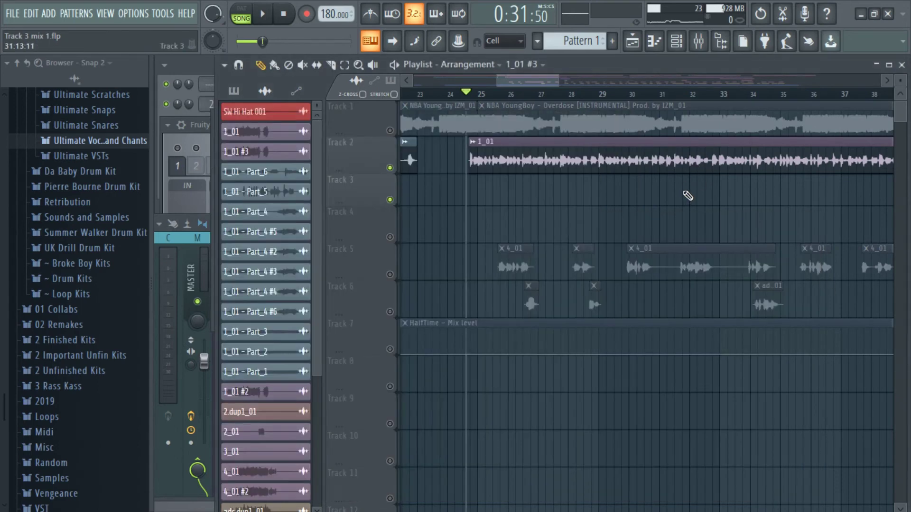
left_click(698, 41)
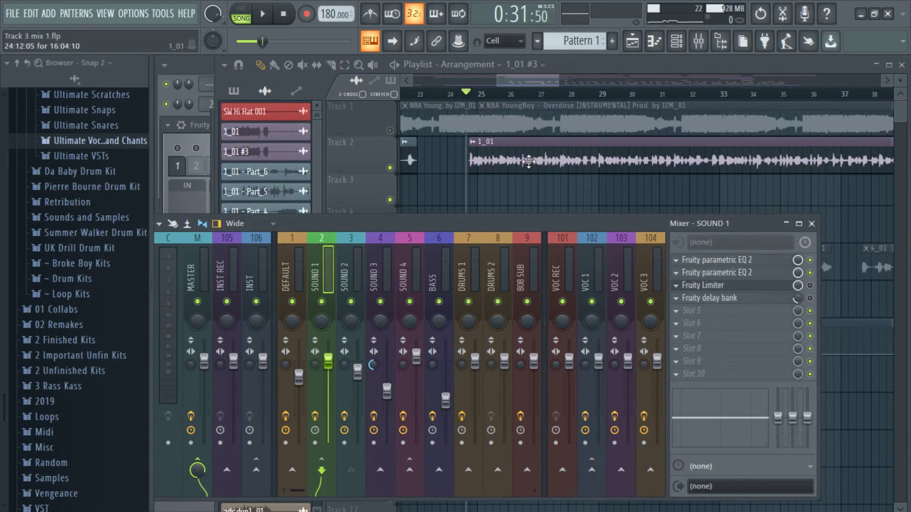
right_click(497, 195)
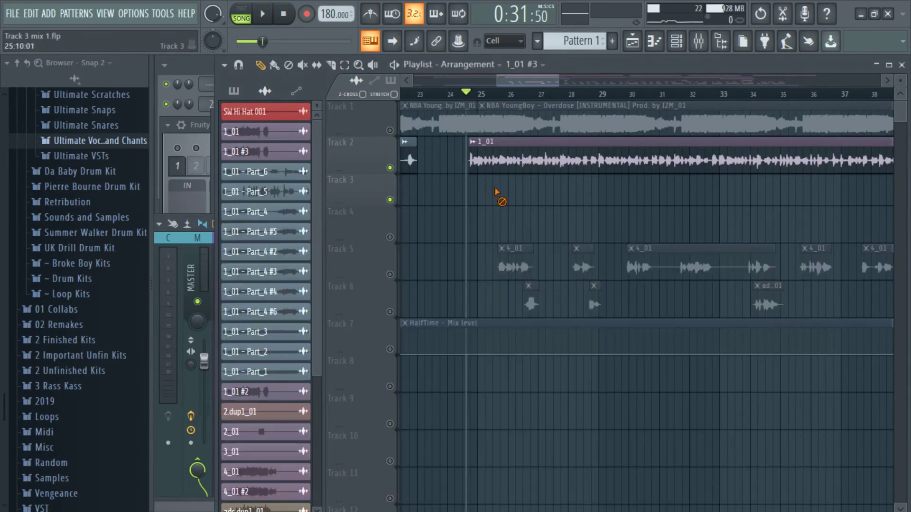
double_click(696, 51)
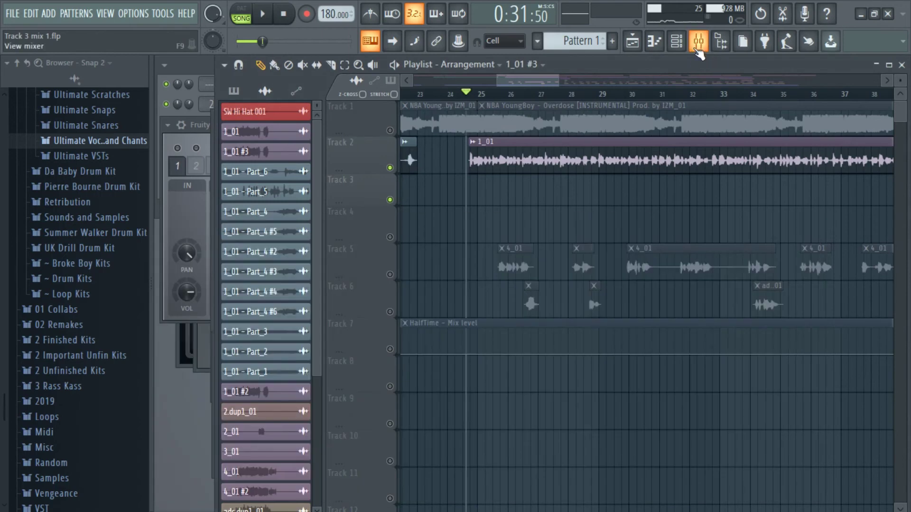
left_click(700, 46)
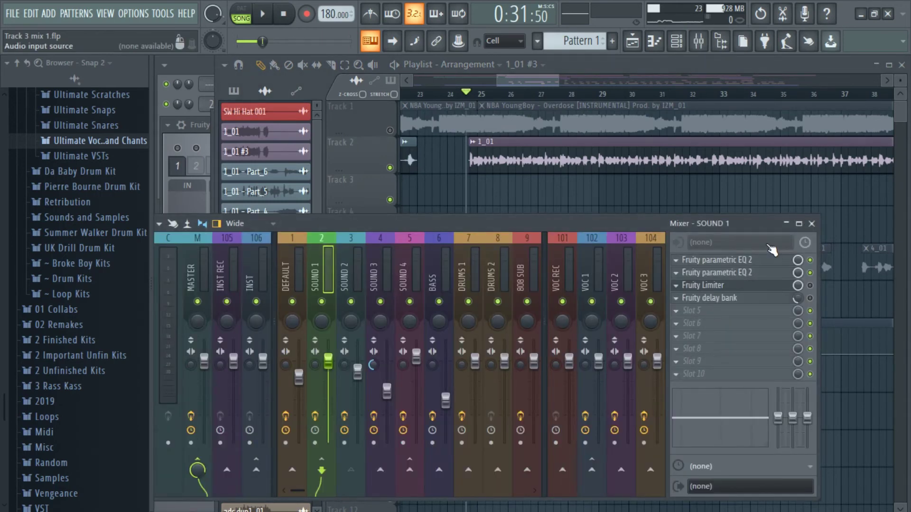
left_click(787, 273)
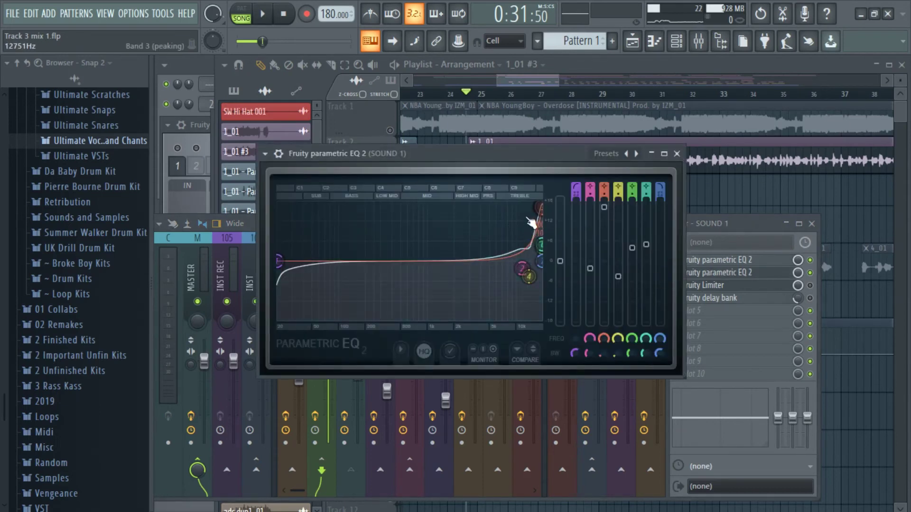
left_click(719, 227)
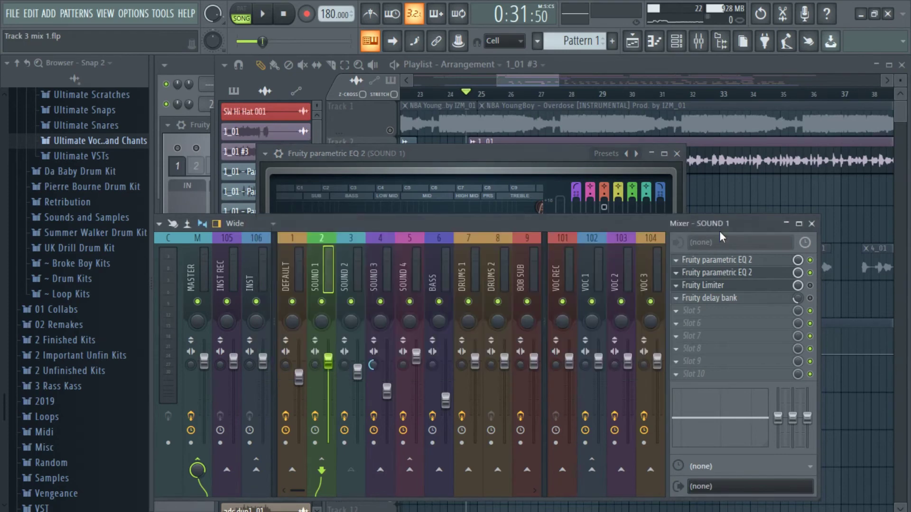
left_click(765, 288)
left_click(766, 288)
left_click(766, 287)
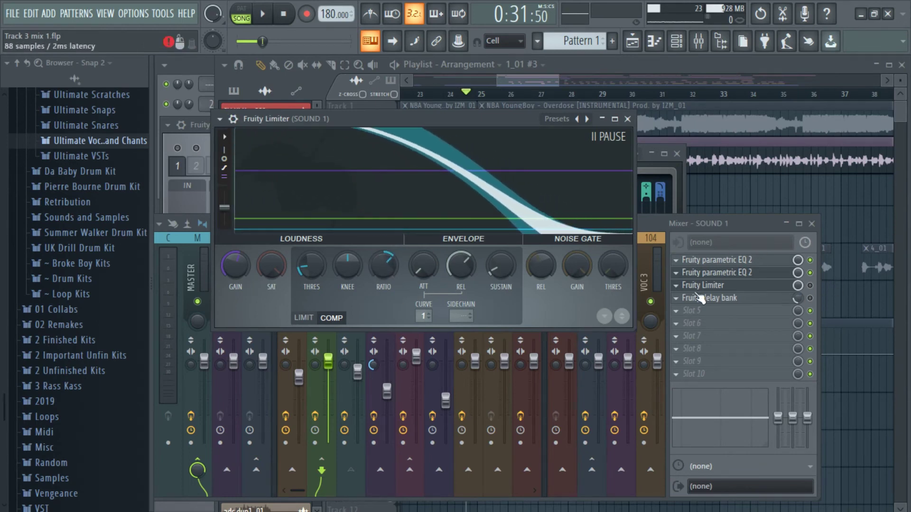
left_click(676, 285)
mouse_move(716, 209)
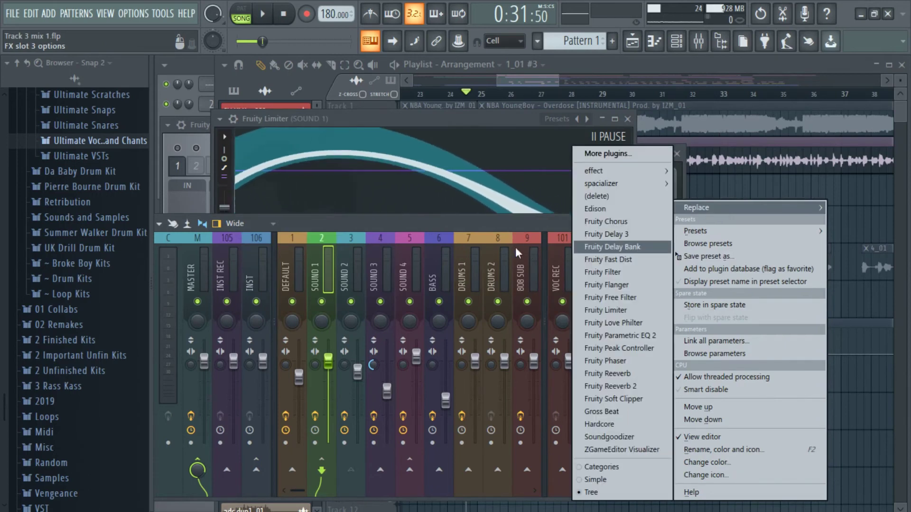
left_click(617, 191)
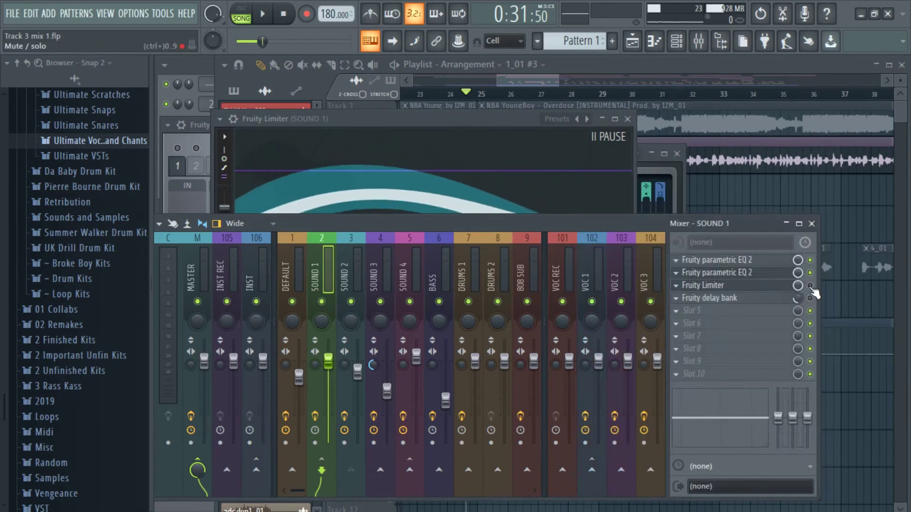
Add another Fruity Limiter to slot 5 of SOUND 1 in compressor mode and reposition its window
left_click(683, 311)
mouse_move(692, 225)
left_click(630, 312)
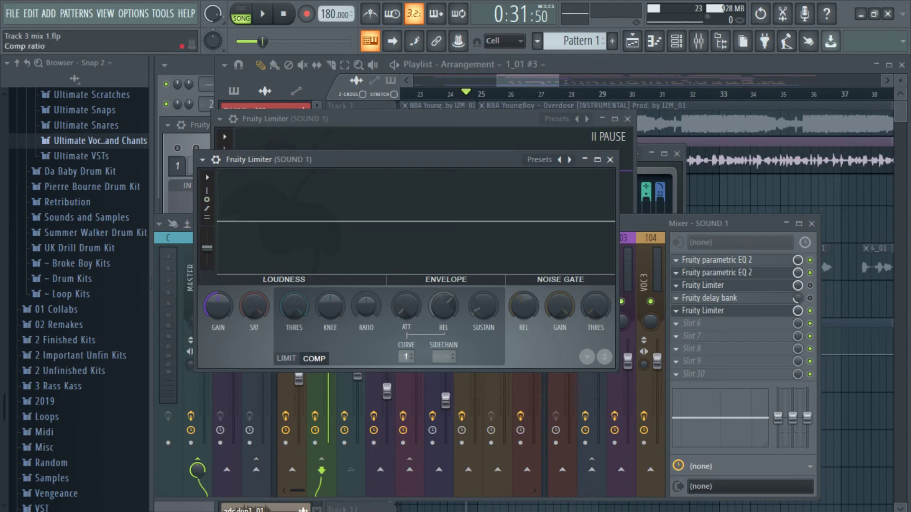
left_click_drag(341, 160, 332, 149)
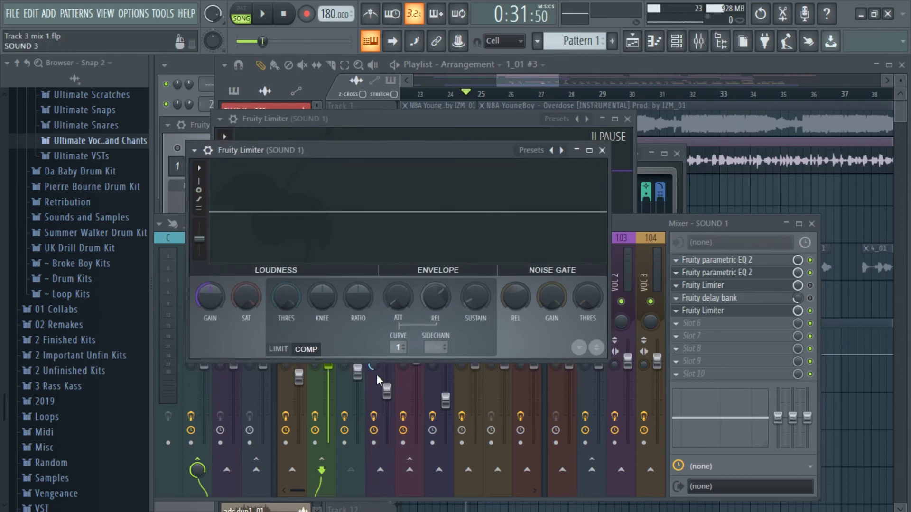
Raise the compression ratio on the new Fruity Limiter and shift its window slightly out of the way
left_click(353, 308)
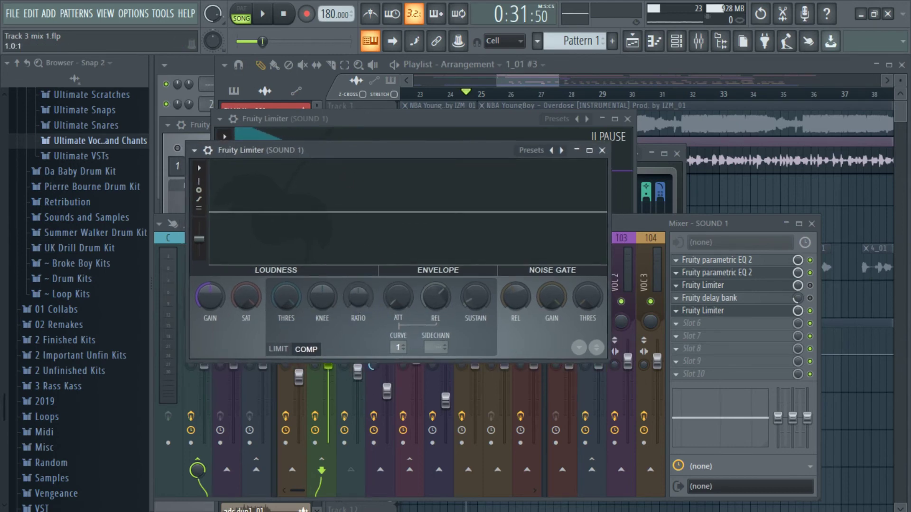
left_click_drag(353, 303, 353, 307)
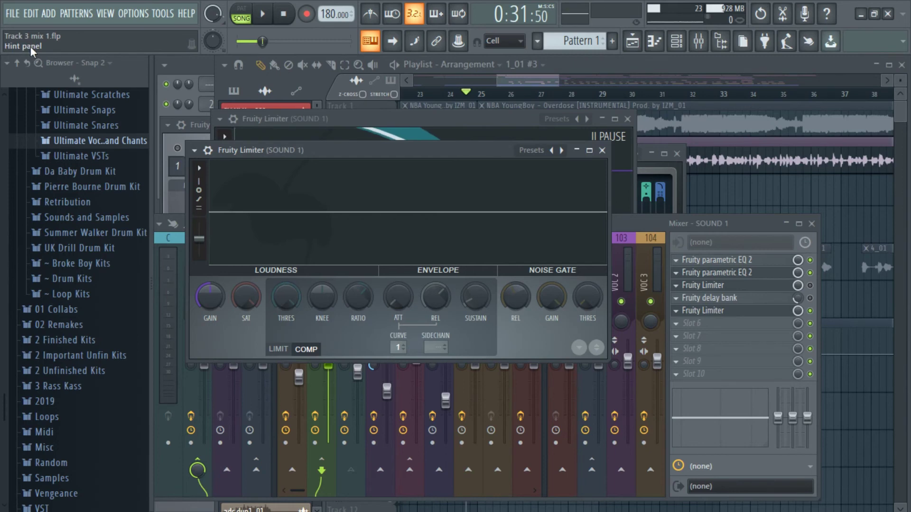
left_click_drag(358, 298, 358, 294)
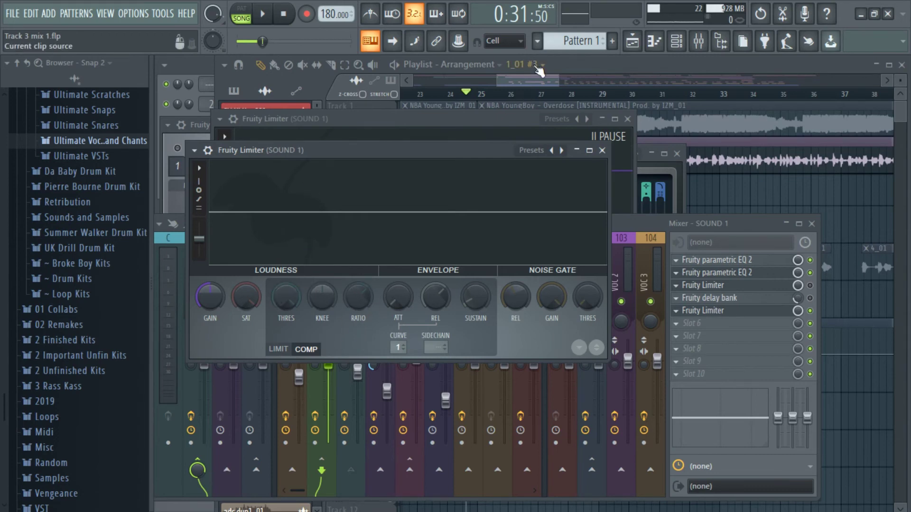
left_click_drag(512, 151, 500, 139)
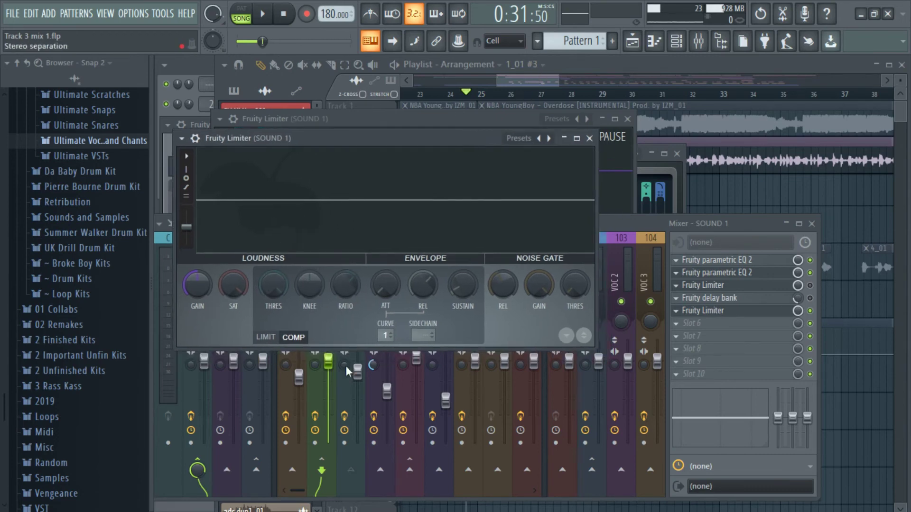
Lower the new limiter's compressor threshold to about -25 dB while auditioning the vocal
key("space")
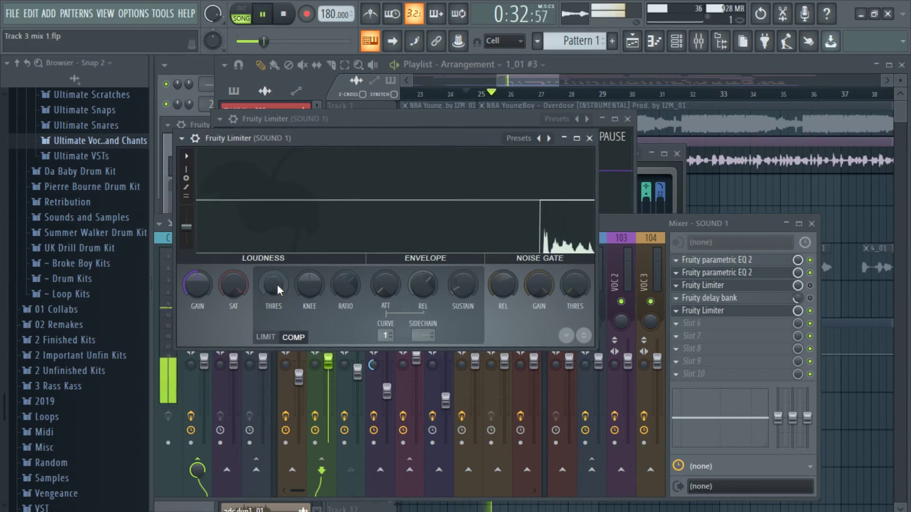
key("space")
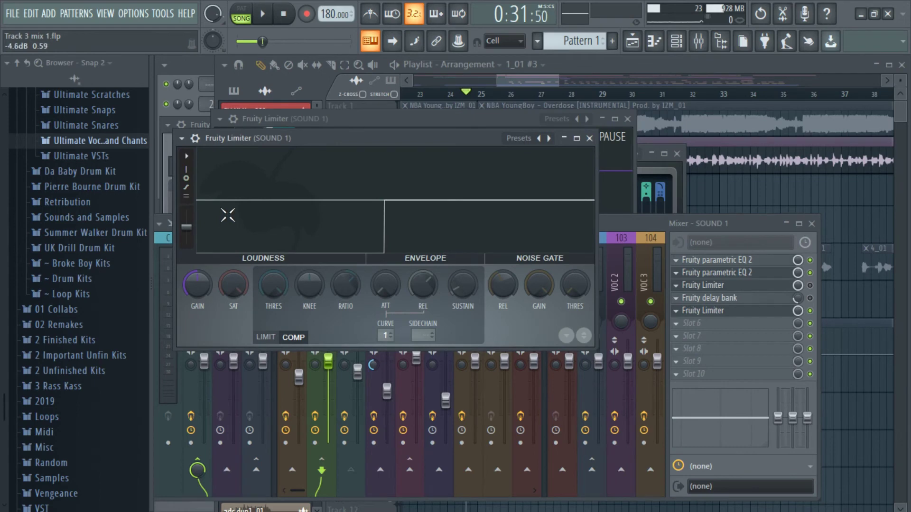
key("space")
left_click_drag(287, 283, 276, 331)
key("space")
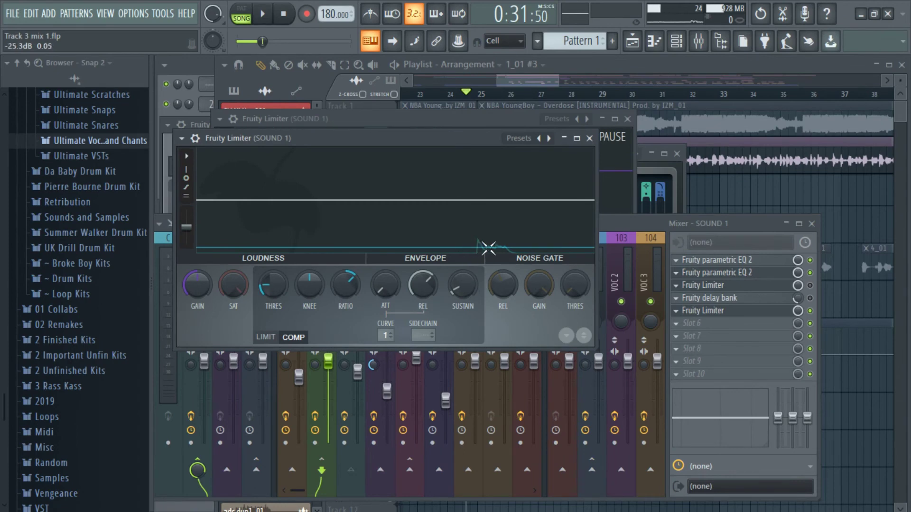
key("space")
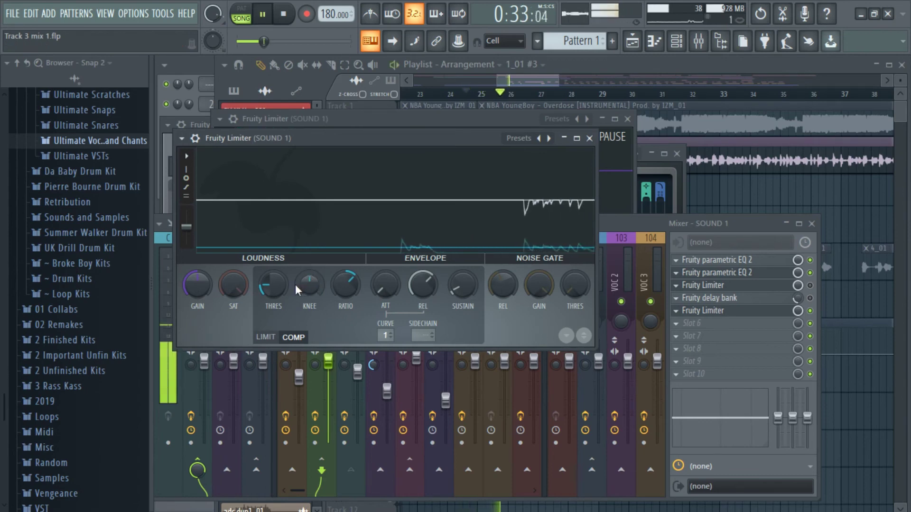
left_click_drag(279, 283, 279, 287)
key("space")
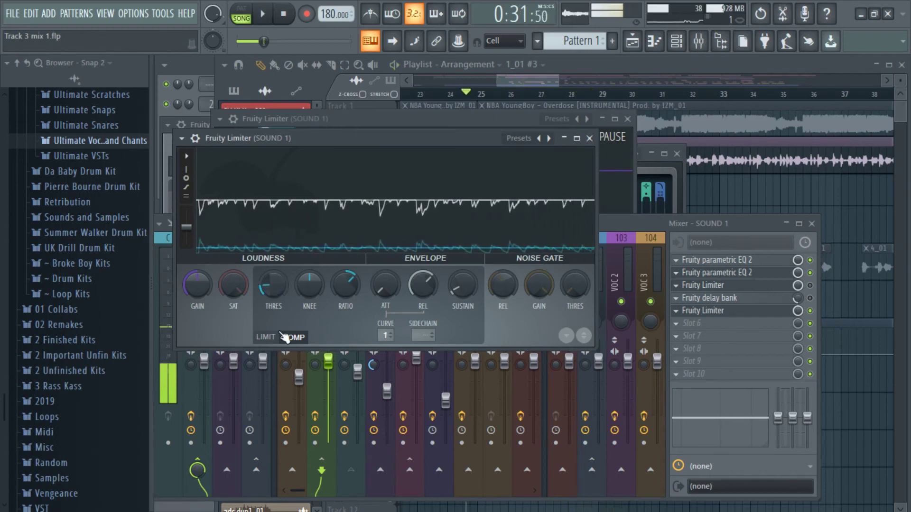
Switch the new Fruity Limiter to limiting mode and try lower and higher ceiling settings, including about -18.3 dB
left_click(284, 334)
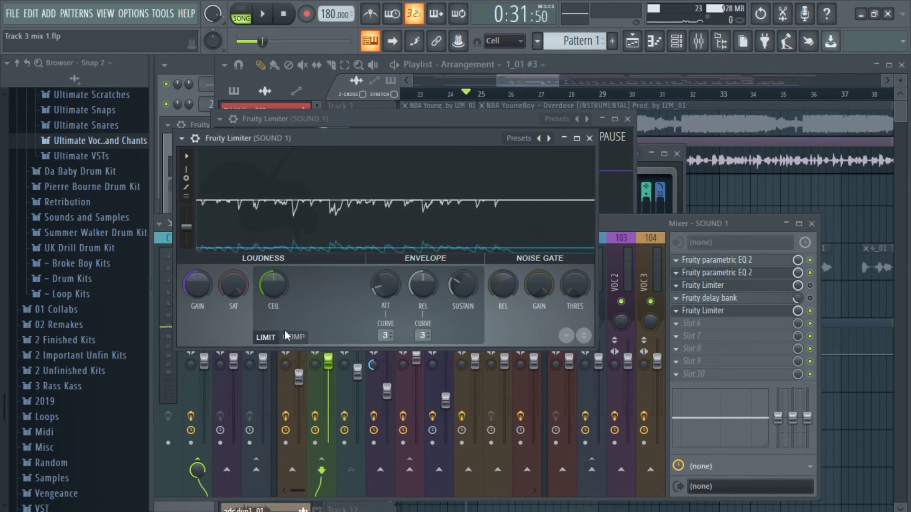
left_click_drag(272, 272, 271, 316)
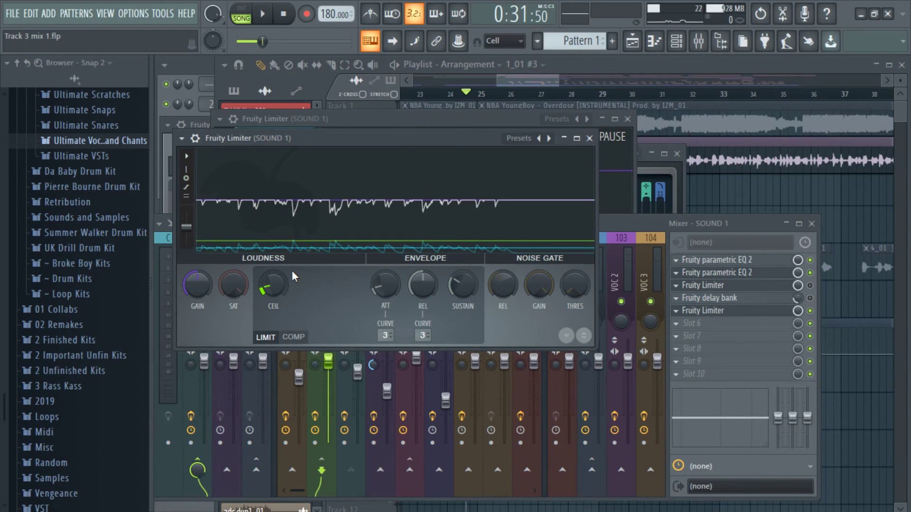
left_click_drag(293, 272, 288, 156)
left_click_drag(273, 284, 274, 313)
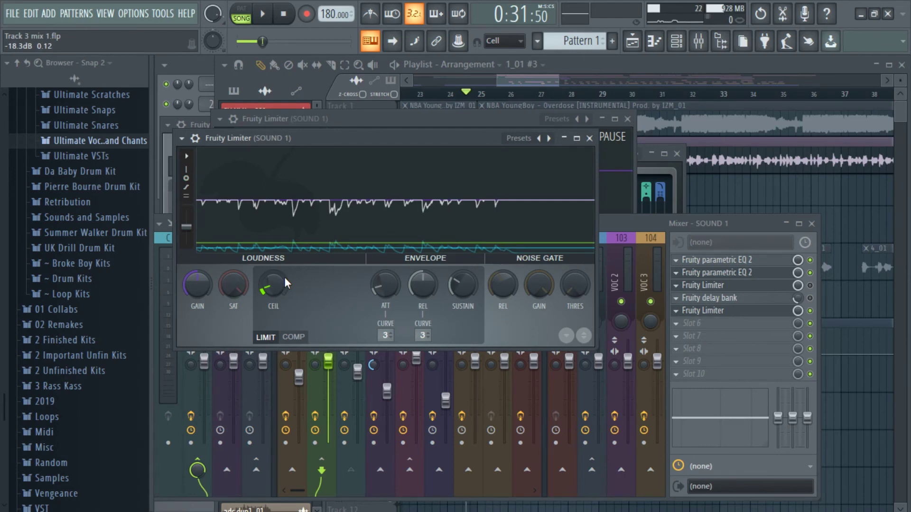
left_click_drag(277, 283, 277, 247)
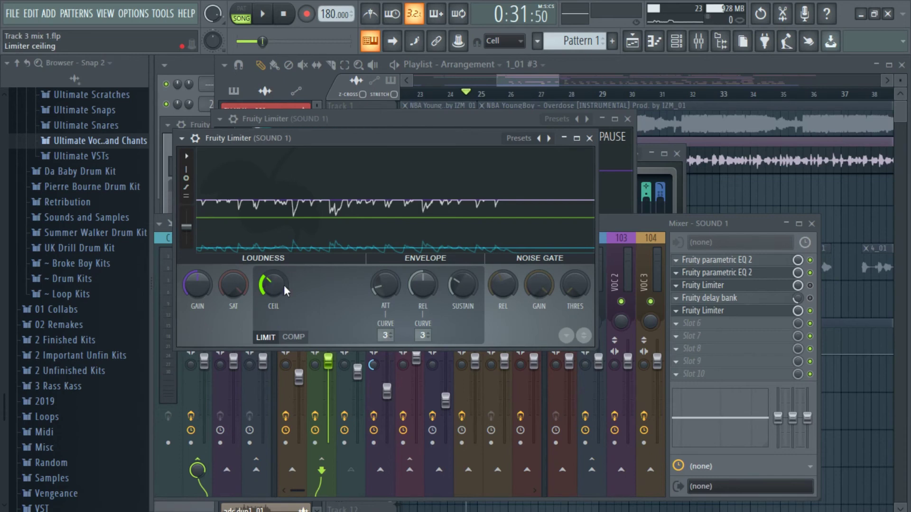
Lower the limiter ceiling to about -24.2 dB during playback to hear heavy limiting on the vocal
key("space")
left_click_drag(275, 284, 274, 328)
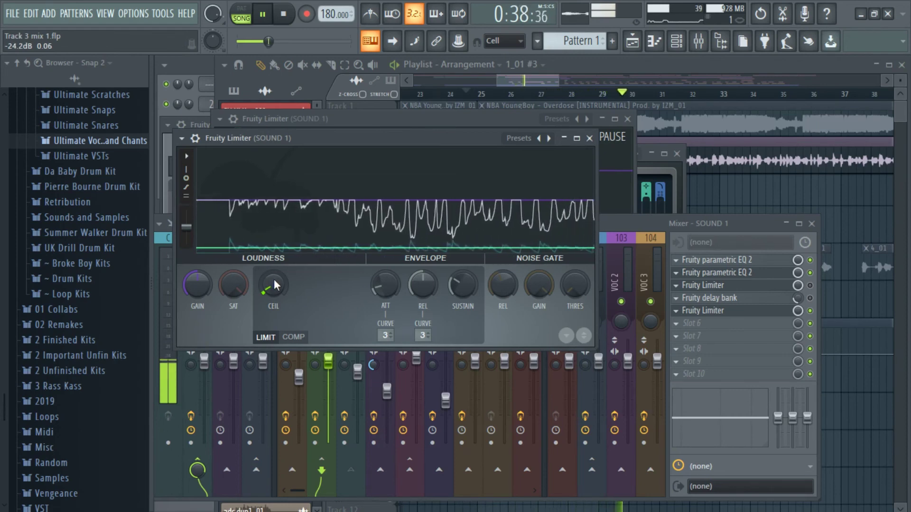
key("space")
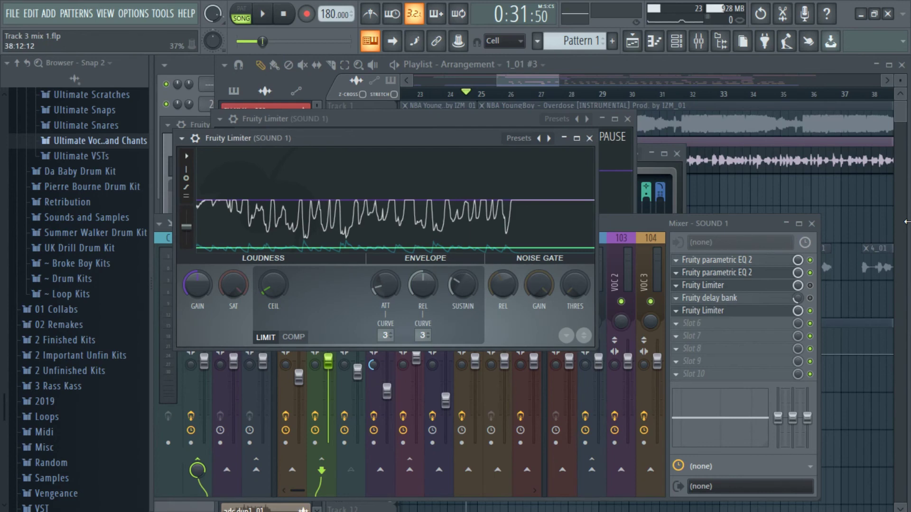
Raise the limiter's ceiling to about -16.9 dB while auditioning the vocal
key("space")
left_click_drag(279, 281, 279, 270)
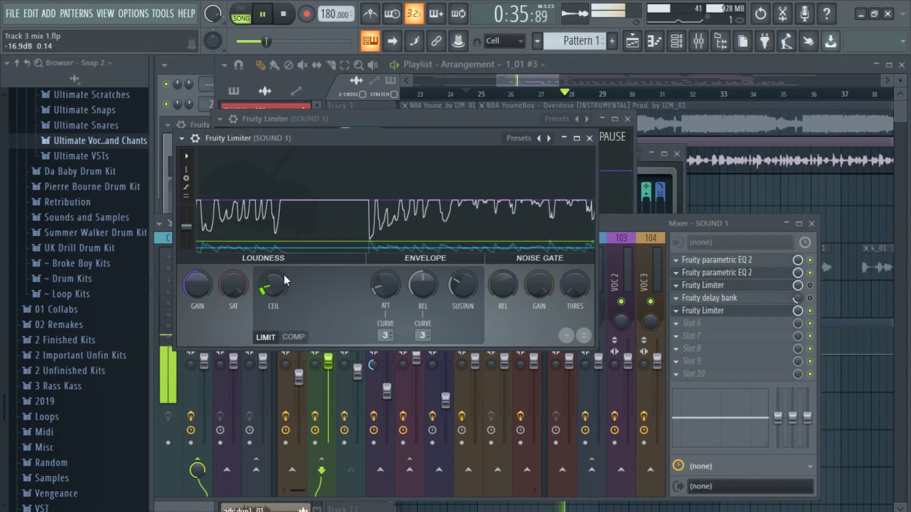
key("space")
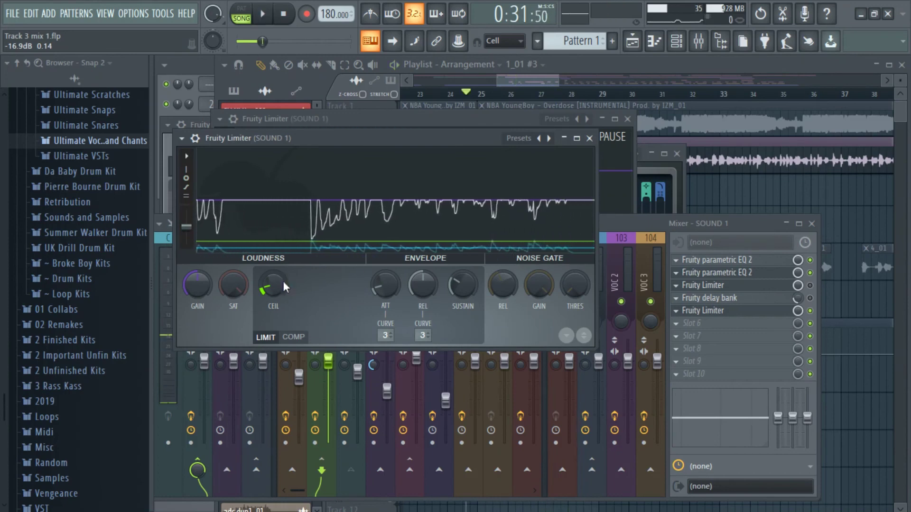
Set the limiter's gain to about 3.1 dB and compare the vocal with the limiter bypassed and enabled during playback
left_click_drag(197, 285, 197, 278)
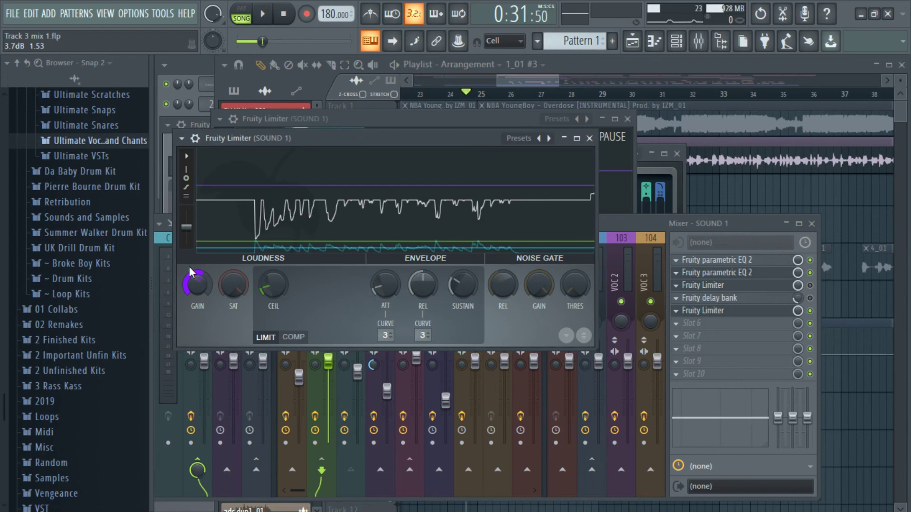
key("space")
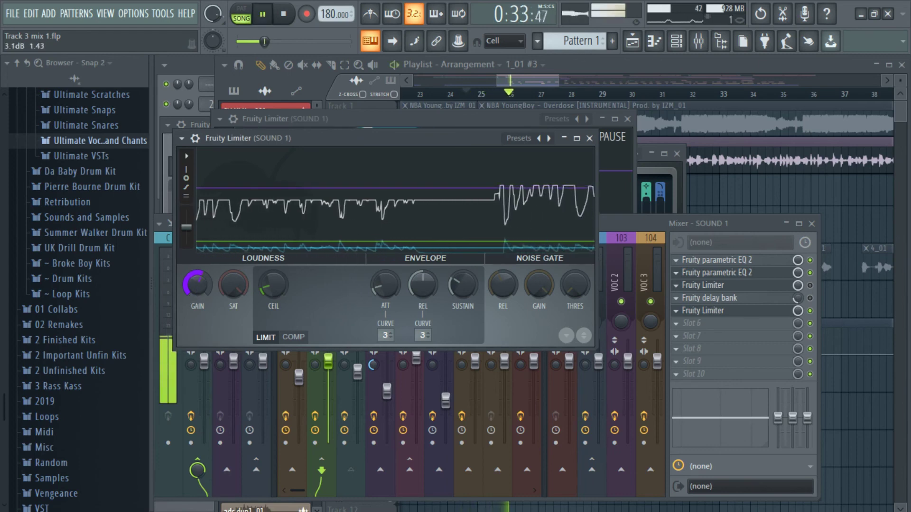
left_click(810, 311)
left_click(811, 311)
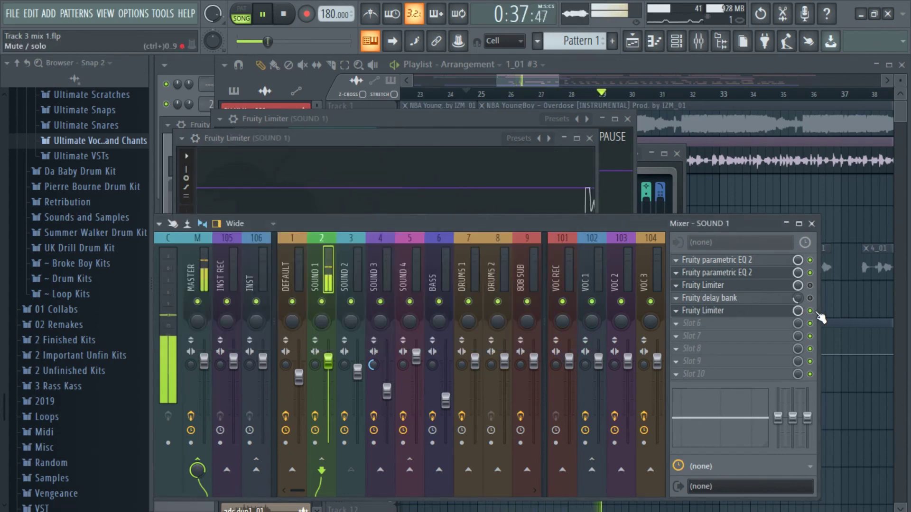
key("space")
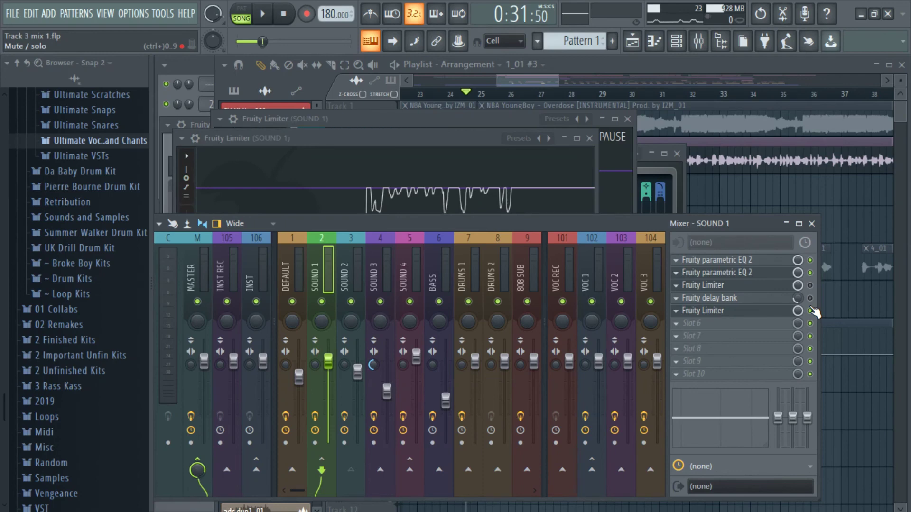
Unmute all playlist tracks so the vocal is heard with the beat, and show the mixer again
left_click_drag(694, 224, 711, 198)
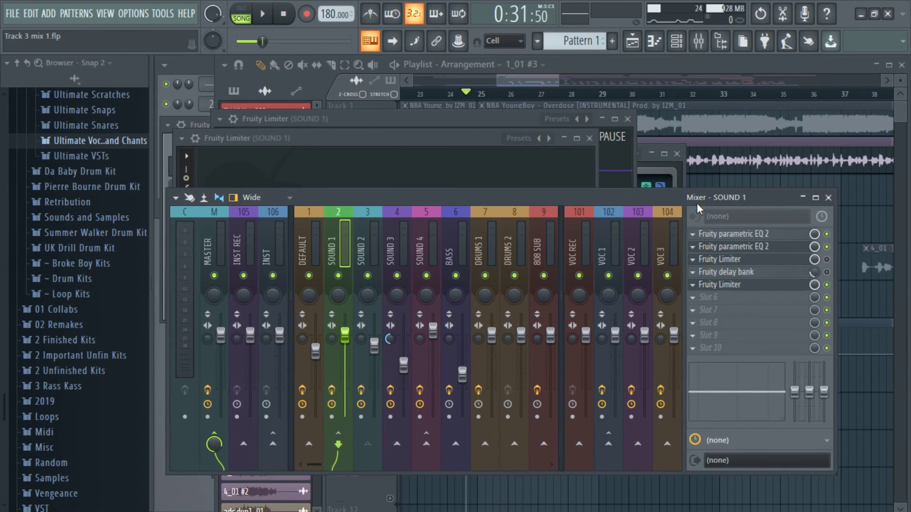
left_click_drag(560, 81, 584, 81)
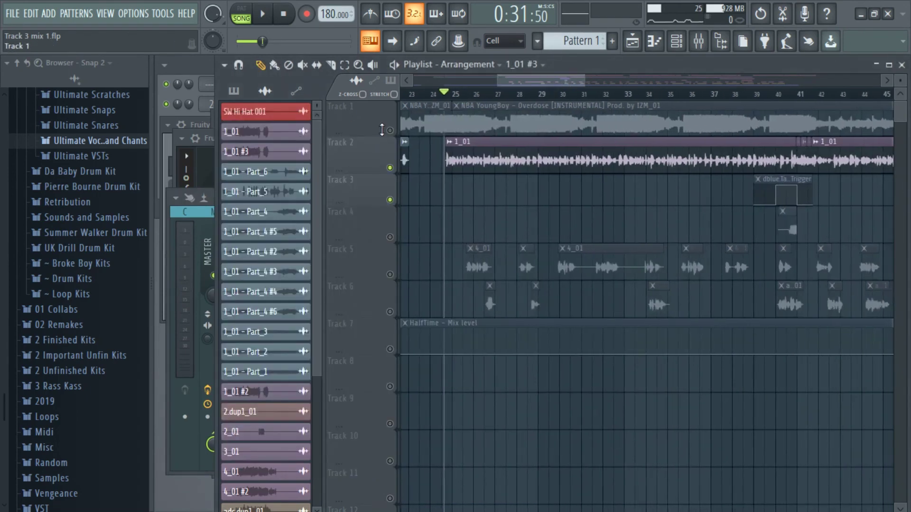
left_click(390, 130)
right_click(390, 131)
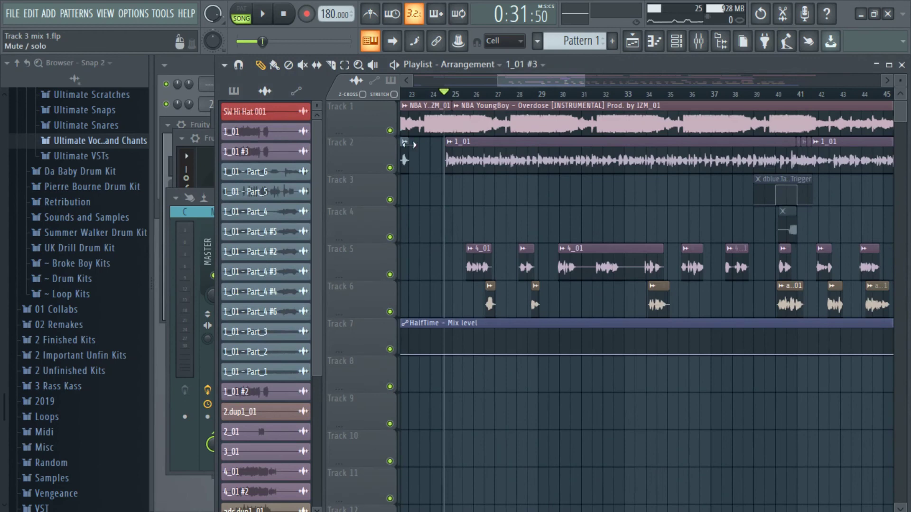
left_click(675, 41)
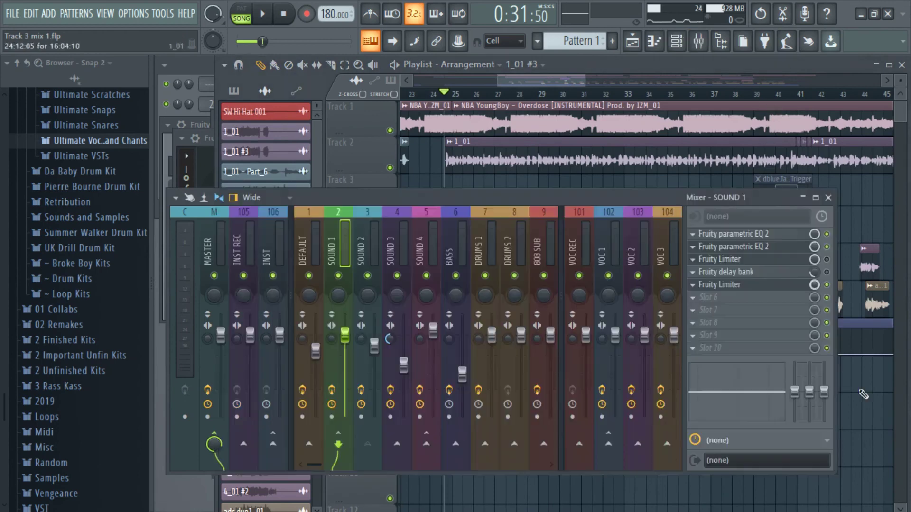
Examine the Fruity delay bank on SOUND 1 and the channel settings of the 1_01 vocal clip
left_click(788, 281)
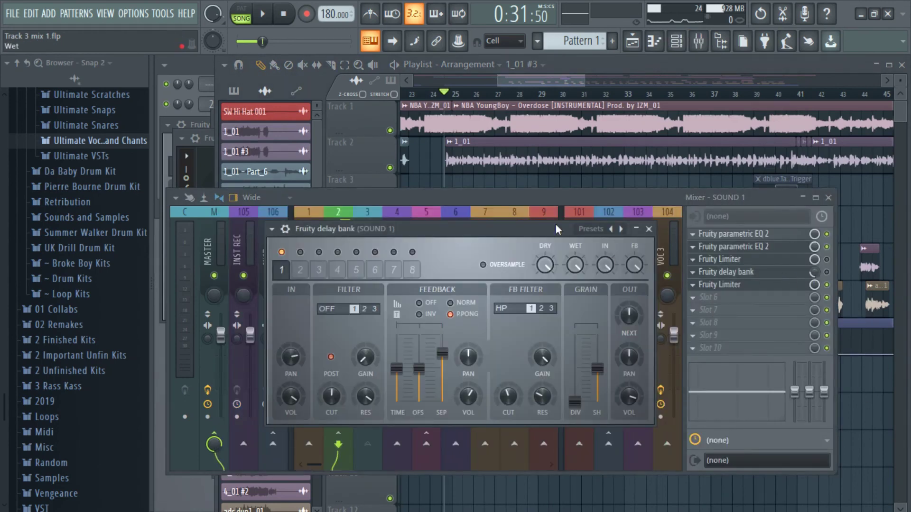
left_click_drag(561, 198, 578, 207)
left_click_drag(584, 80, 619, 90)
double_click(442, 164)
left_click(705, 43)
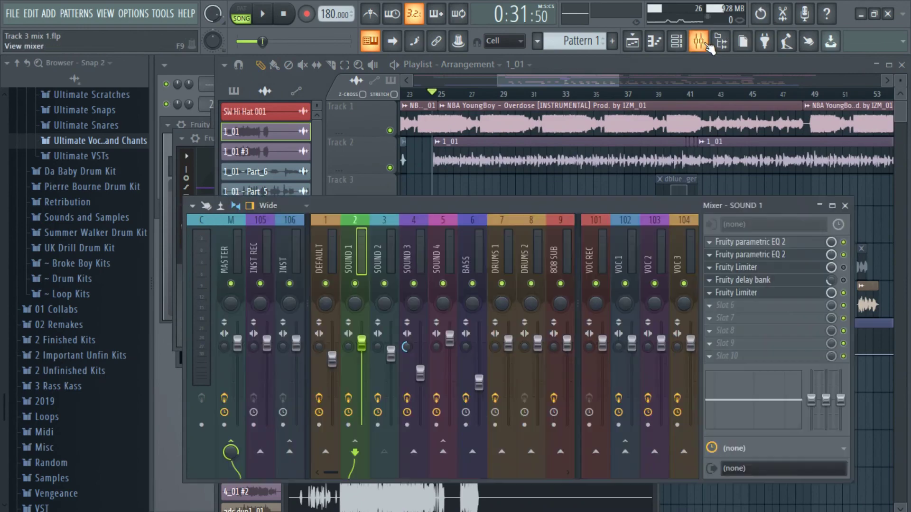
left_click(704, 44)
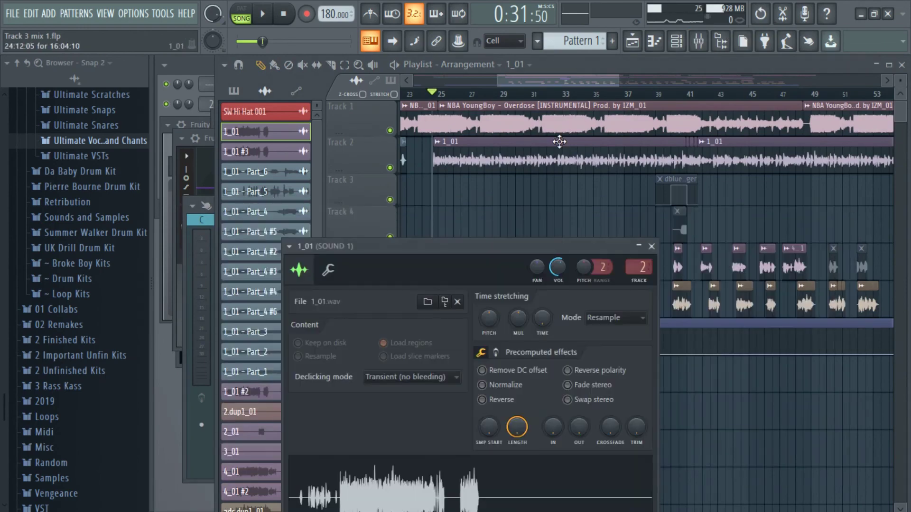
left_click(705, 44)
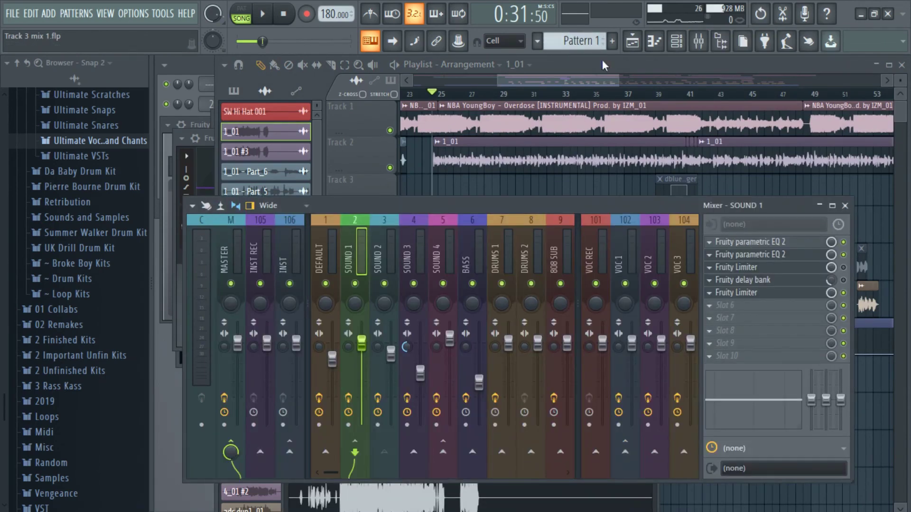
Bypass the last Fruity Limiter on SOUND 1, enable the first limiter and the delay bank, and audition the full mix
left_click_drag(617, 83, 541, 83)
key("space")
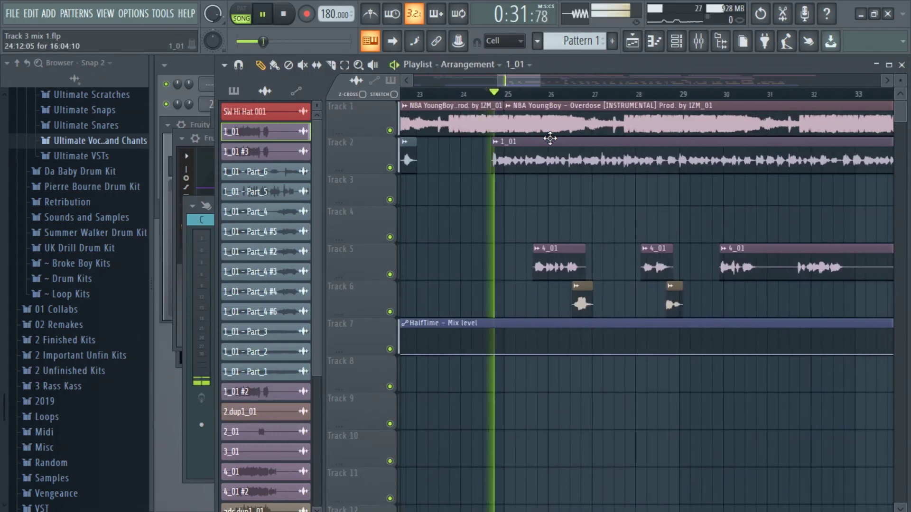
key("space")
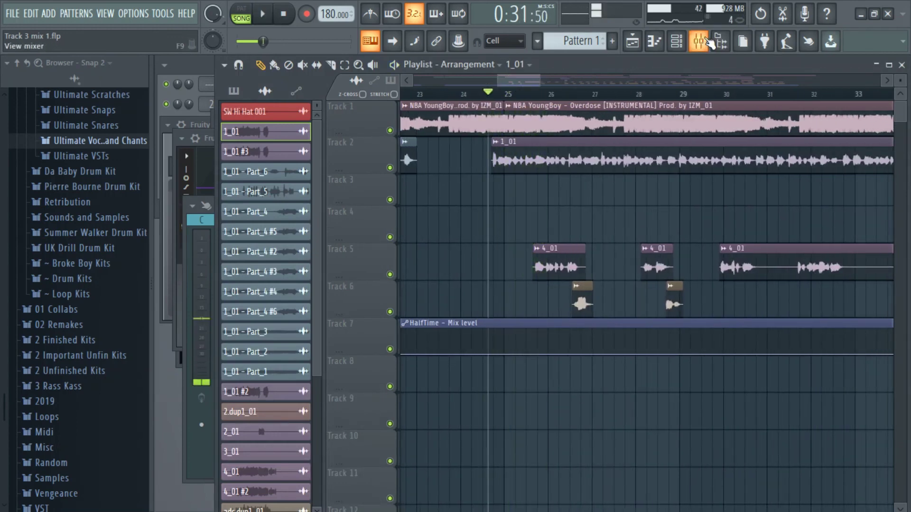
left_click(698, 41)
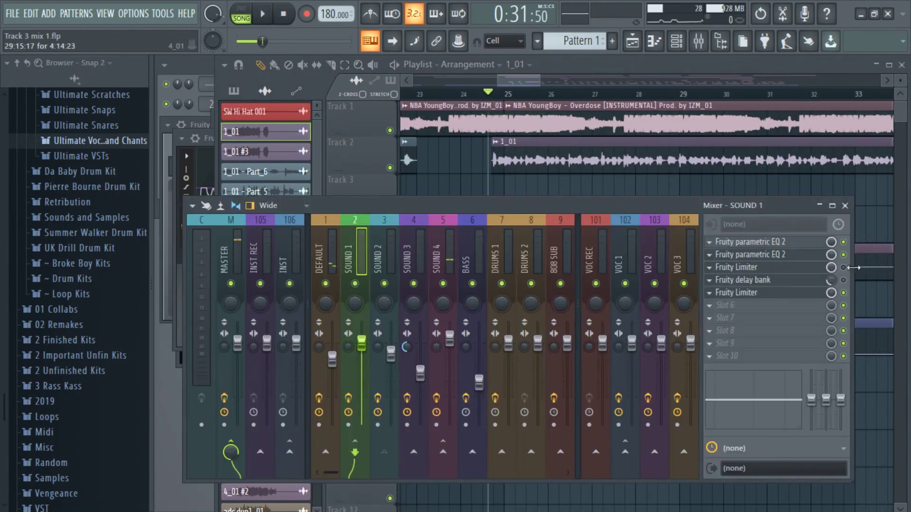
left_click(844, 293)
key("space")
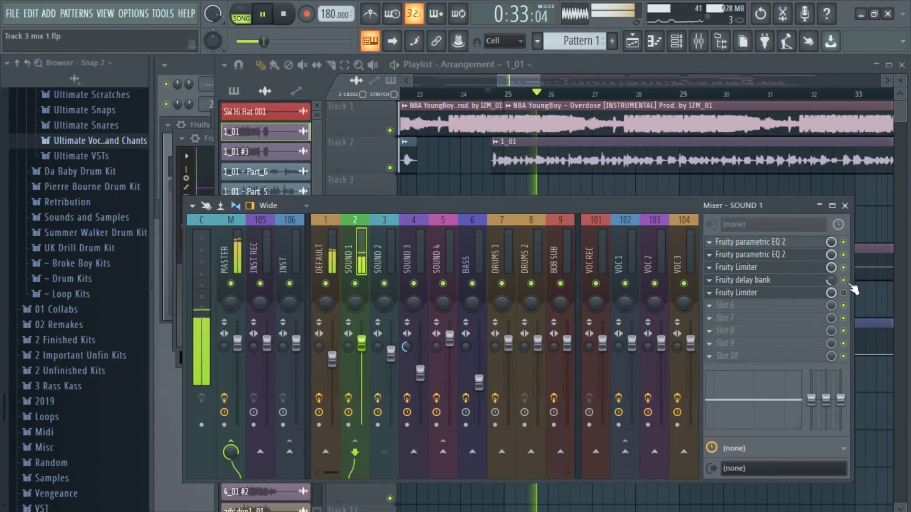
key("space")
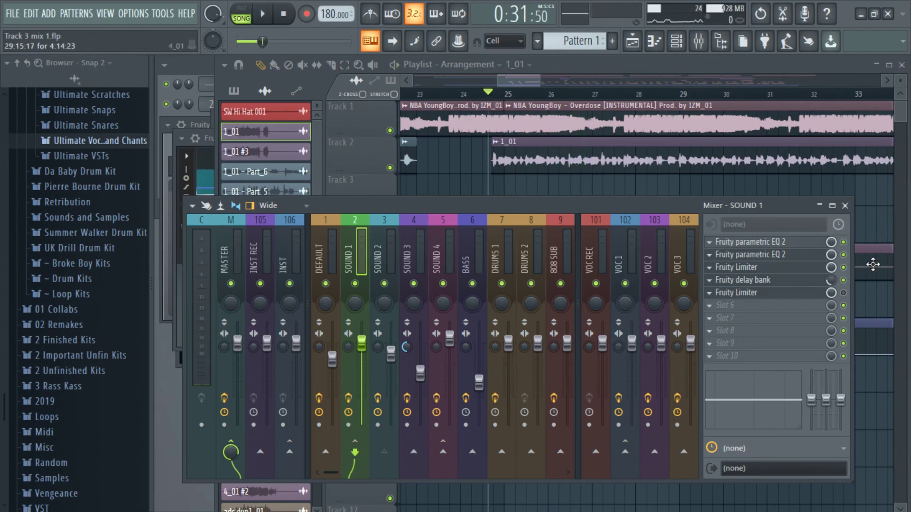
Solo Track 5, switch the solo to the ad-libs on Track 6, and start playback near bar 26
left_click_drag(541, 81, 559, 82)
right_click(489, 195)
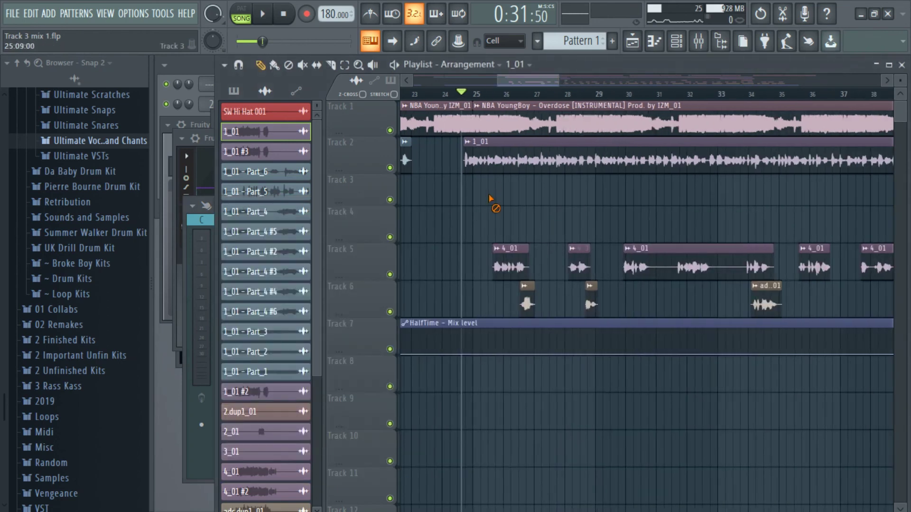
right_click(390, 275)
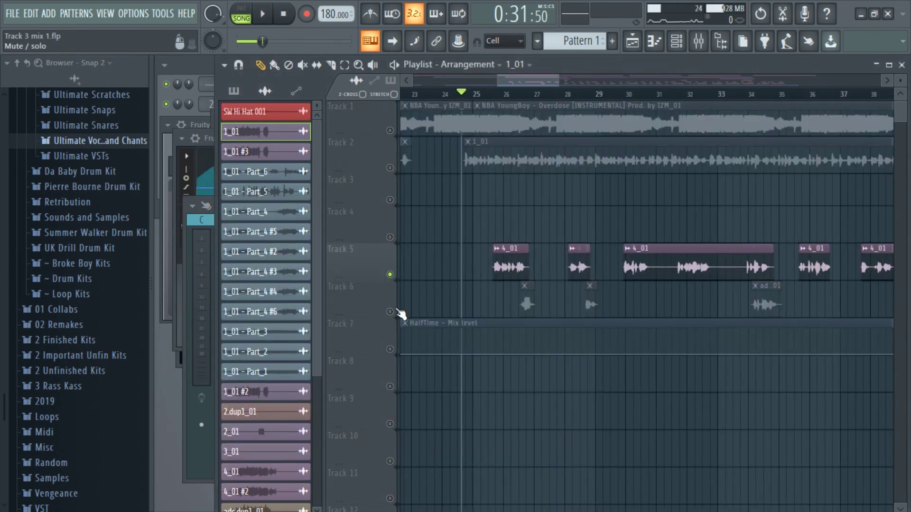
right_click(389, 312)
left_click(518, 96)
key("space")
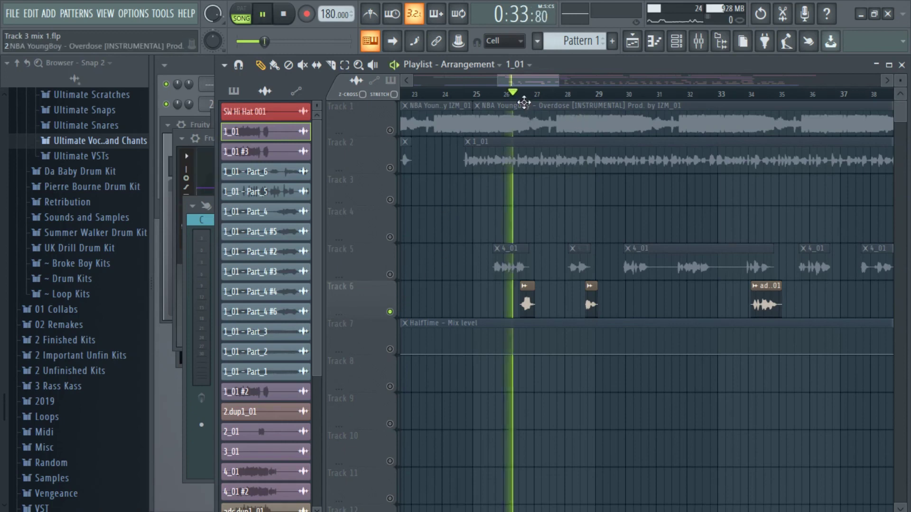
Audition further ad-lib clips on Track 6 from around bars 34 and 39
left_click_drag(550, 81, 565, 82)
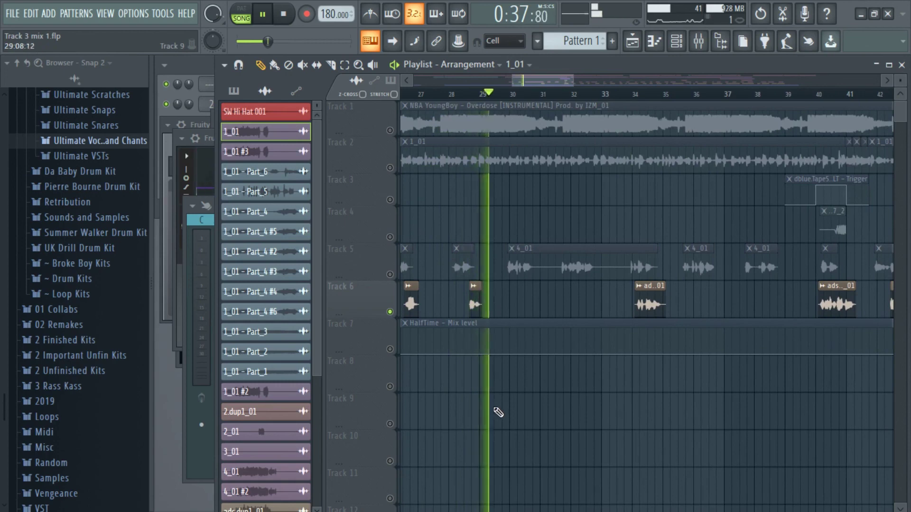
left_click(638, 96)
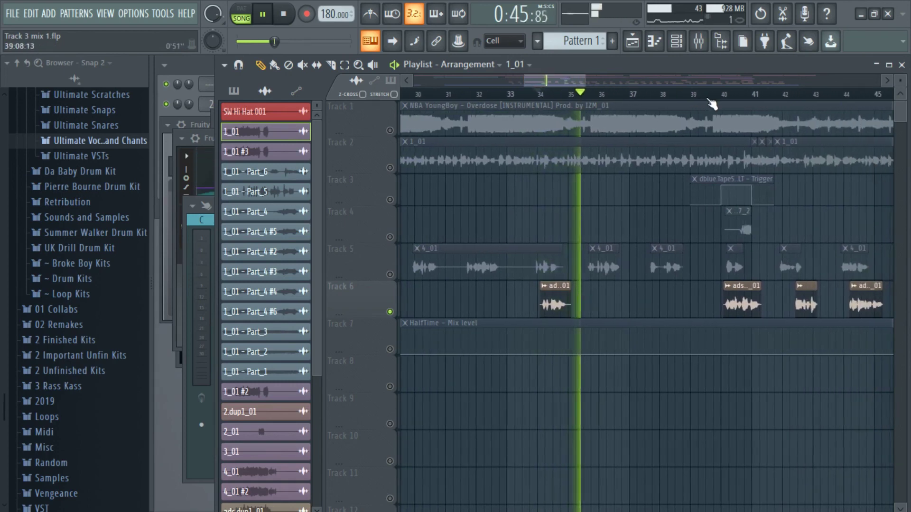
left_click(712, 95)
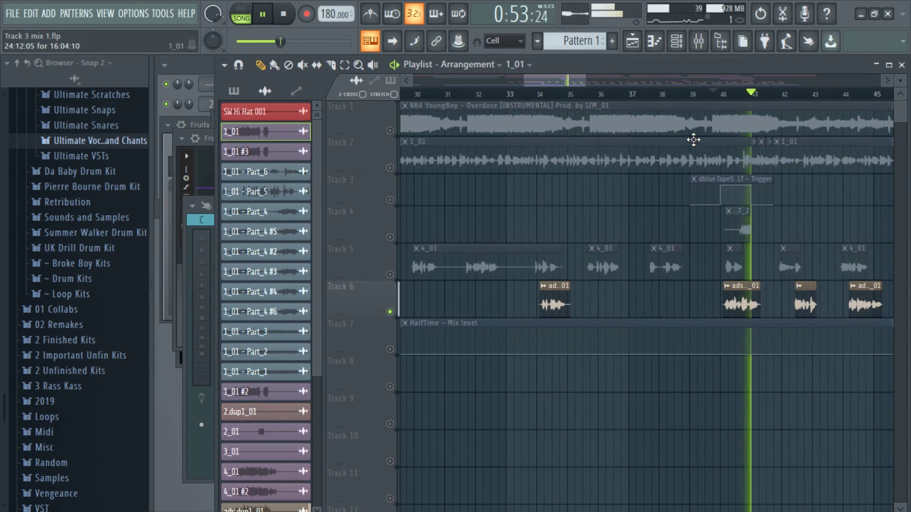
key("space")
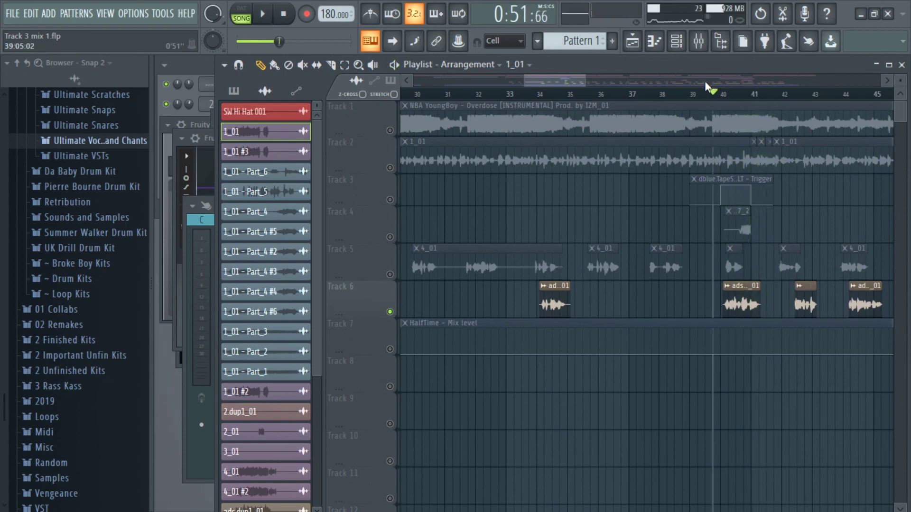
Open the ads.dup1_01 clip on Track 6 and show its BASS track in the mixer
left_click(699, 41)
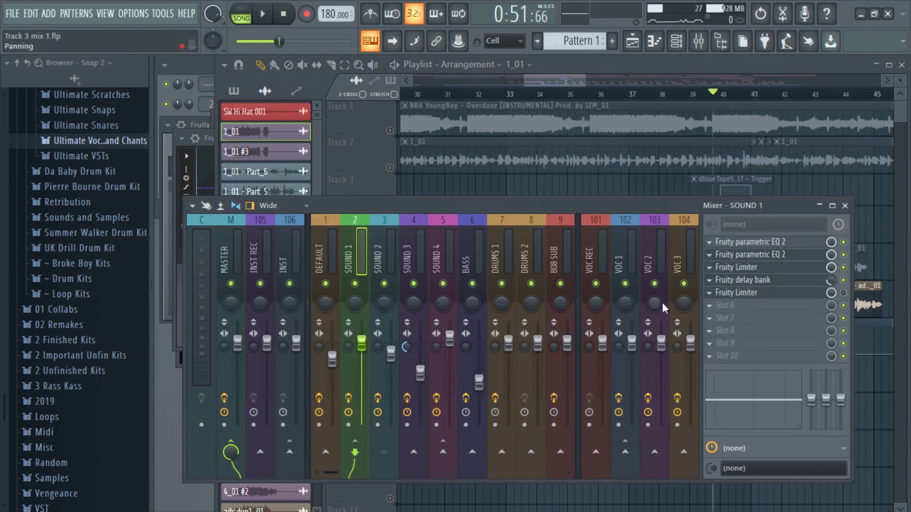
right_click(609, 190)
double_click(736, 294)
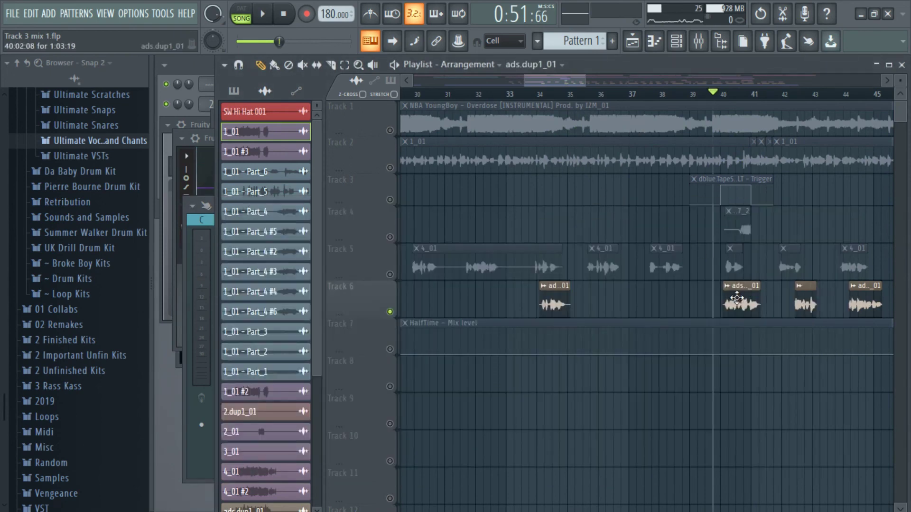
left_click(590, 215)
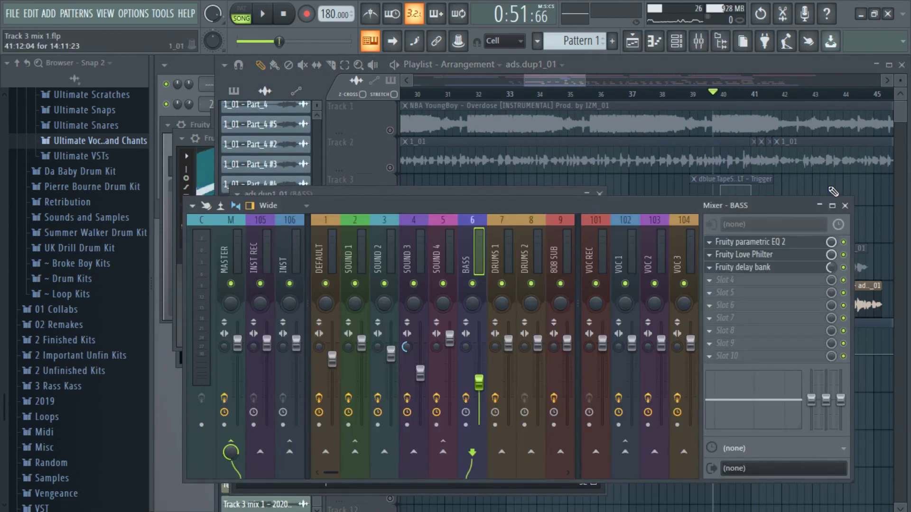
Review the EQ, Fruity Love Philter and delay bank on BASS, and play the ad-libs with the Love Philter panning pattern in view
left_click(798, 254)
left_click(797, 243)
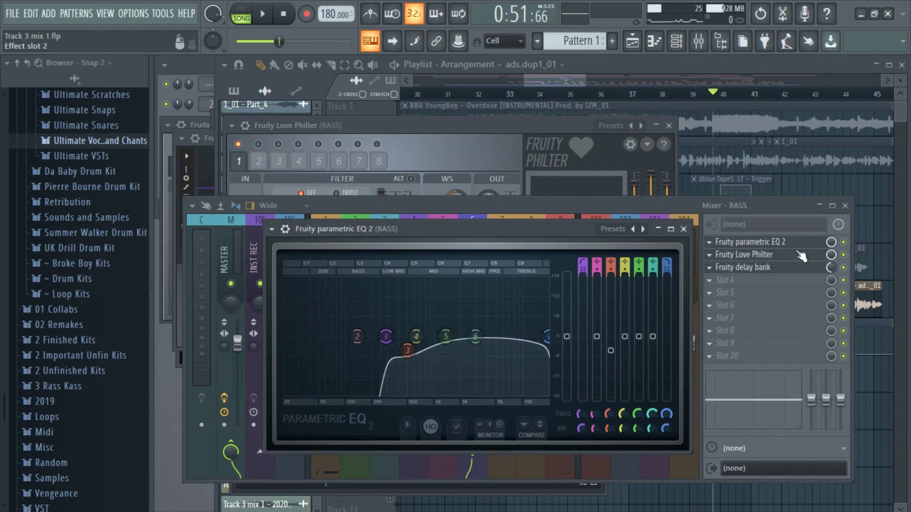
left_click_drag(753, 212, 760, 219)
left_click(775, 273)
left_click(781, 262)
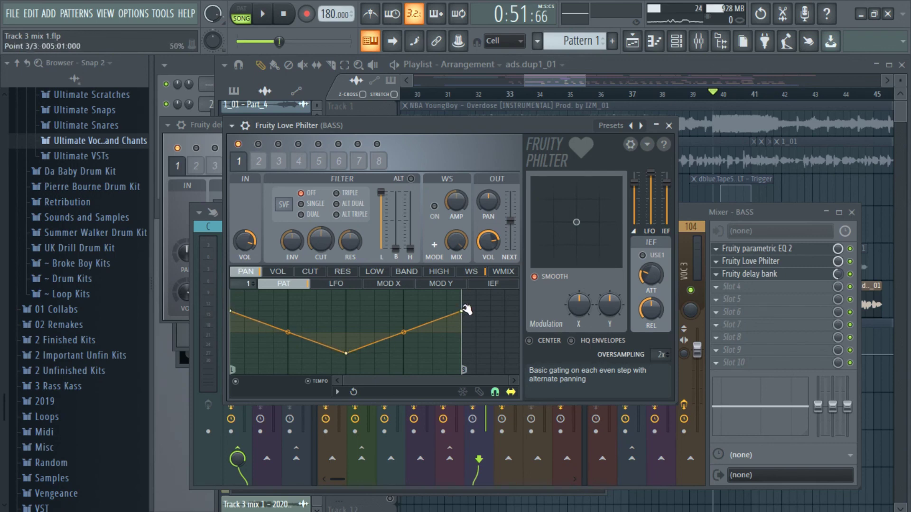
key("space")
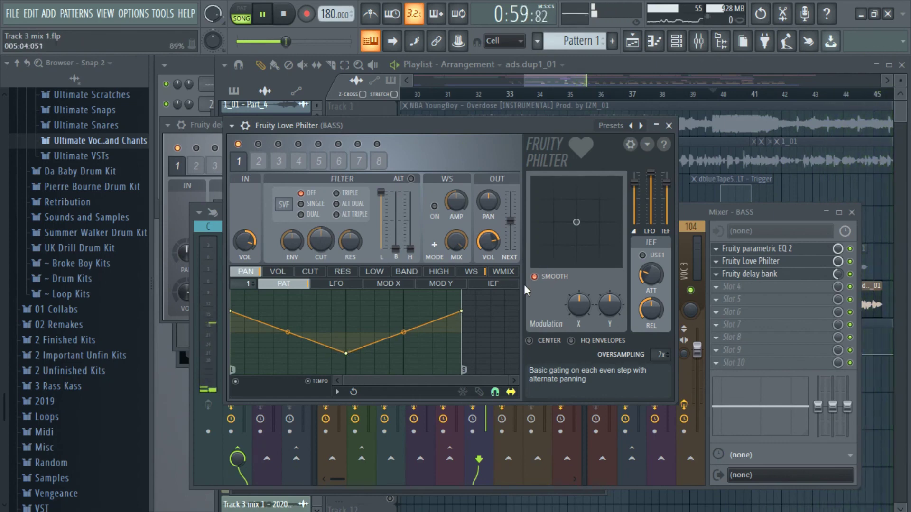
key("space")
Show the Fruity delay bank settings on BASS, play the ad-libs from around bar 39, and return to the playlist
left_click(692, 209)
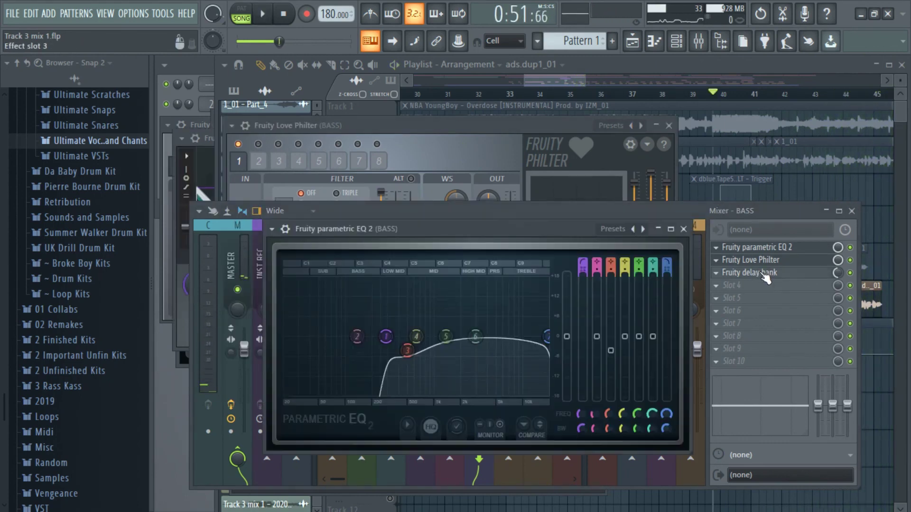
left_click(759, 272)
key("space")
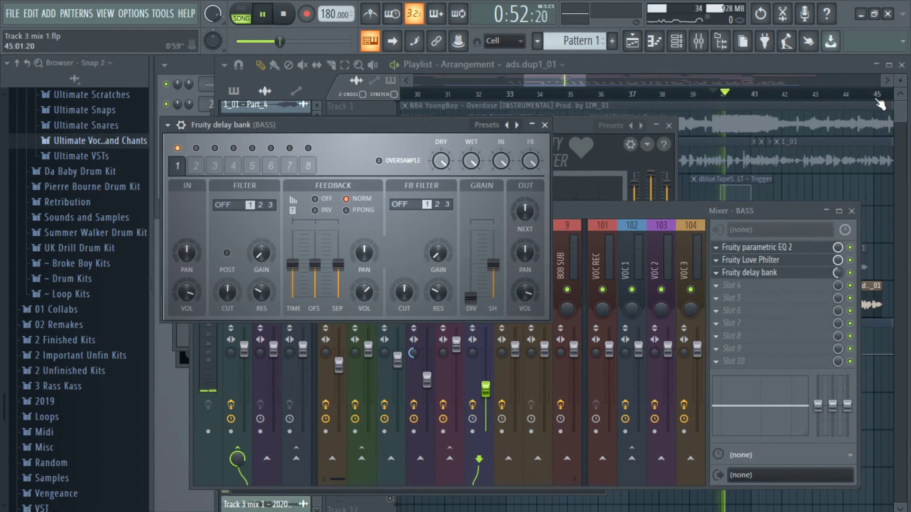
left_click(844, 198)
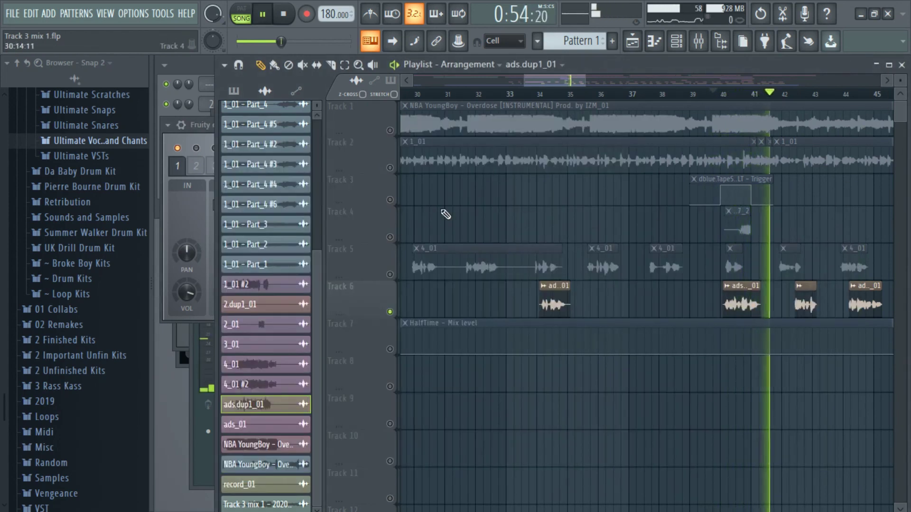
Unmute Tracks 2 and 5, playing the lead vocal together with the ad-libs on Track 6
key("space")
left_click(390, 169)
key("space")
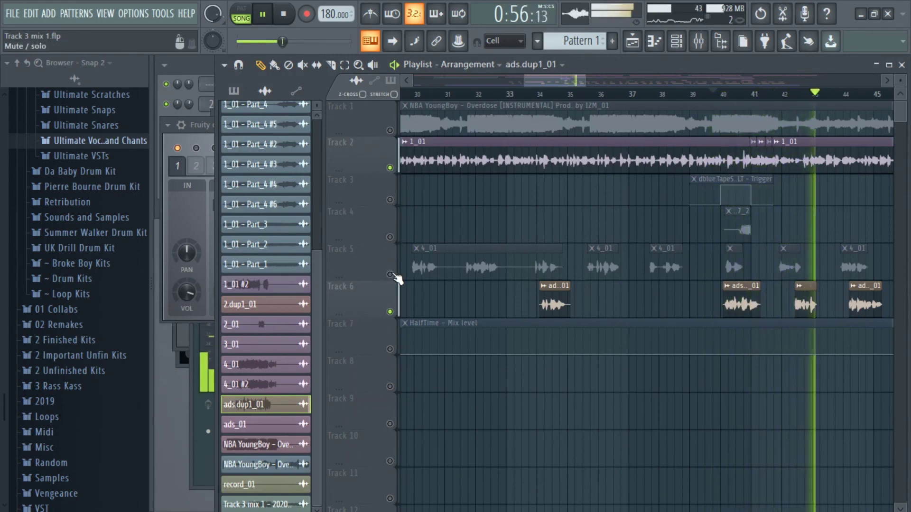
left_click(392, 274)
key("space")
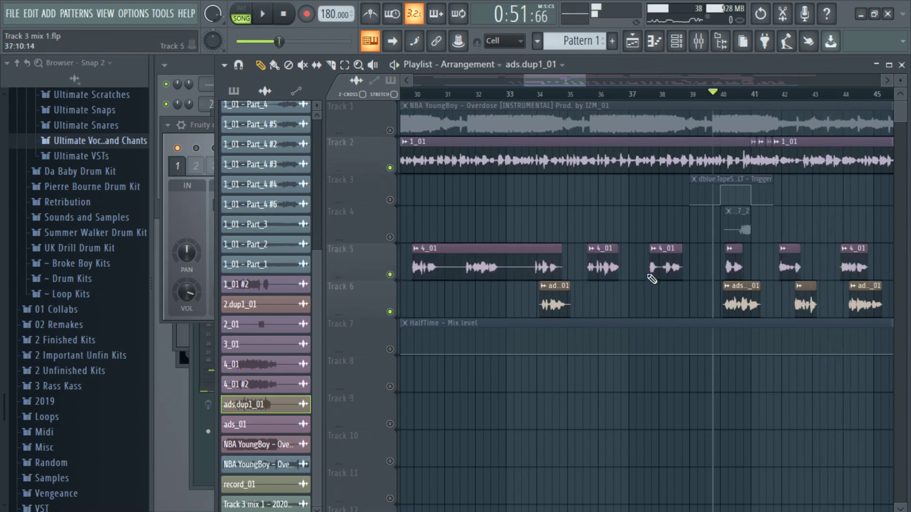
Open a 4_01 clip on Track 5 and review the Fruity Love Philter and Fruity Limiter on its SOUND 4 mixer track
double_click(734, 257)
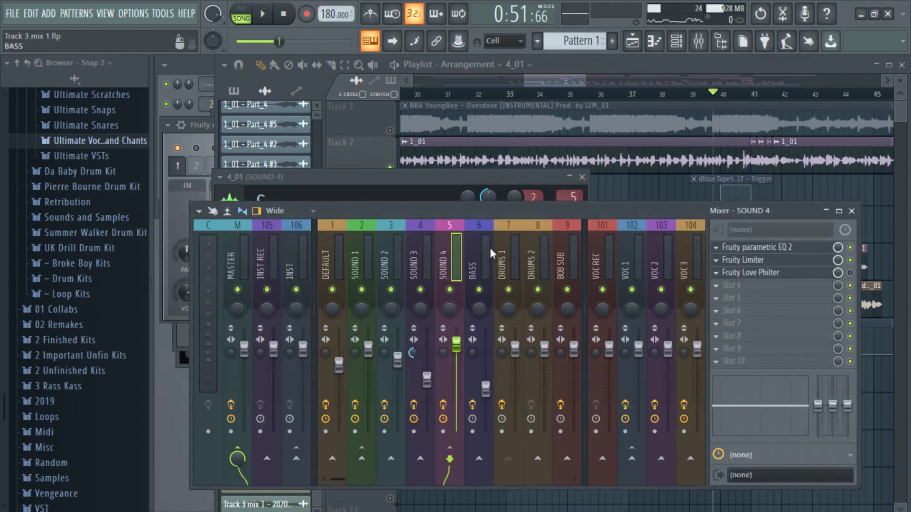
left_click(767, 270)
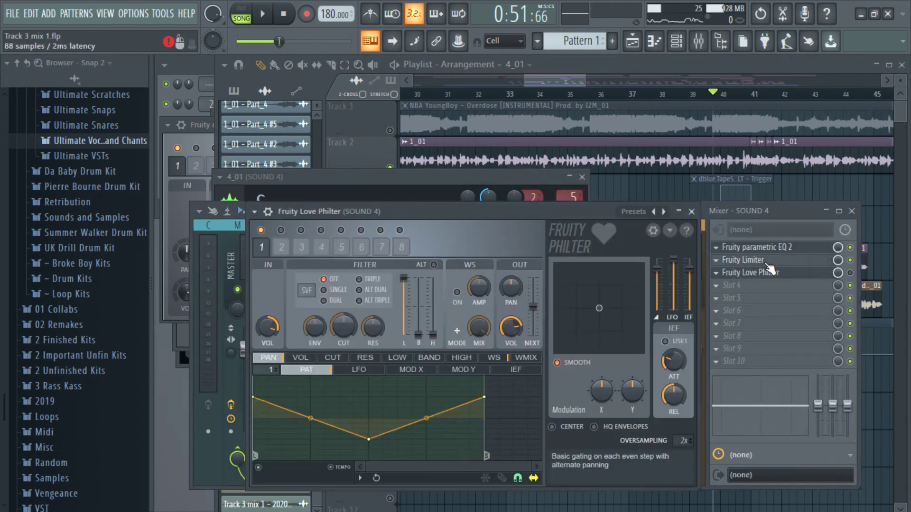
left_click(767, 262)
right_click(829, 177)
double_click(795, 259)
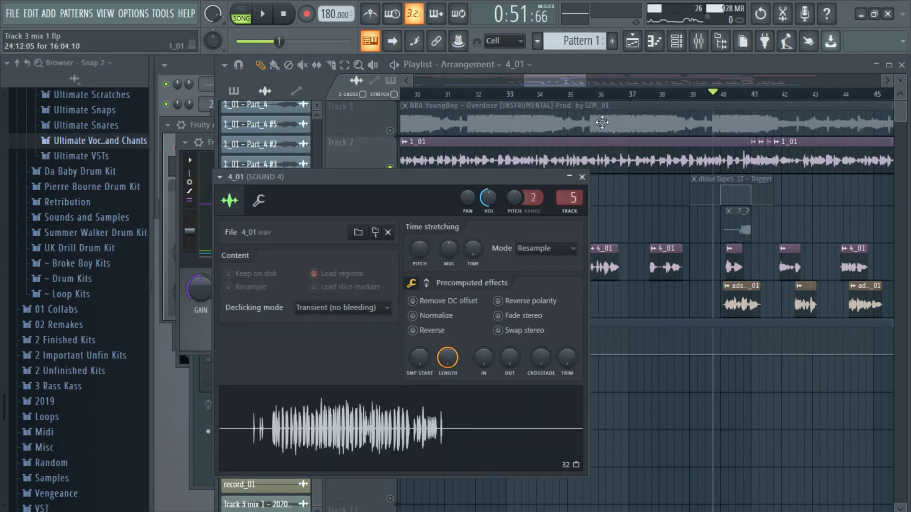
Show SOUND 4 in the mixer again, view the plugin choices for its empty effect slot 4, and return to the playlist
left_click(699, 43)
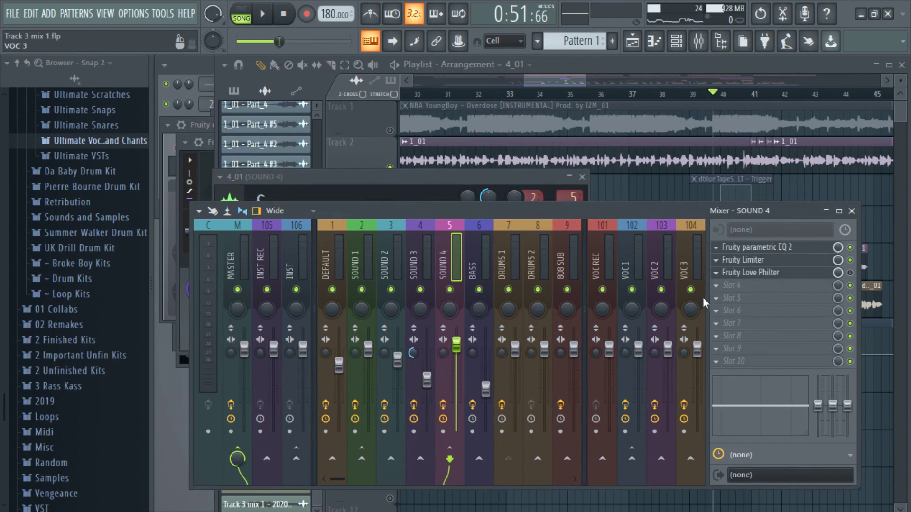
left_click(716, 285)
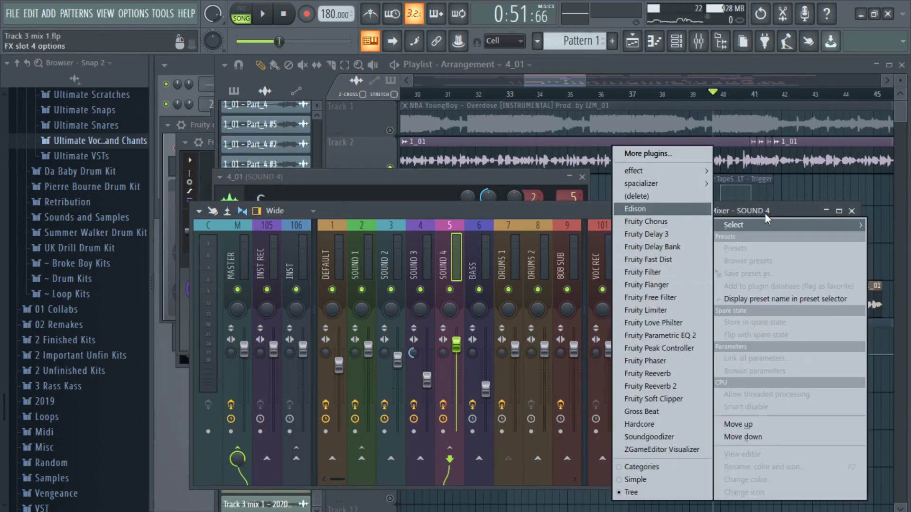
left_click(844, 186)
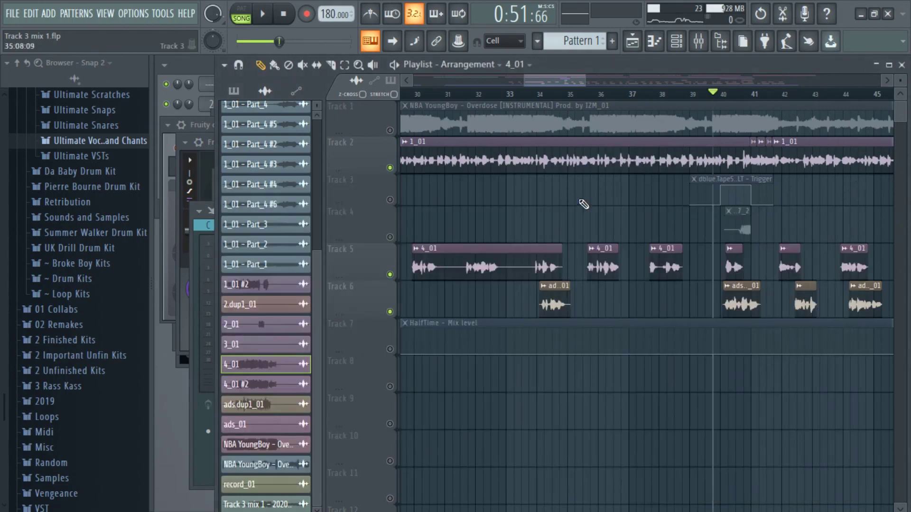
Unmute all playlist tracks and play the full mix with the beat from about bar 24
left_click_drag(585, 78, 460, 106)
left_click(601, 93)
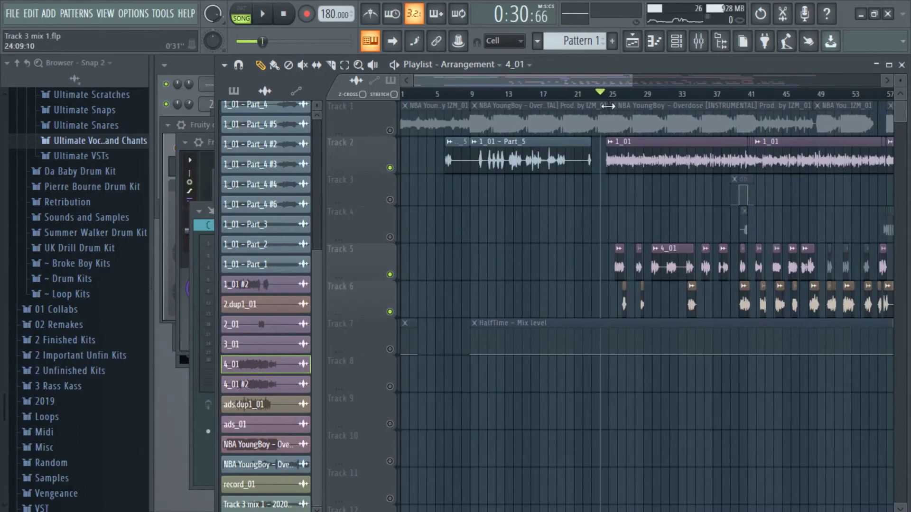
left_click(390, 130)
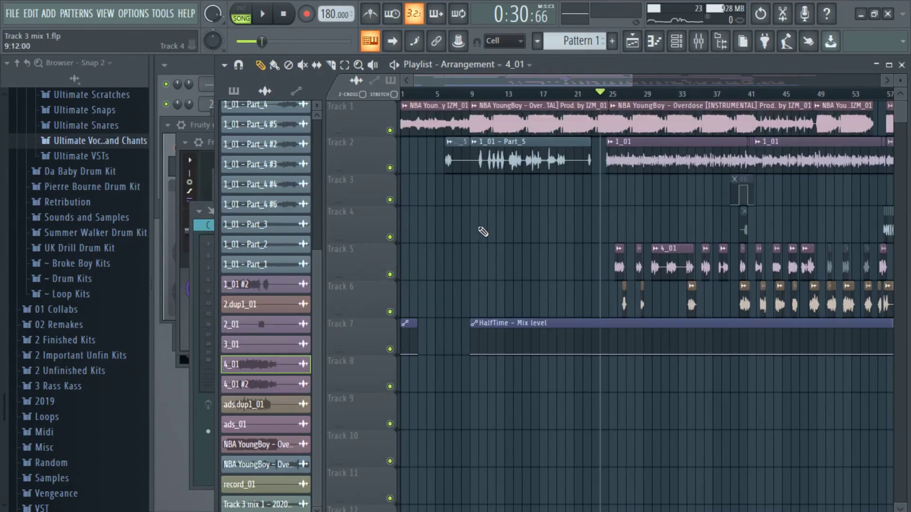
key("space")
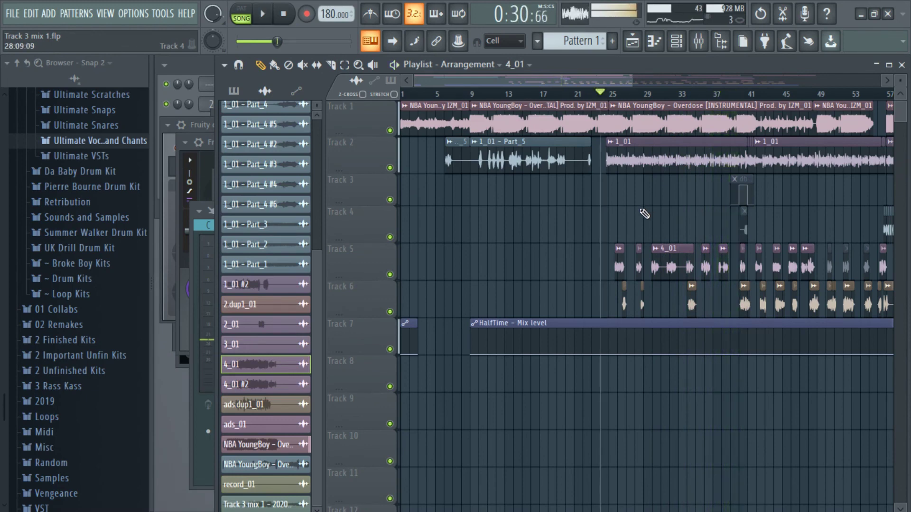
key("space")
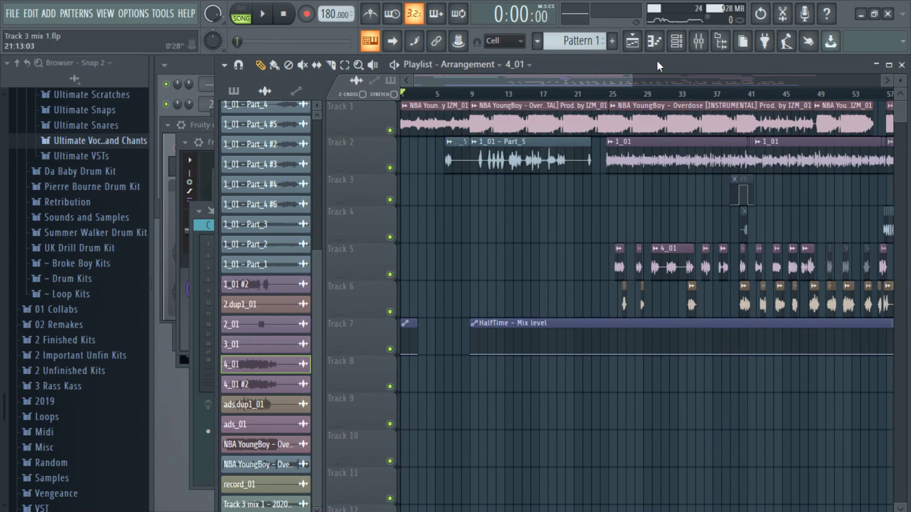
scroll(759, 107, "down", 5)
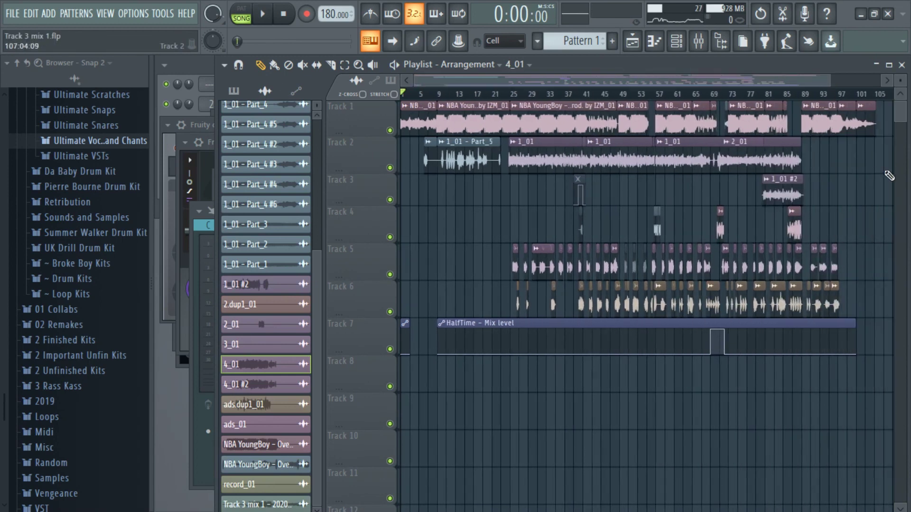